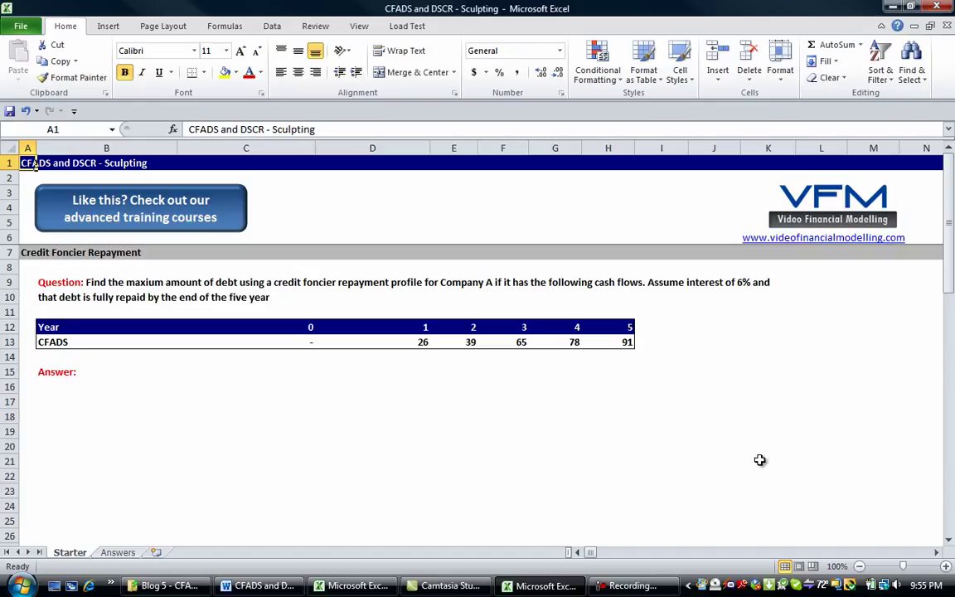
key(Down)
key(Down)
key(Down)
key(Down)
key(Down)
key(Down)
key(Down)
key(Down)
key(Down)
key(Down)
key(Down)
key(Down)
key(Down)
key(Down)
key(Down)
key(Down)
key(Down)
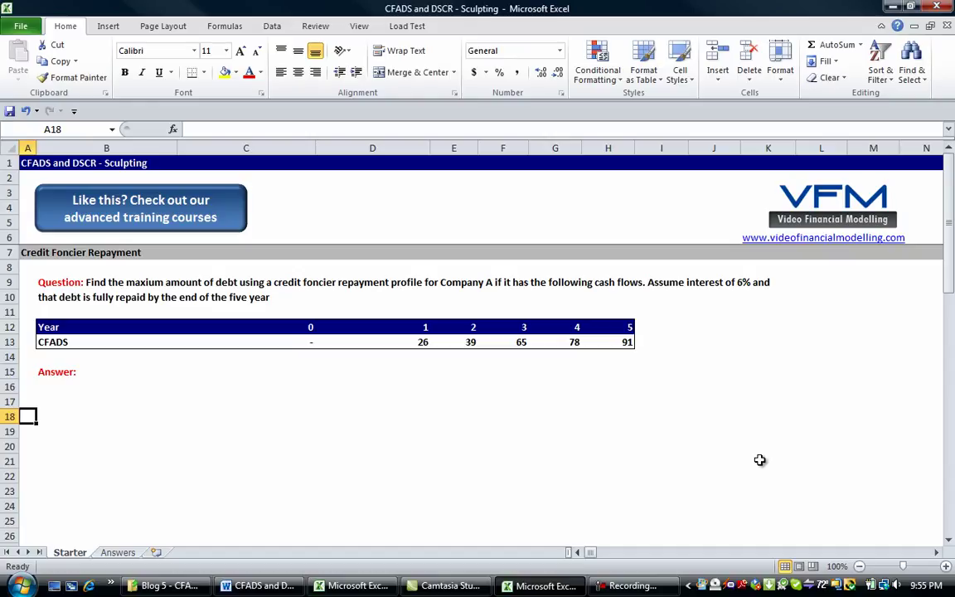
Step: Correct the end of the question text in B10 so that it reads "five years"
key(Up)
key(Up)
key(Up)
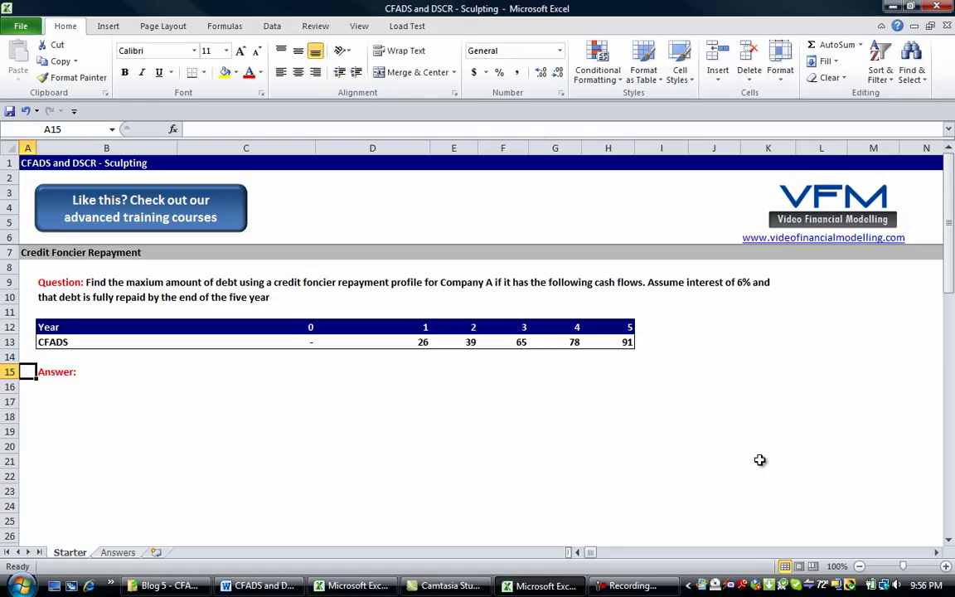
key(Up)
key(Up)
key(Up)
key(Up)
key(Up)
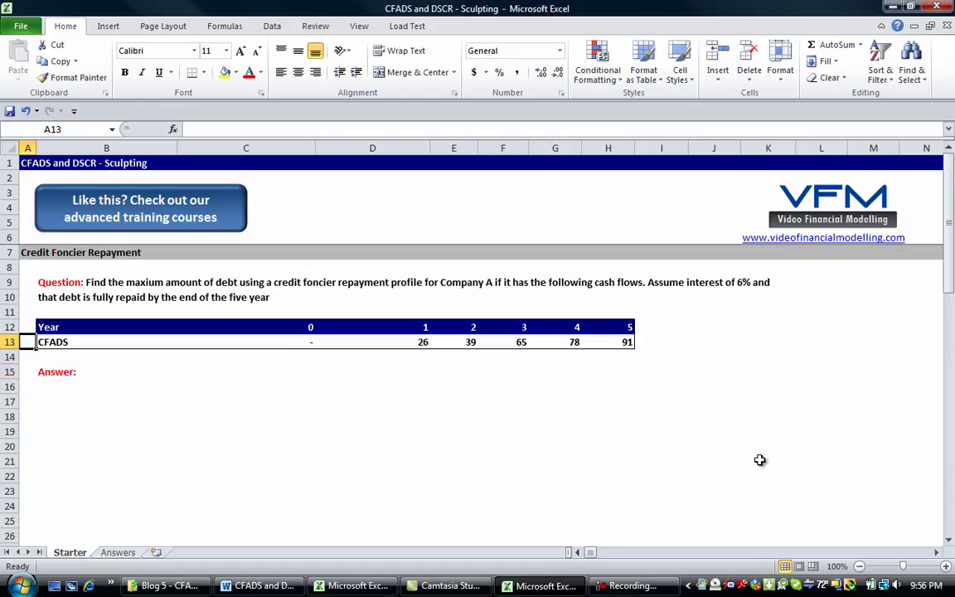
key(Right)
key(Left)
key(Right)
key(F2)
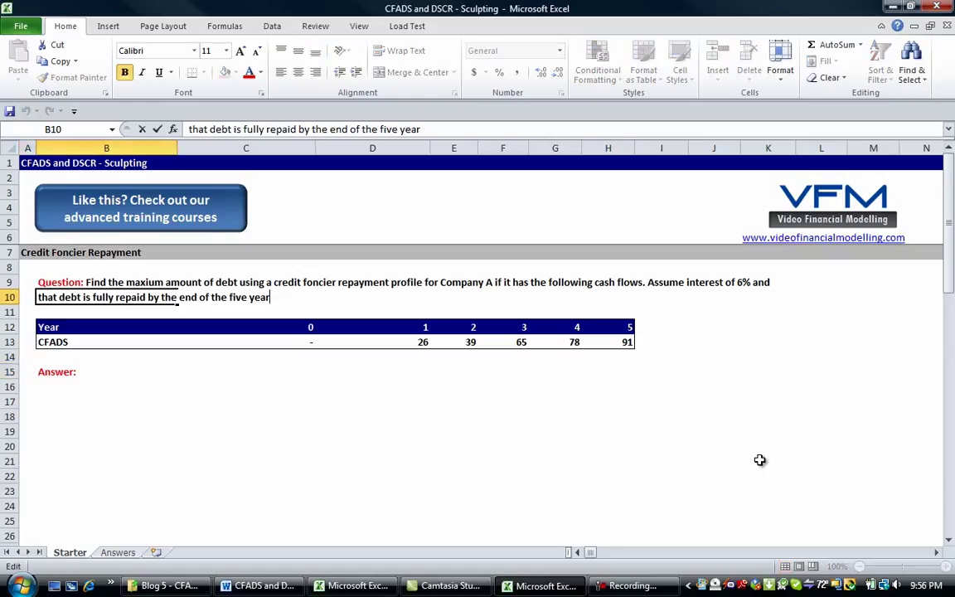
text(s)
key(Return)
Step: Enter the heading "Debt Account" in B18 below the answer label and make it bold
key(Down)
key(Down)
key(Down)
key(Down)
key(Down)
key(Down)
key(Down)
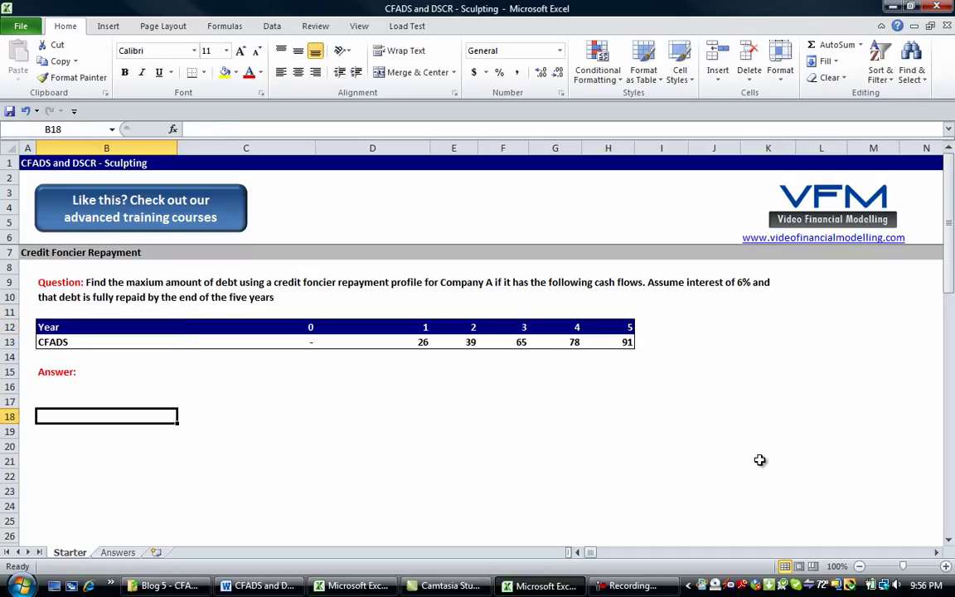
text(Debt Account)
key(ctrl+Return)
key(ctrl+b)
key(Down)
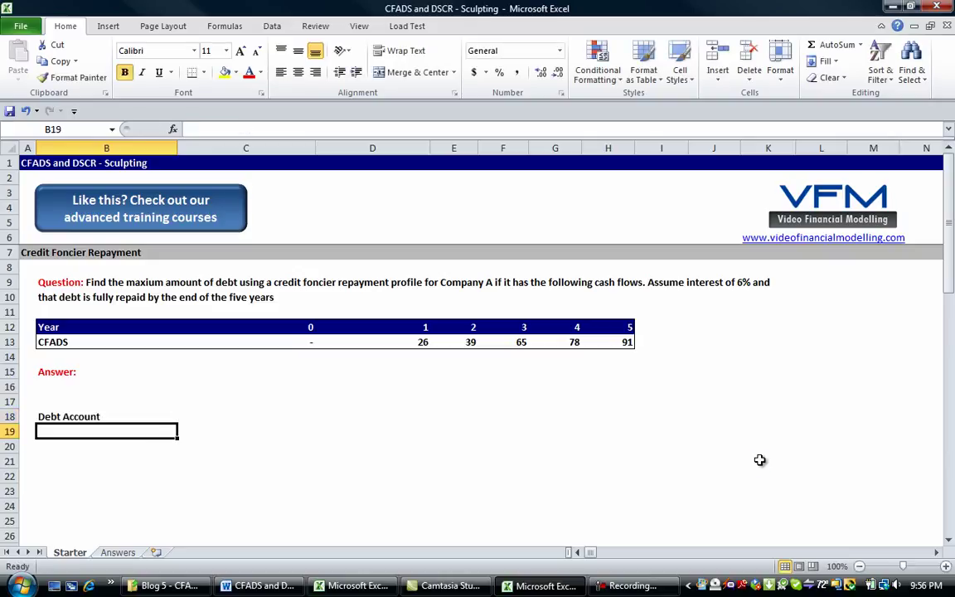
Step: Label B19 "Opening Balance" and B21 "Closing Balance", leaving an empty row between them
text(open)
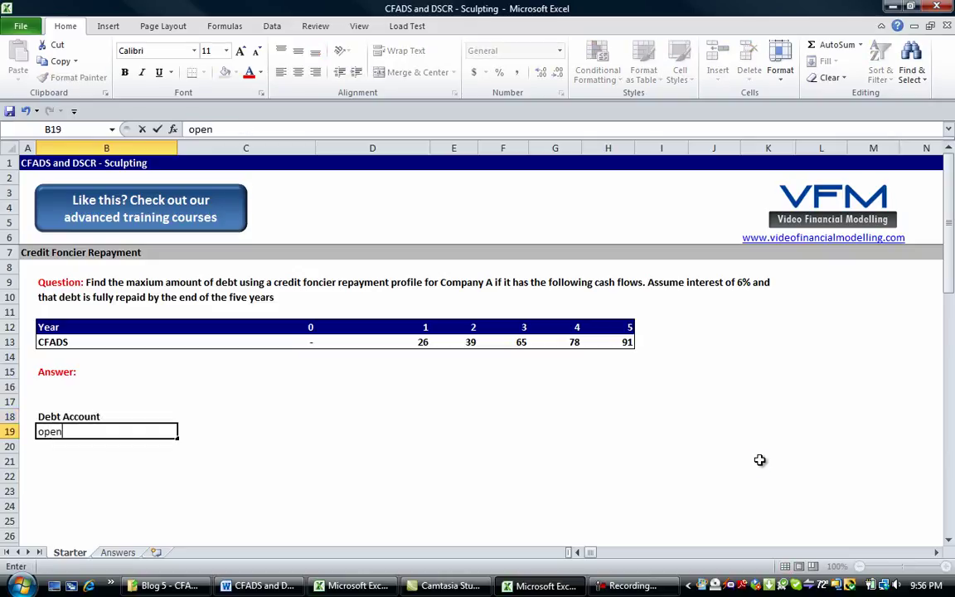
key(BackSpace)
key(BackSpace)
key(BackSpace)
key(BackSpace)
text(Opening Balance)
key(Return)
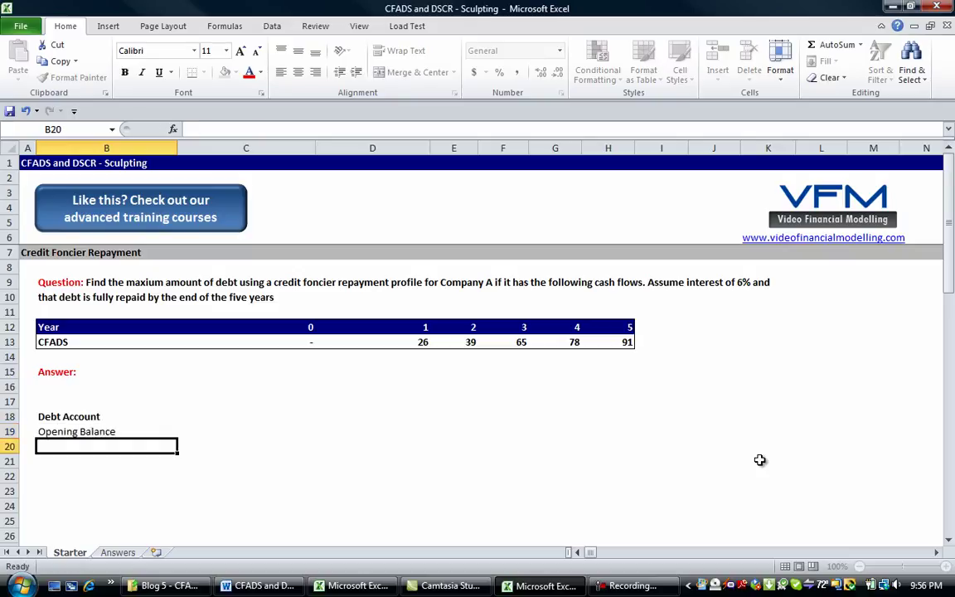
key(Return)
text(Closin)
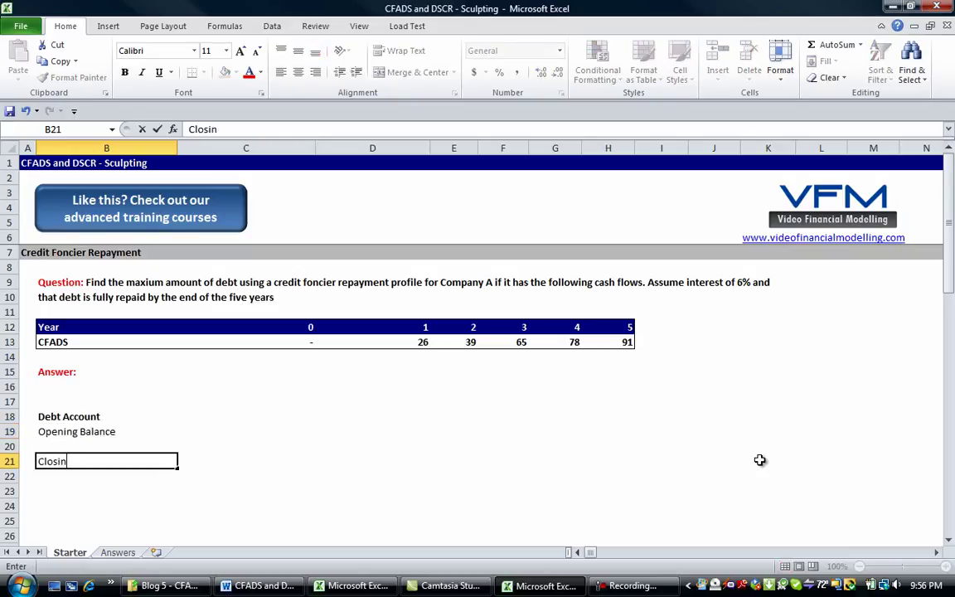
text(g Balance)
key(Return)
Step: Label B20, between the opening and closing balance rows, "Amortisation"
key(Up)
key(Up)
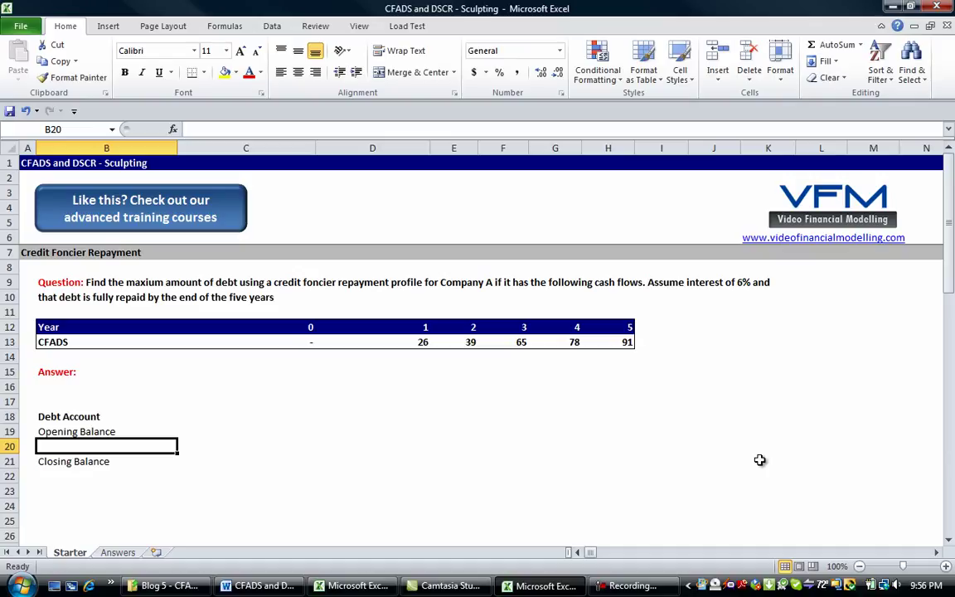
key(Down)
key(Down)
key(Right)
key(Right)
key(Up)
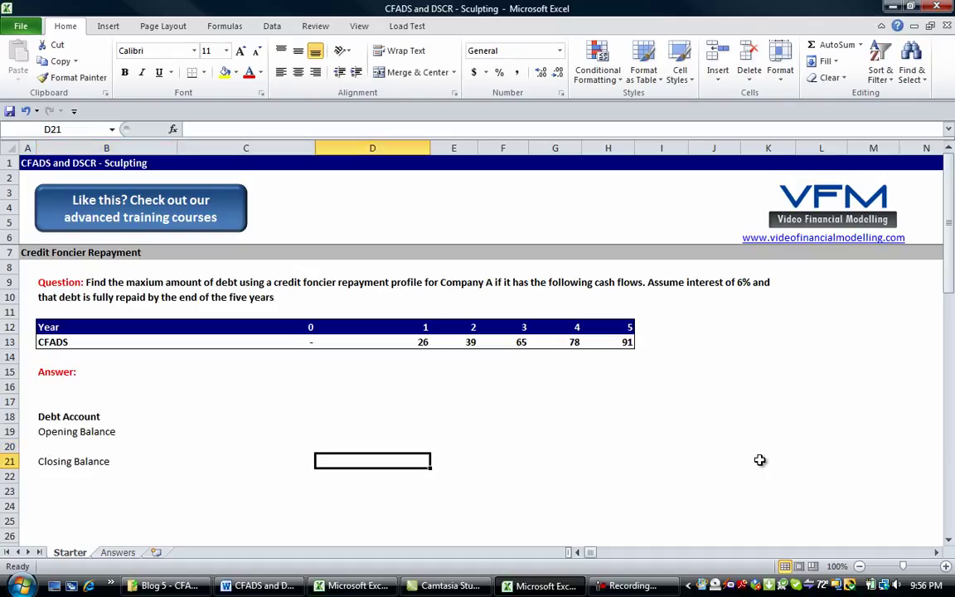
key(Left)
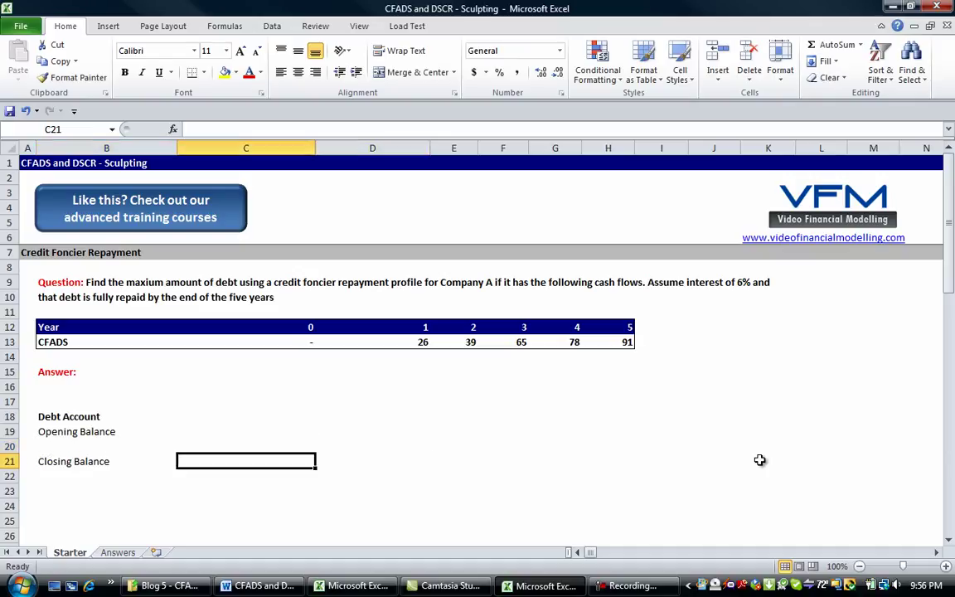
key(Left)
key(Left)
key(Up)
key(Right)
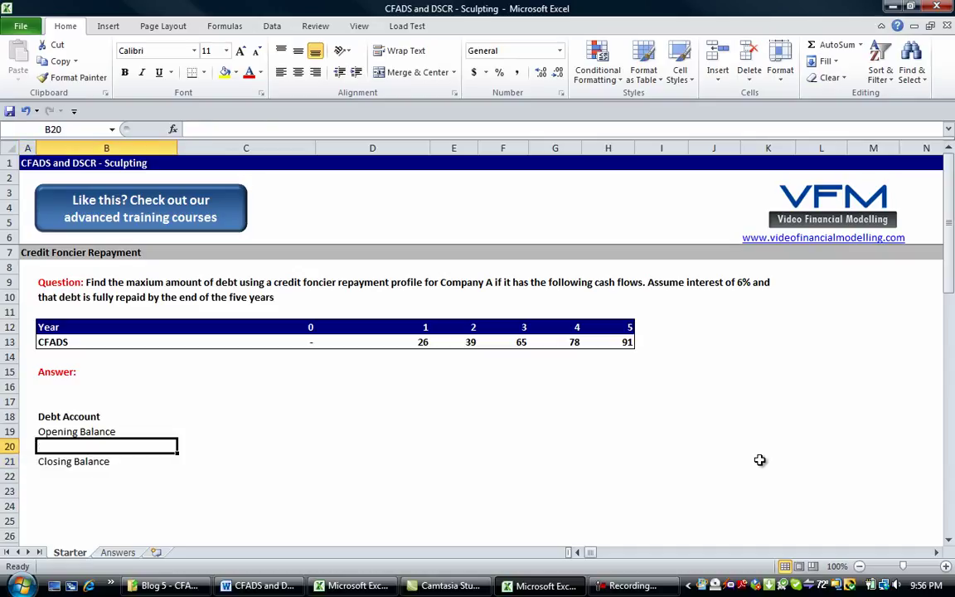
text(Amortisation)
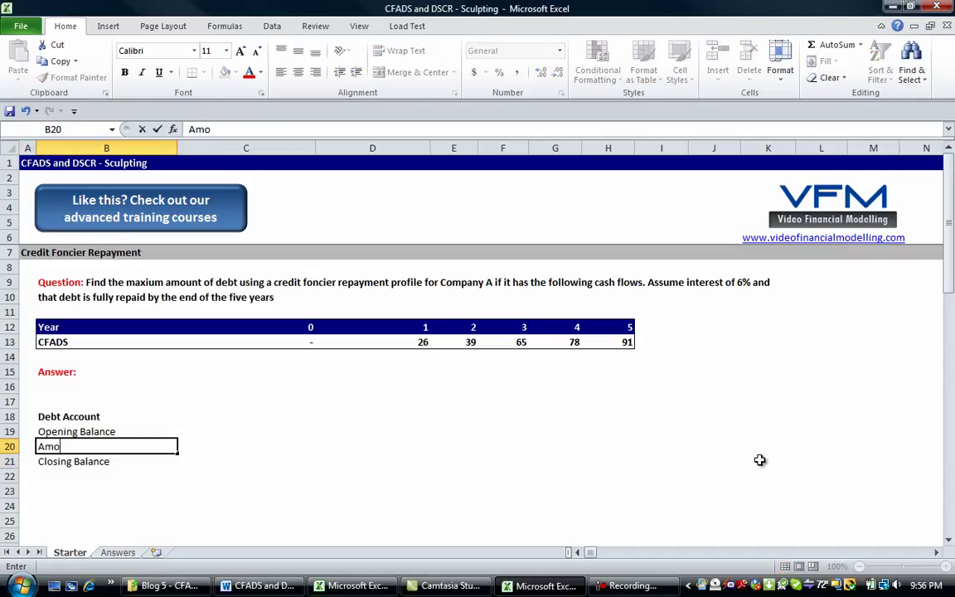
key(Return)
Step: Add top borders to the Amortisation row B20:H20 and the Closing Balance row B21:H21
key(Up)
key(shift+Right)
key(shift+Right)
key(shift+Right)
key(shift+Right)
key(shift+Right)
key(shift+Right)
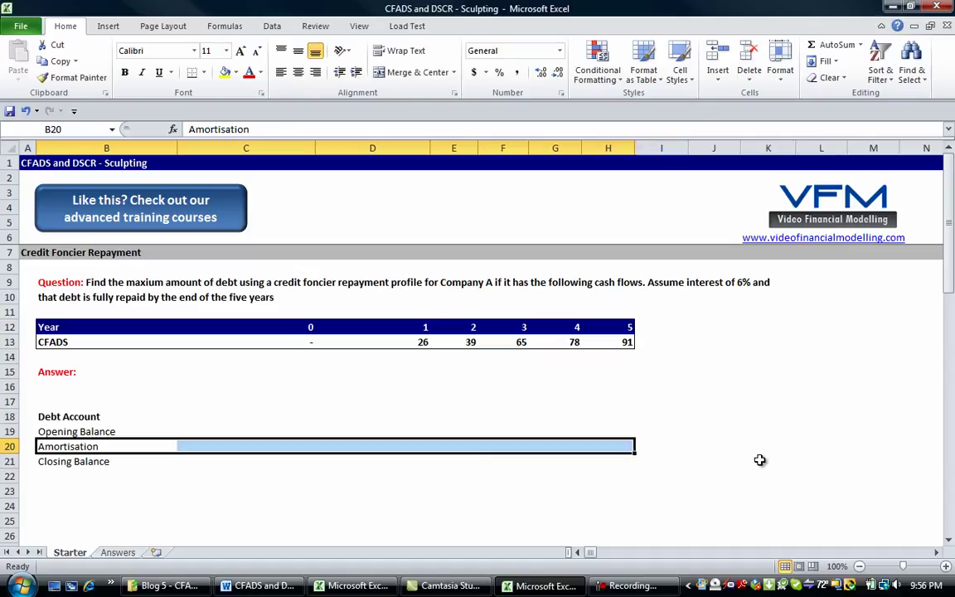
key(alt+h)
key(b)
key(p)
key(Down)
key(shift+Right)
key(shift+Right)
key(shift+Right)
key(shift+Right)
key(shift+Right)
key(shift+Right)
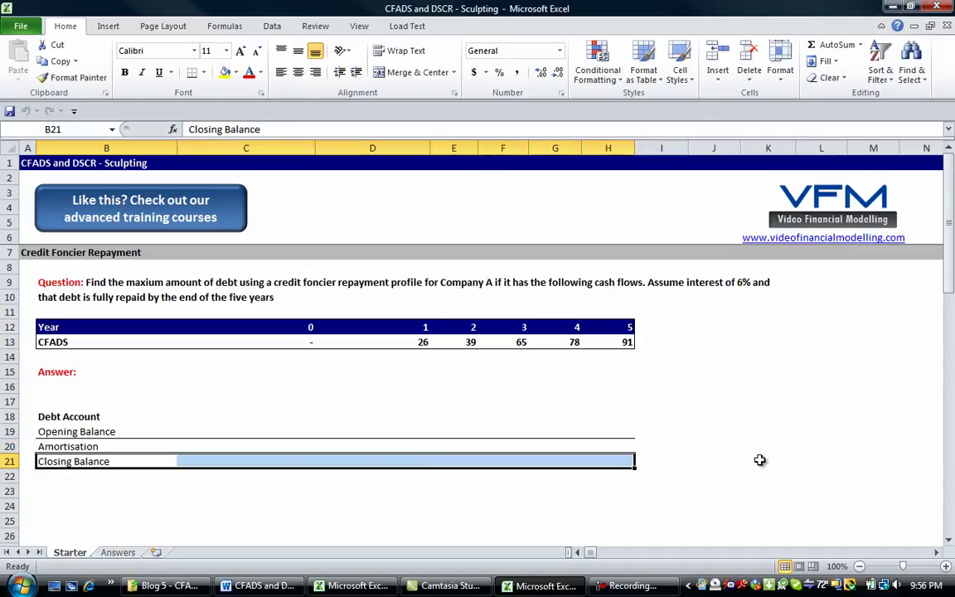
Step: Link the year 1 opening balance in D19 to the year 0 closing balance with =C21
key(Up)
key(Up)
key(Up)
key(Down)
key(Right)
key(Right)
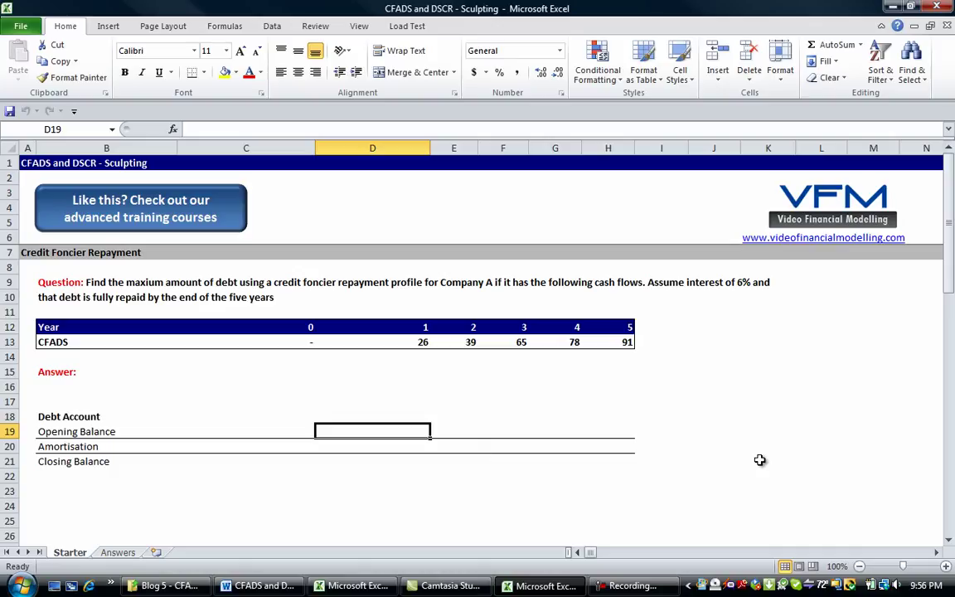
text(=)
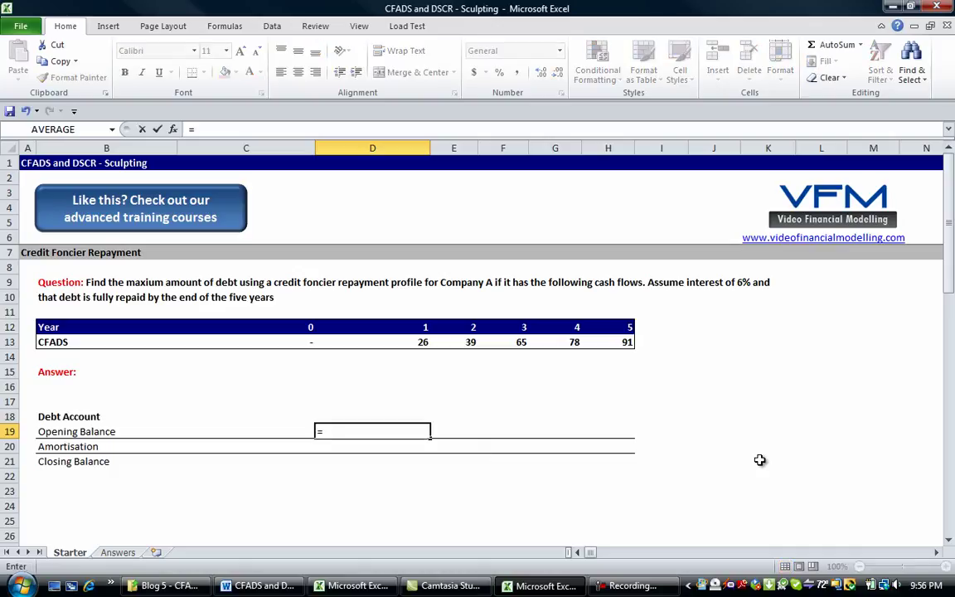
key(Left)
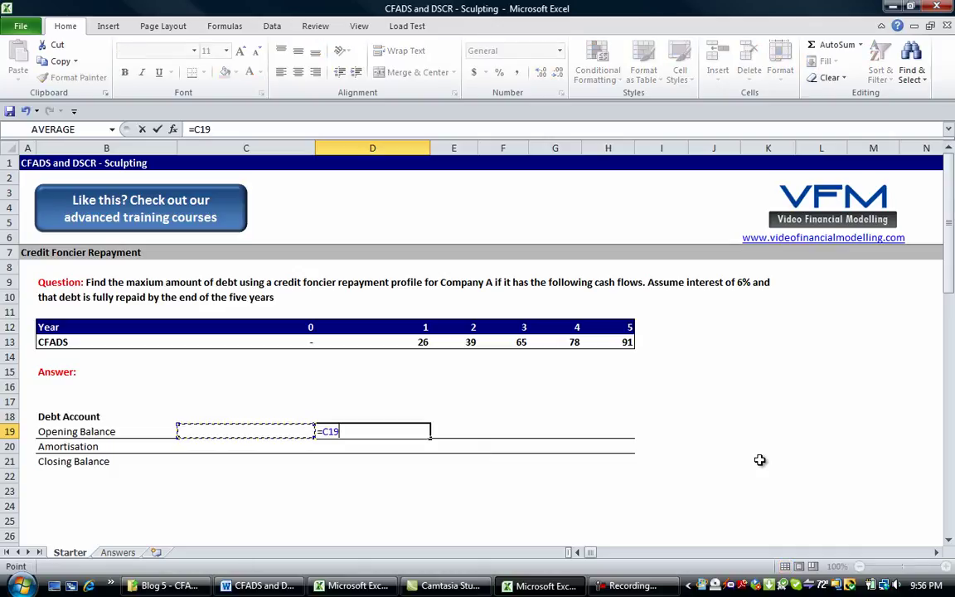
key(Down)
key(Down)
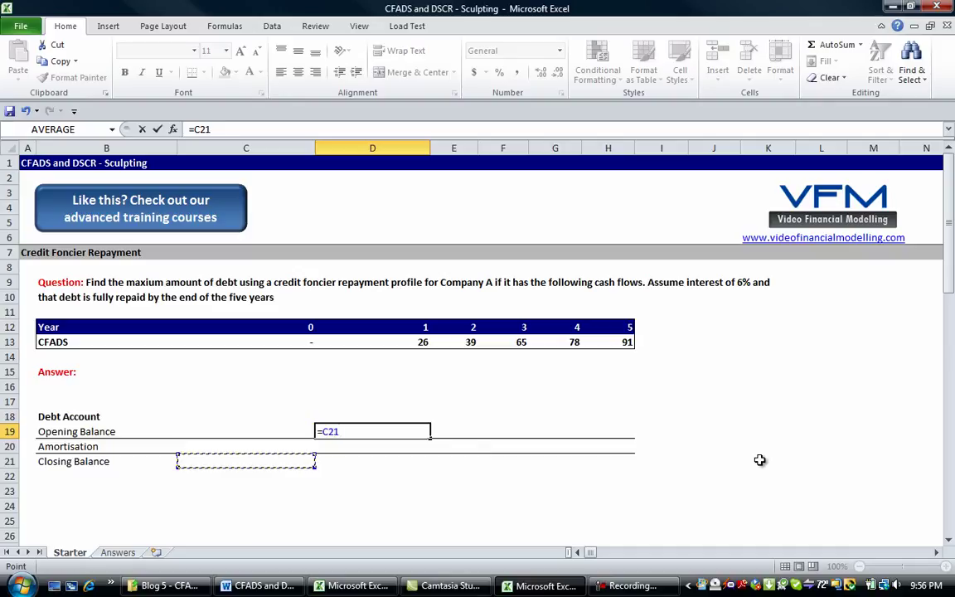
key(Return)
Step: Calculate the year 1 closing balance in D21 with =SUM(D19:D20)
key(Down)
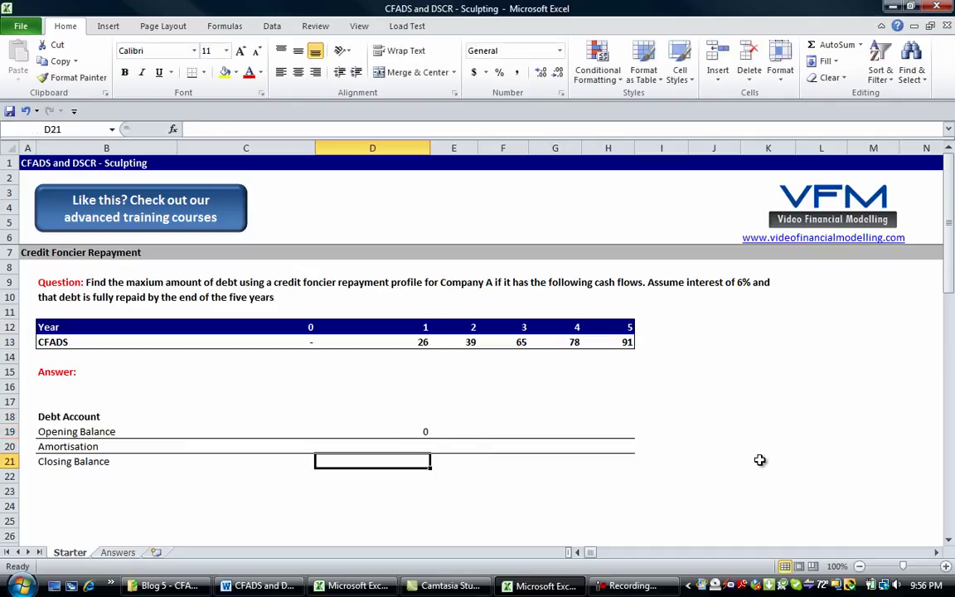
key(alt+equal)
key(Return)
Step: Apply the comma number style to D19:D21 and fill the debt account formulas across to column H for year 5
key(Up)
key(shift+Up)
key(shift+Up)
key(alt+h)
key(k)
key(shift+Right)
key(shift+Right)
key(shift+Right)
key(shift+Right)
key(ctrl+r)
Step: Highlight the year 0 closing balance cell C21 in yellow and enter 5 as its value
key(Down)
key(Left)
key(Left)
key(Up)
key(Right)
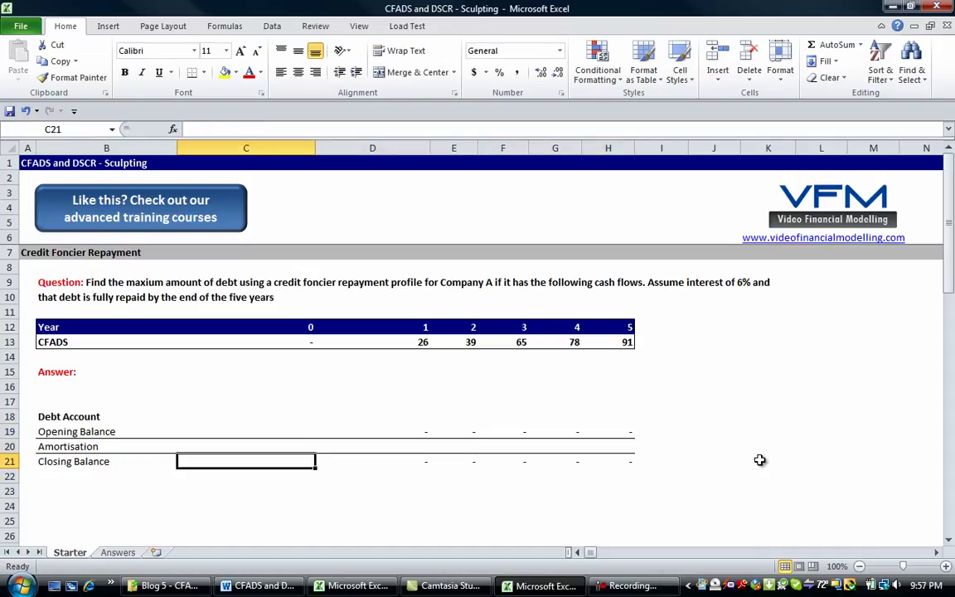
key(alt+h)
key(h)
key(Return)
key(Right)
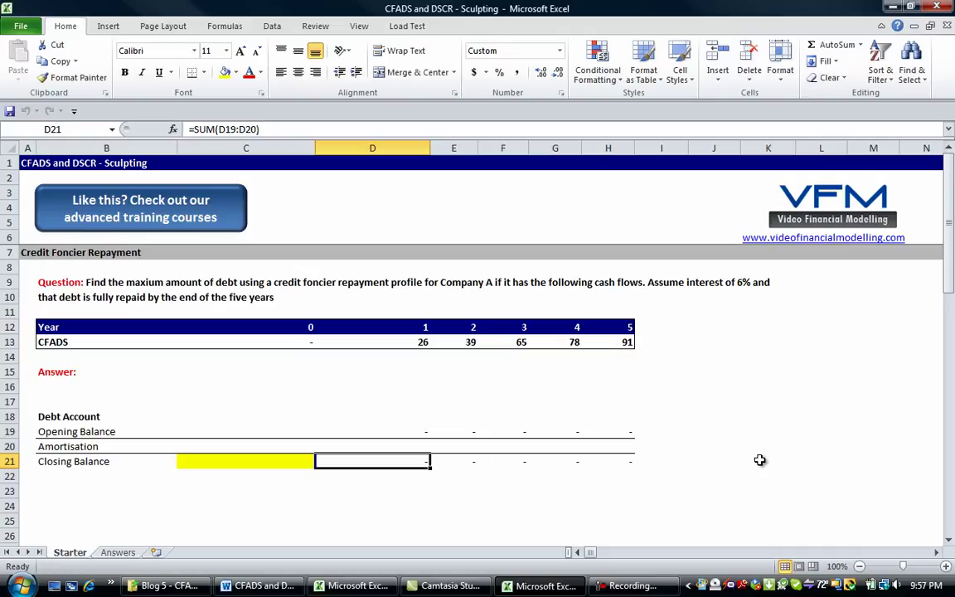
key(Left)
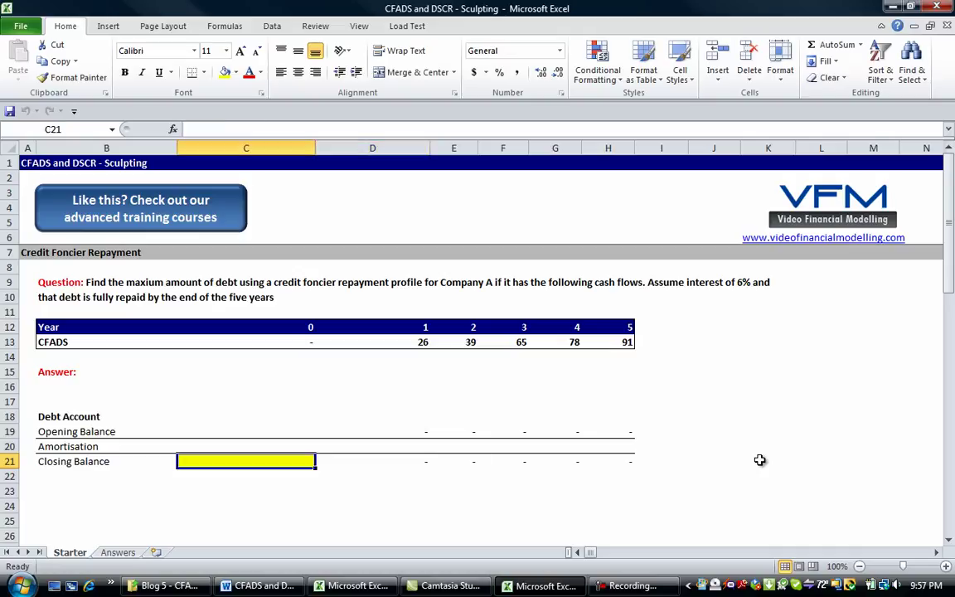
text(5)
key(Return)
Step: Label B23 "Interest" and B24 "Amortisation - Credit Foncier" below the debt account
key(Down)
key(Down)
key(Down)
key(Down)
key(Down)
key(Down)
key(Down)
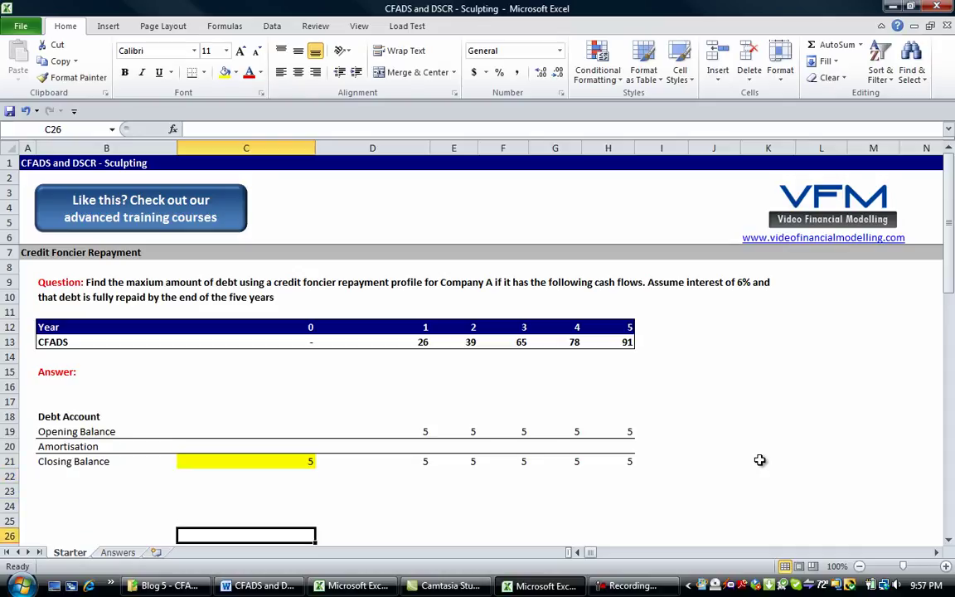
key(Up)
key(Up)
key(Up)
key(Up)
key(Up)
key(Left)
key(Left)
key(Up)
key(Up)
key(Right)
key(Down)
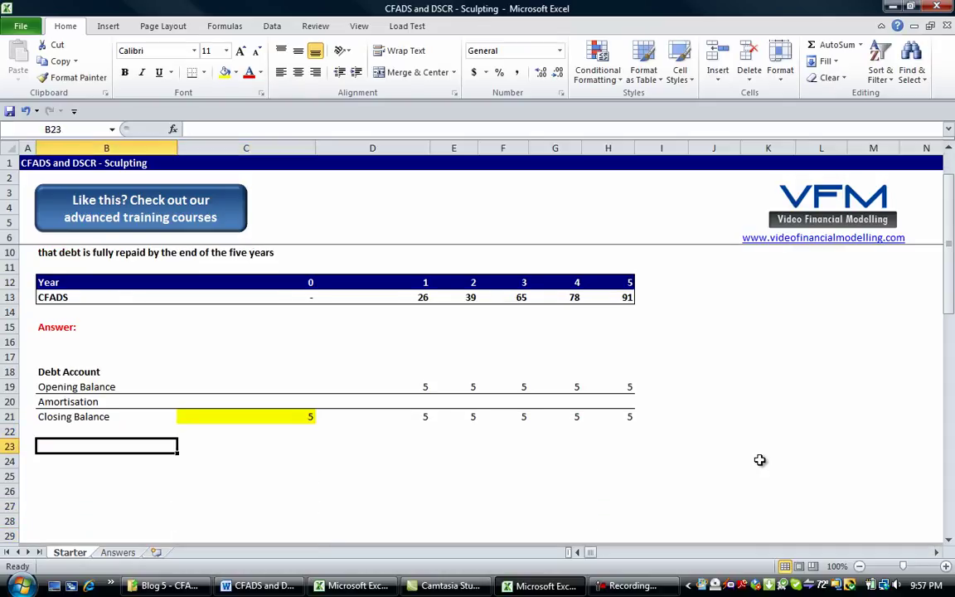
text(Interest)
key(Return)
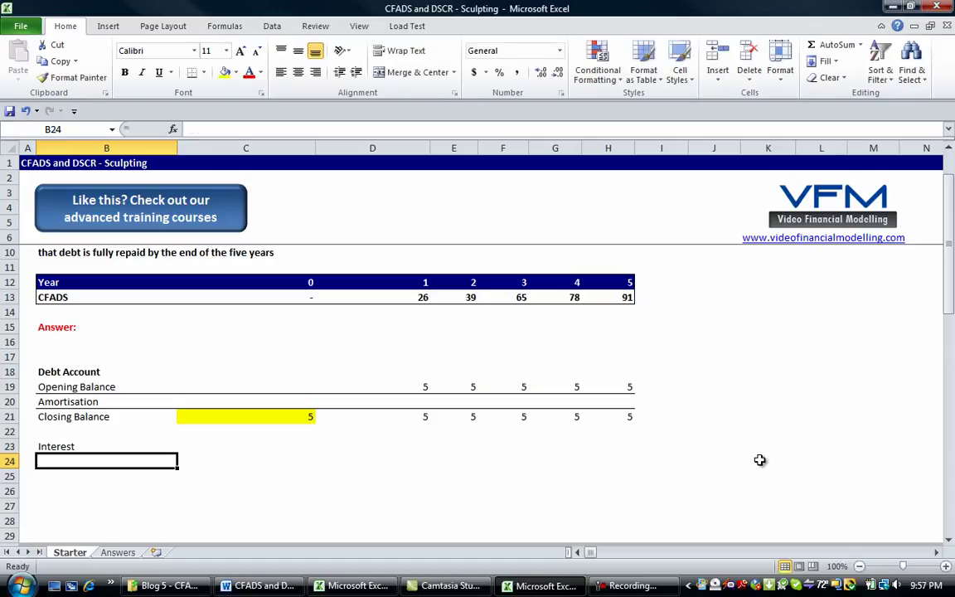
text(Amor)
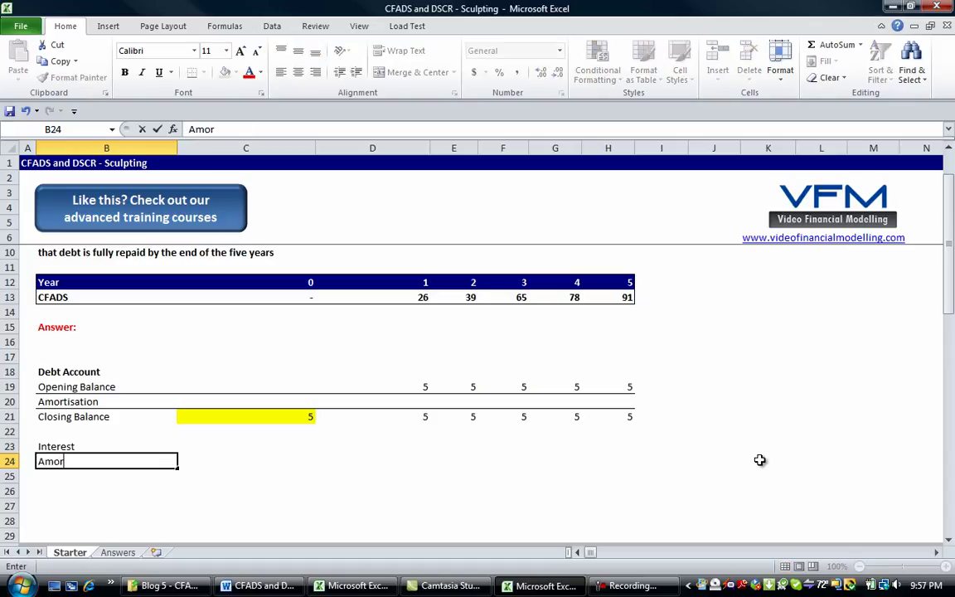
text(tisation )
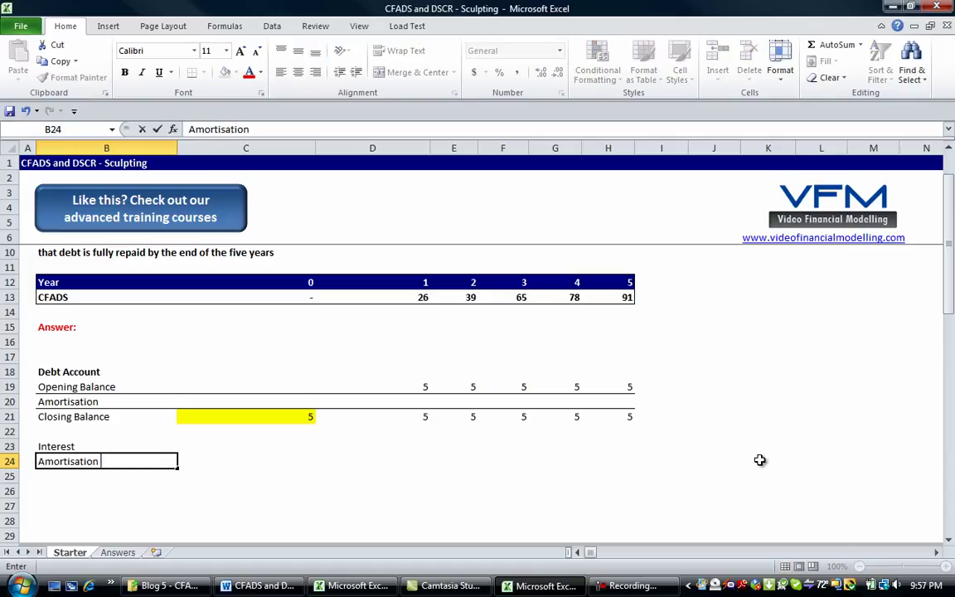
text(- Credit Foncier)
key(Return)
Step: Calculate the year 1 interest in D23 from the opening balance with =D19*6%
key(Right)
key(Up)
key(Up)
key(Right)
key(Right)
key(Left)
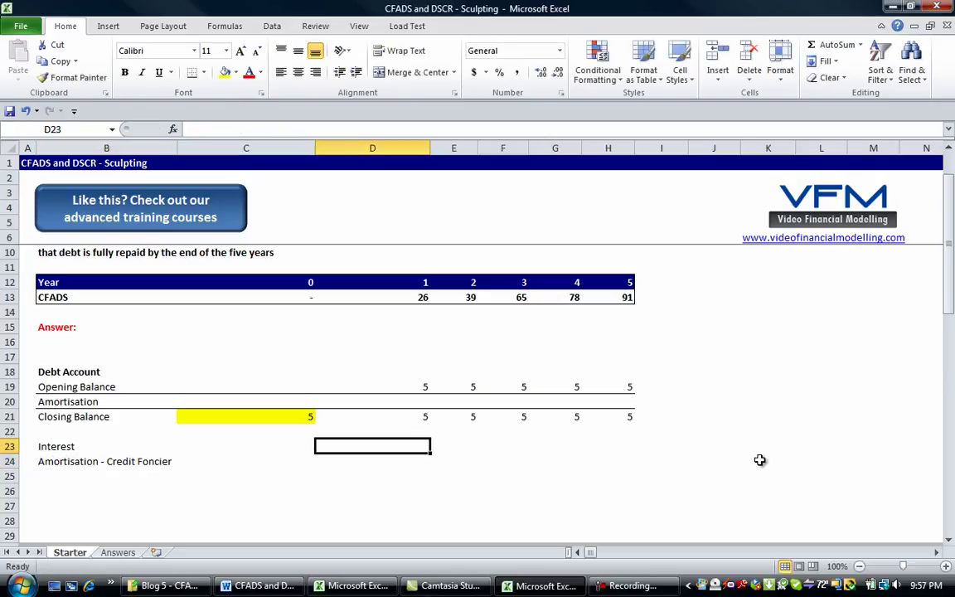
text(=)
key(Up)
key(Up)
key(Up)
key(Up)
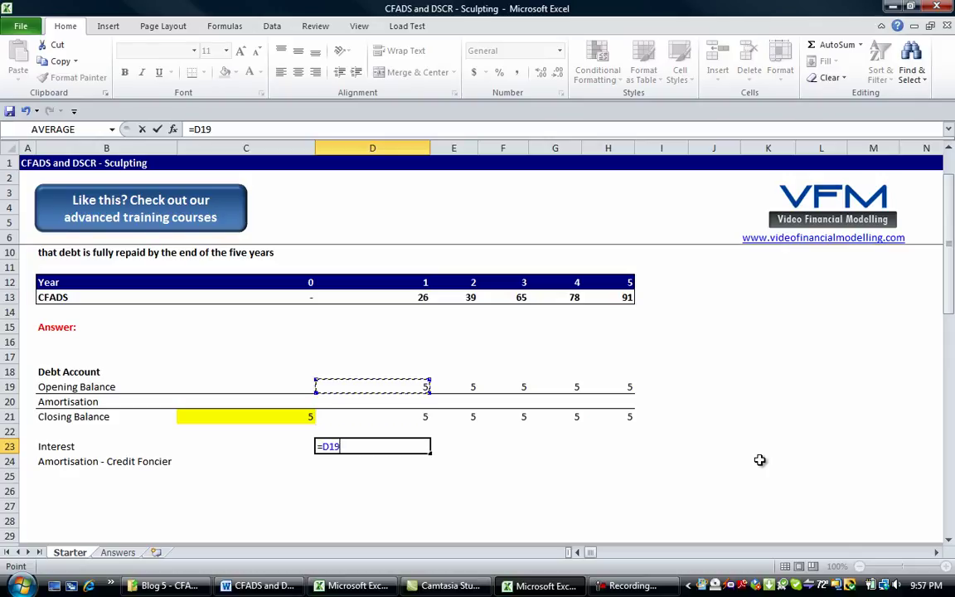
text(*6%)
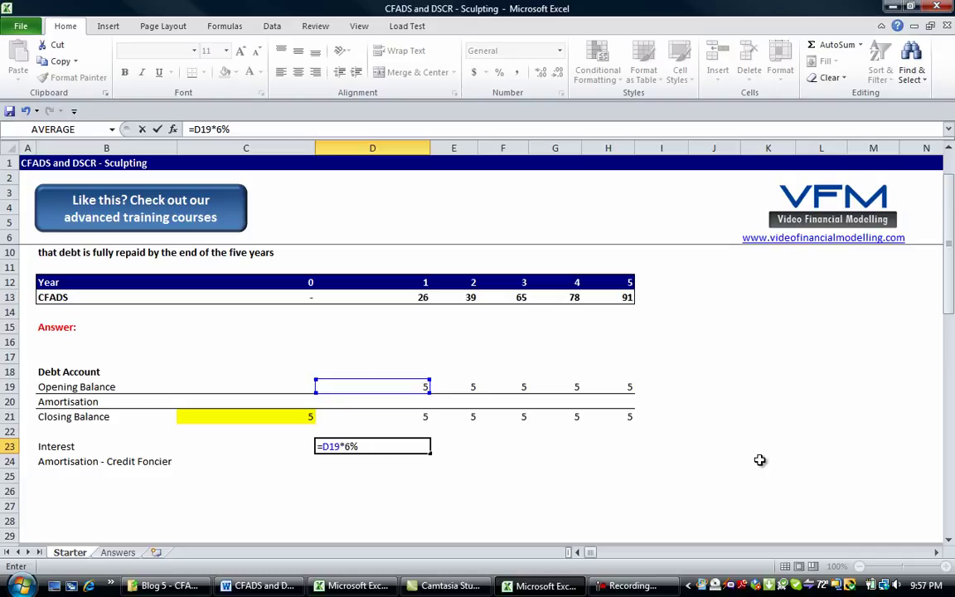
key(ctrl+Return)
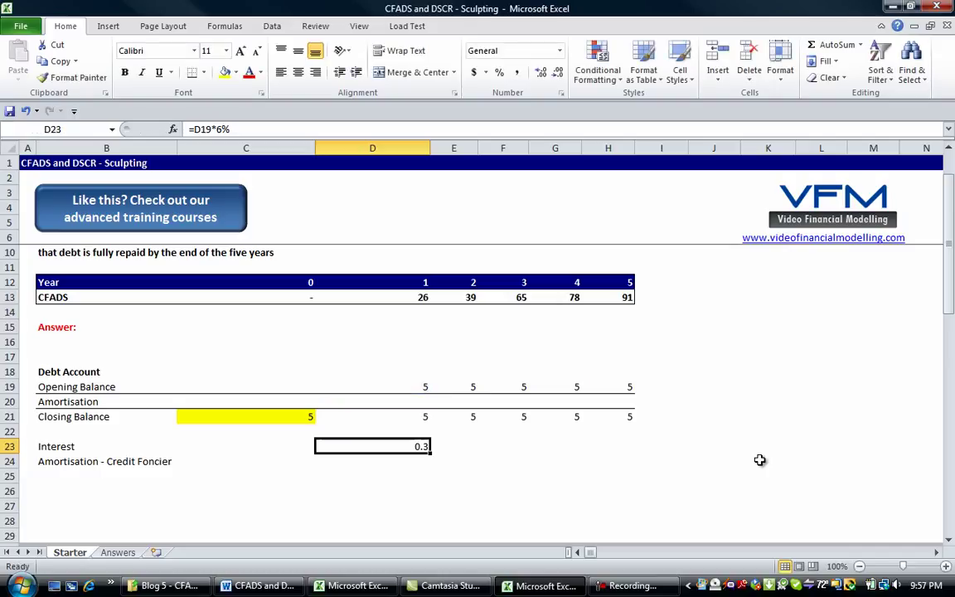
Step: Fill the year 1 interest formula in D23 across to H23 for year 5
key(shift+Right)
key(shift+Right)
key(shift+Right)
key(shift+Right)
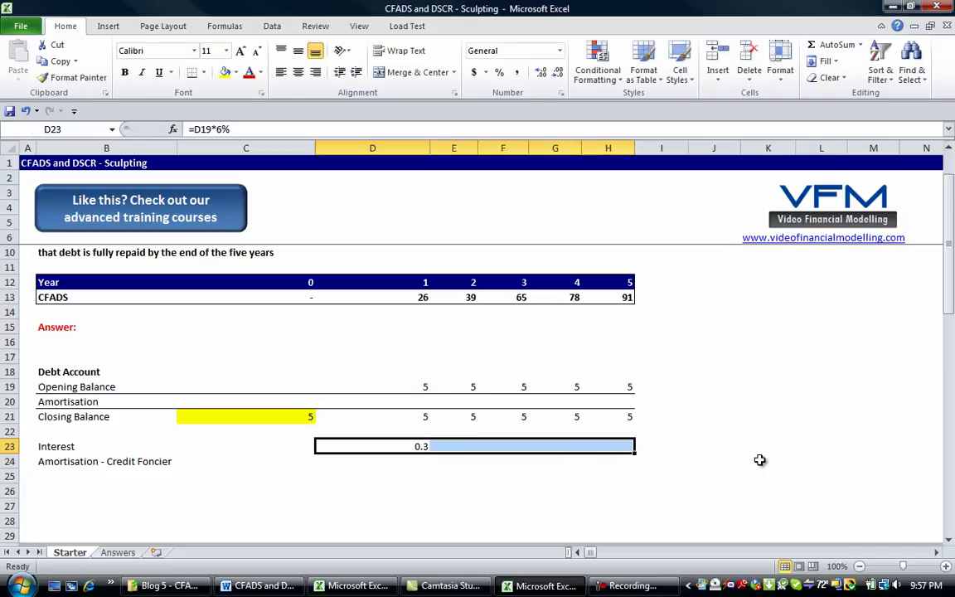
key(shift+Left)
key(shift+Left)
key(shift+Left)
key(shift+Left)
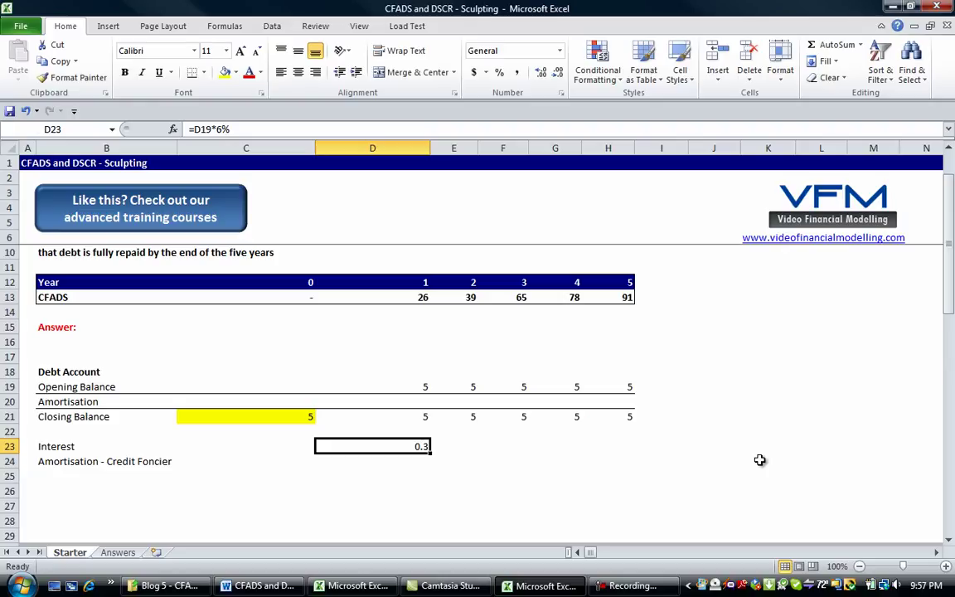
key(shift+Right)
key(shift+Right)
key(shift+Right)
key(shift+Right)
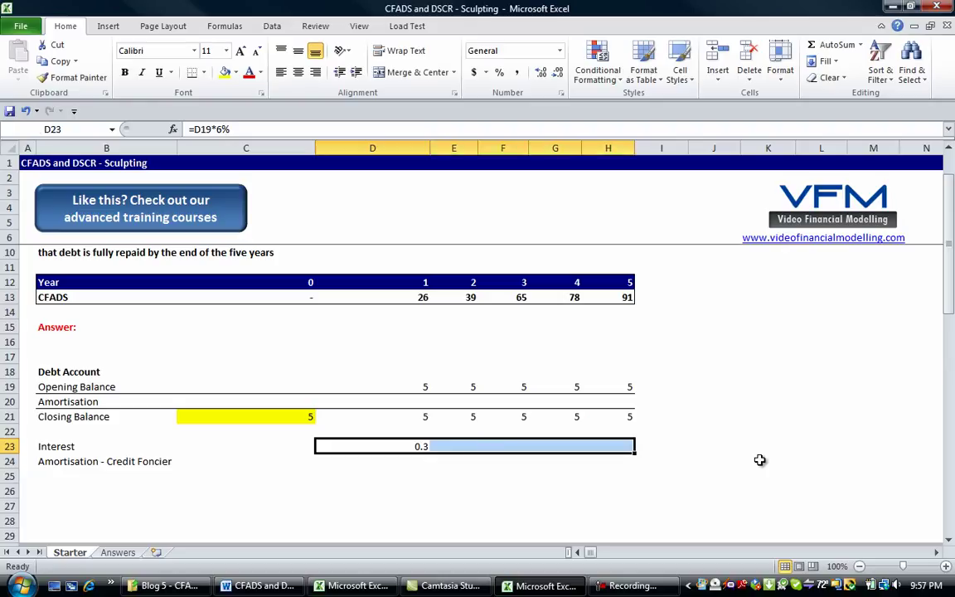
key(ctrl+r)
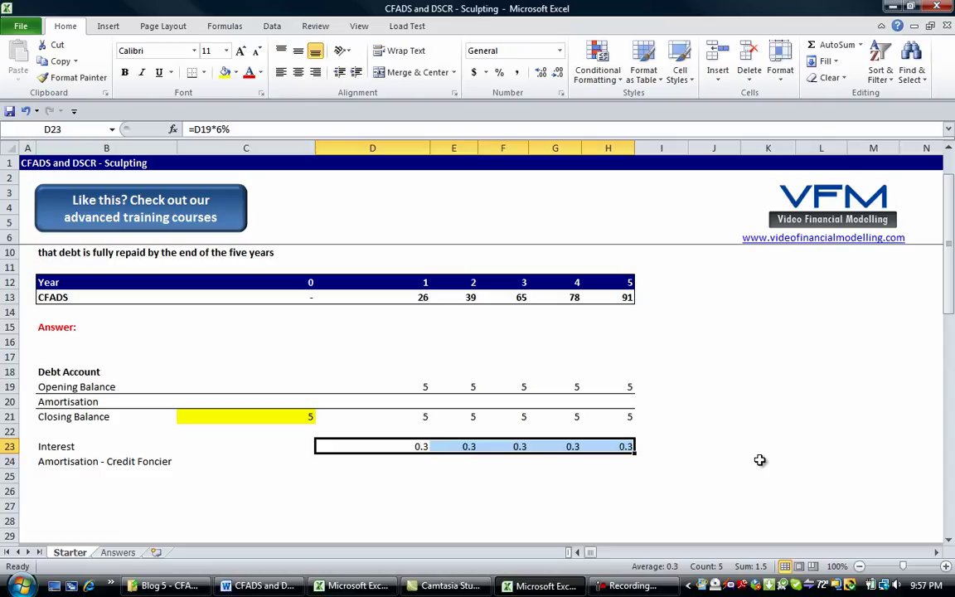
key(Left)
key(Left)
key(Left)
key(Down)
key(Down)
key(Down)
key(Down)
key(Down)
key(Down)
key(Down)
key(Up)
key(Up)
key(Up)
key(Up)
key(Up)
key(Right)
key(Up)
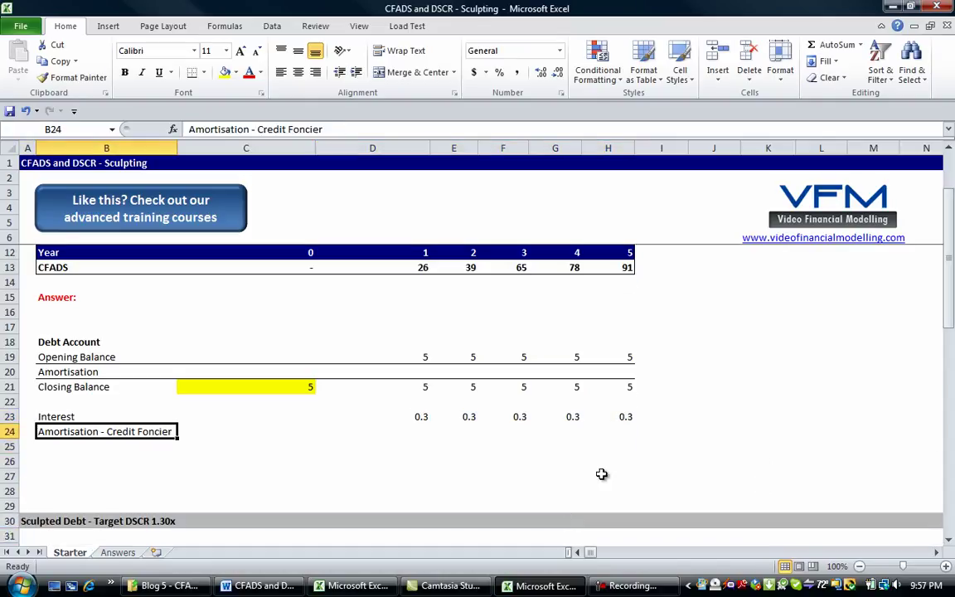
key(Right)
key(Right)
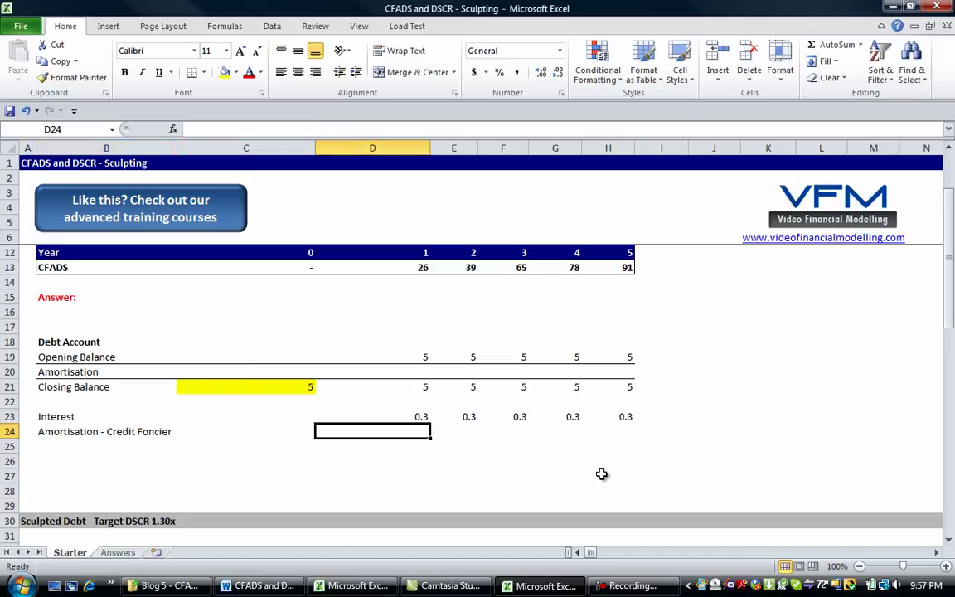
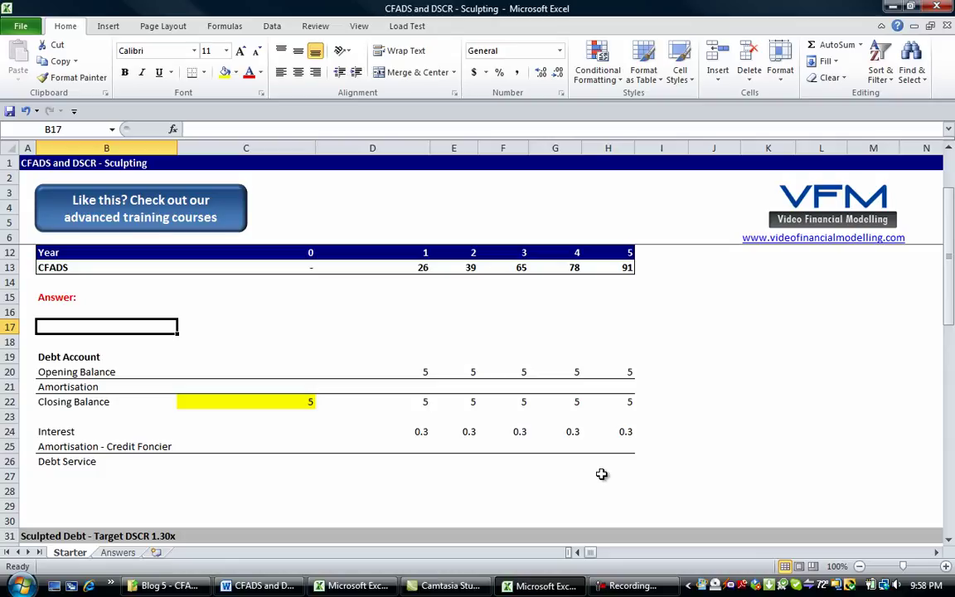
Step: Label B17 "Periods Remaining" and enter 5 for year 1 in D17
text(Periods )
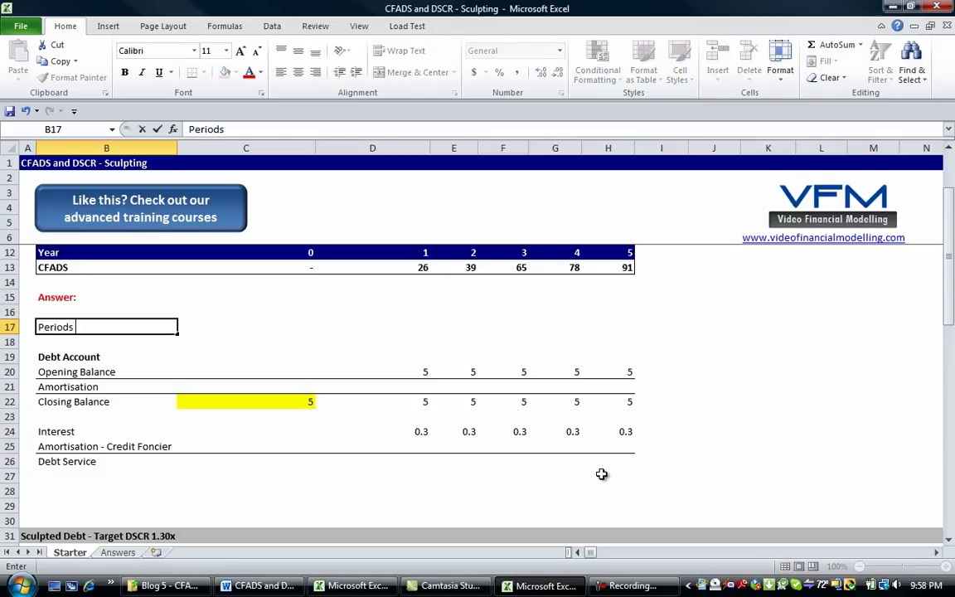
text(Remaining)
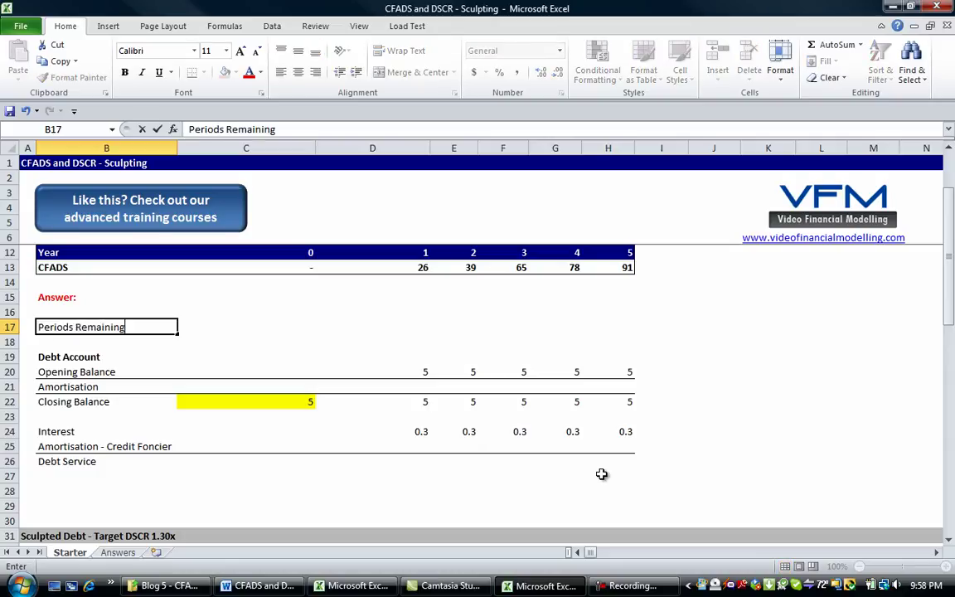
key(Return)
key(Up)
key(Right)
key(Right)
key(Right)
key(Left)
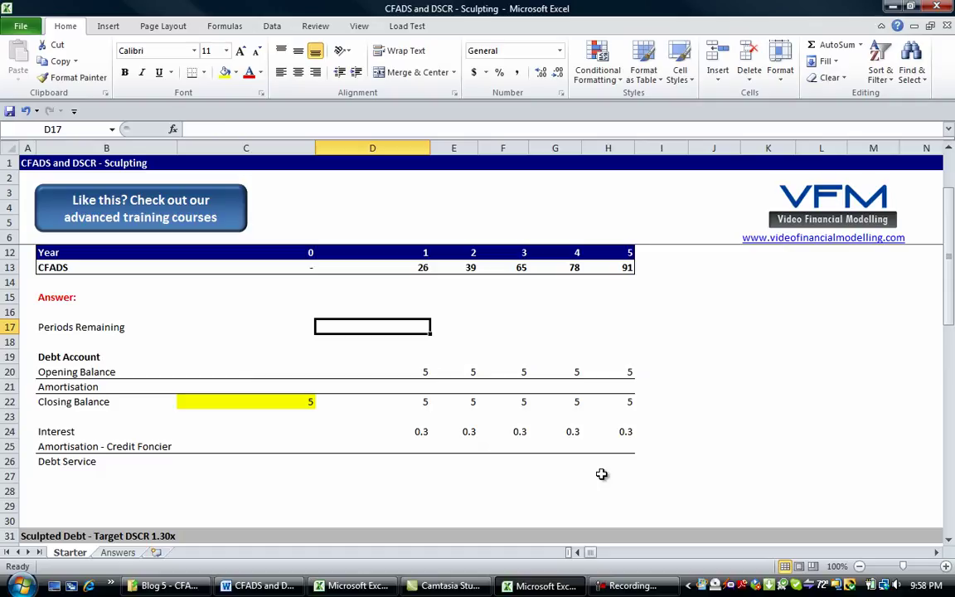
text(5)
key(ctrl+Return)
key(Right)
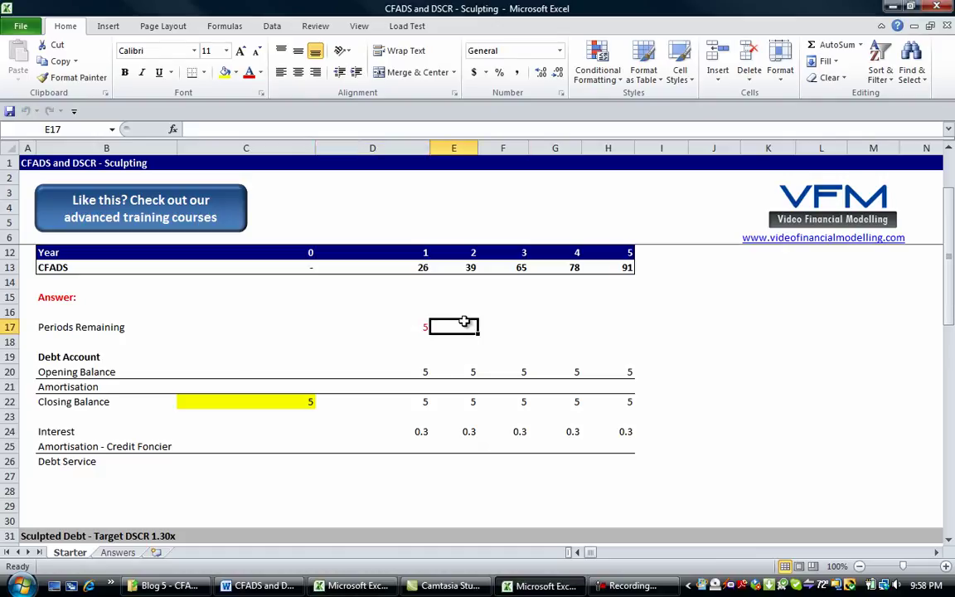
key(Left)
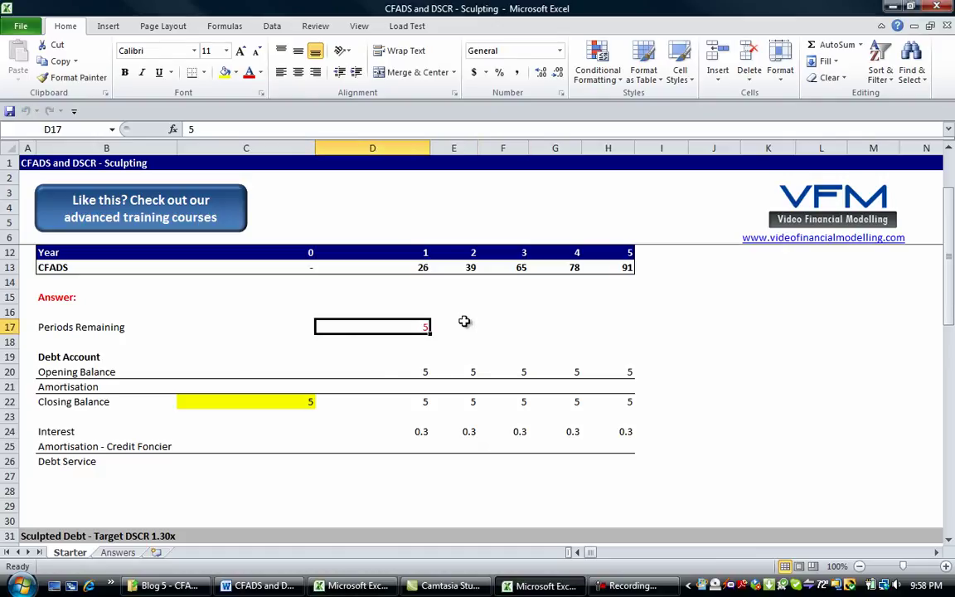
Step: Calculate the year 2 periods remaining in E17 with =D17-1 and fill the formula across to H17
click(464, 322)
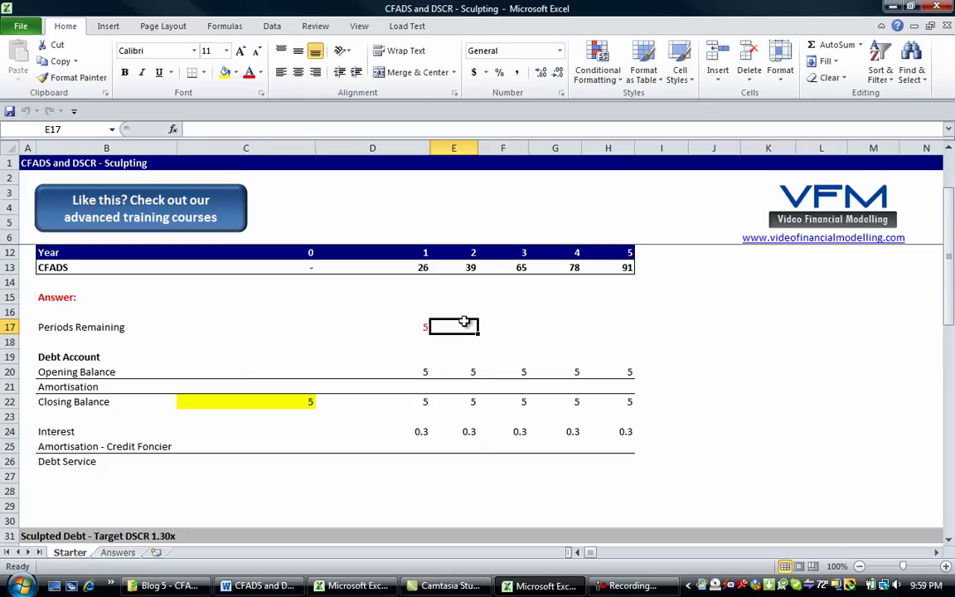
key(Right)
key(Left)
text(=)
key(Left)
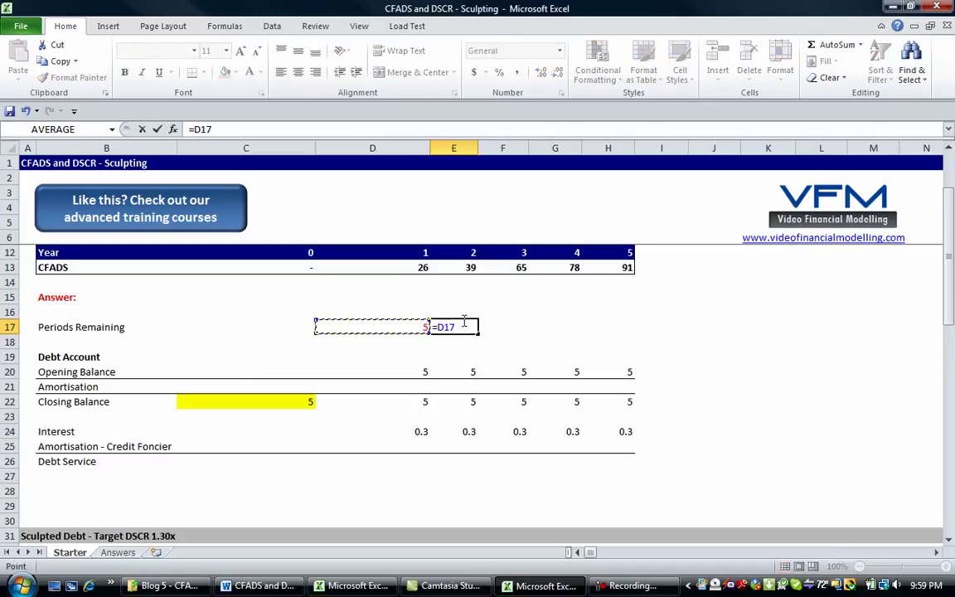
text(-1)
key(ctrl+Return)
key(shift+Right)
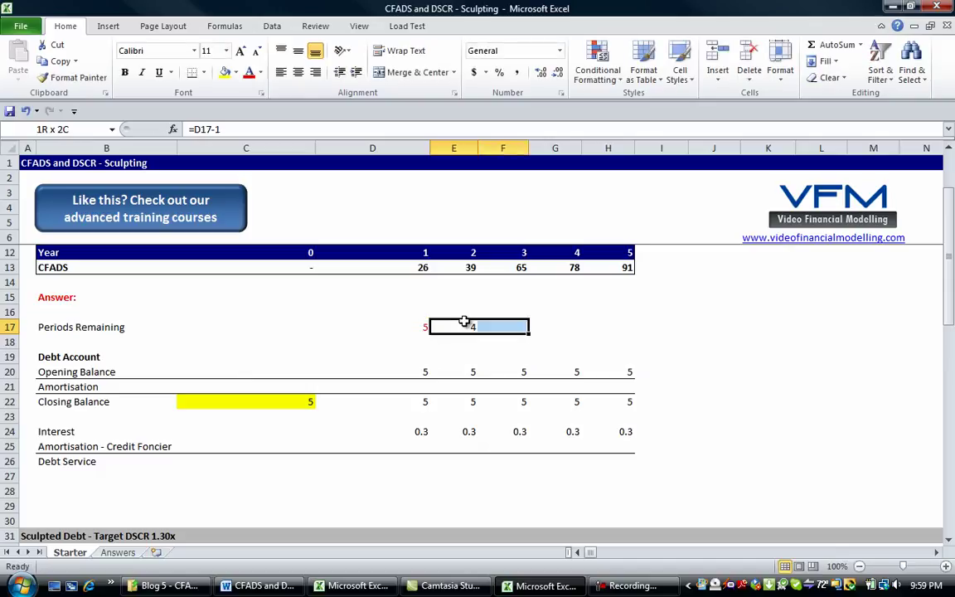
key(shift+Right)
key(shift+Right)
key(ctrl+r)
key(Right)
key(Right)
key(Right)
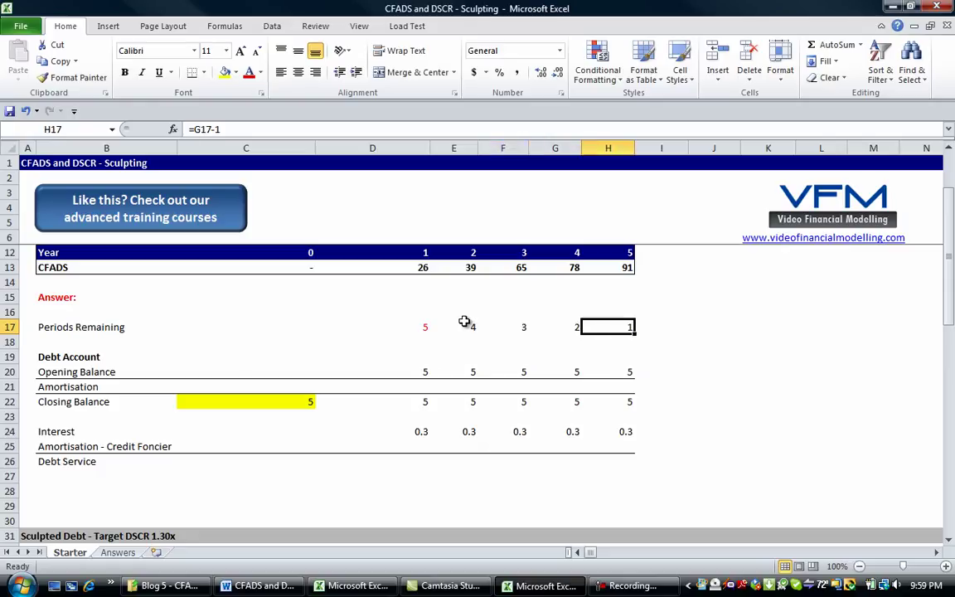
Step: Start a PPMT formula with a 6% rate in D25 for the year 1 credit foncier amortisation and open its function arguments
key(Down)
key(Down)
key(Down)
key(Down)
key(Down)
key(Down)
key(Down)
key(Down)
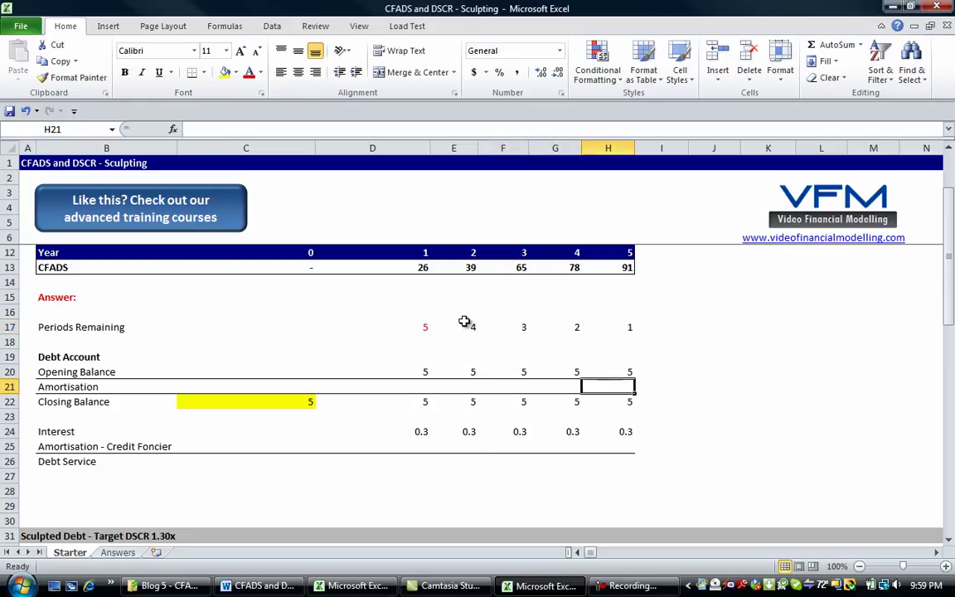
key(Left)
key(Left)
key(Left)
key(Left)
key(Left)
key(Right)
key(Right)
key(Left)
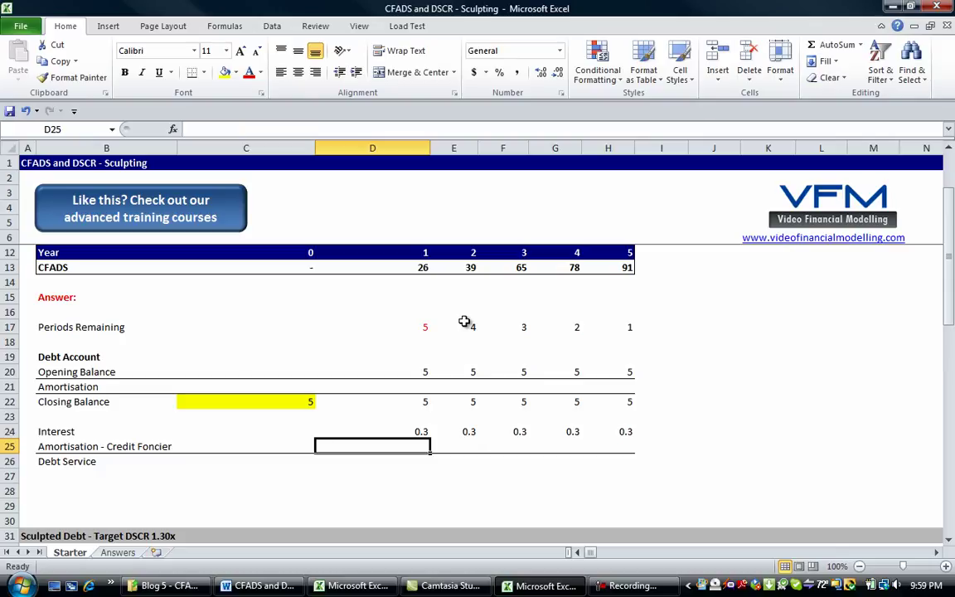
text(=pmt)
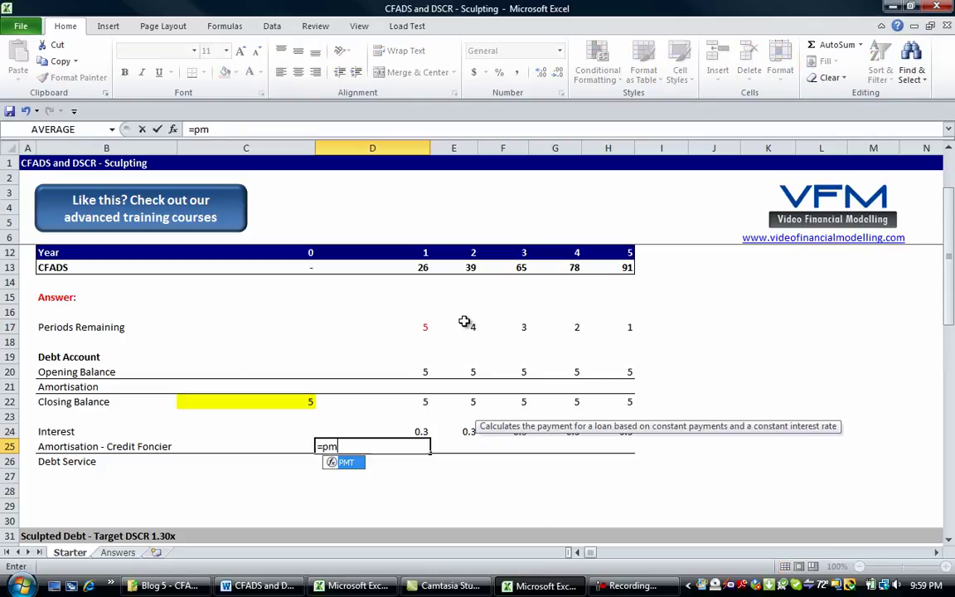
key(BackSpace)
key(BackSpace)
key(BackSpace)
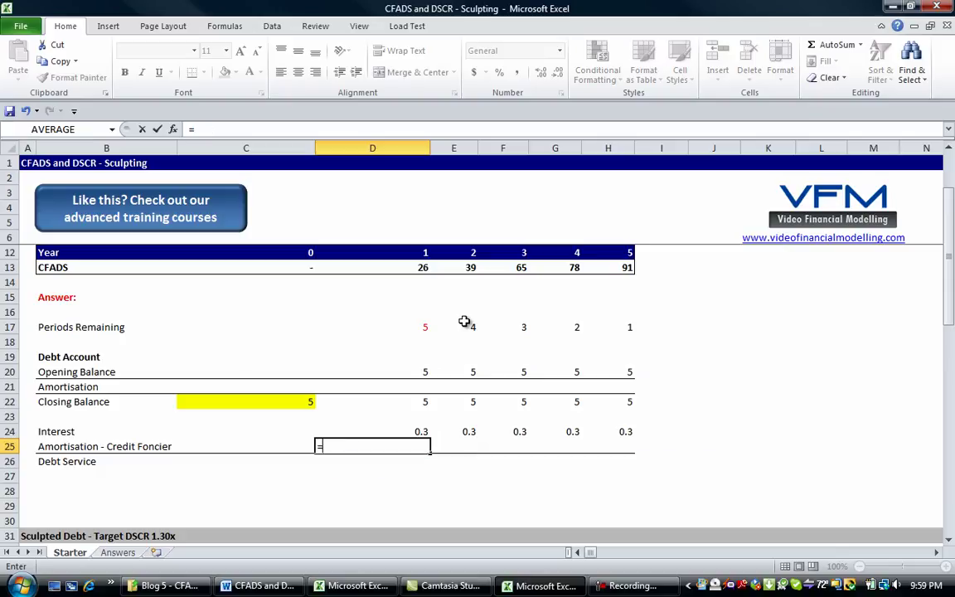
text(ppmt)
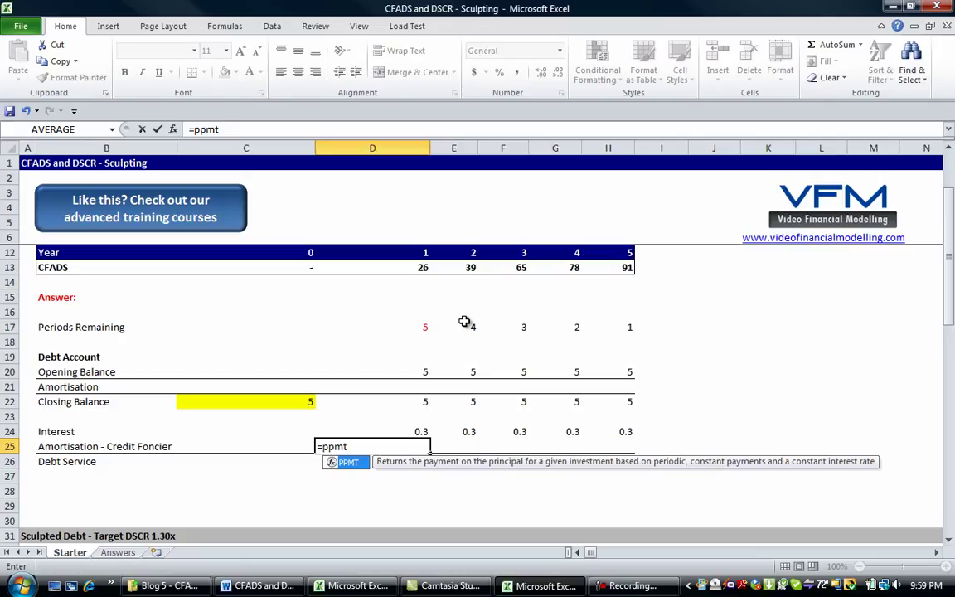
text((6%)
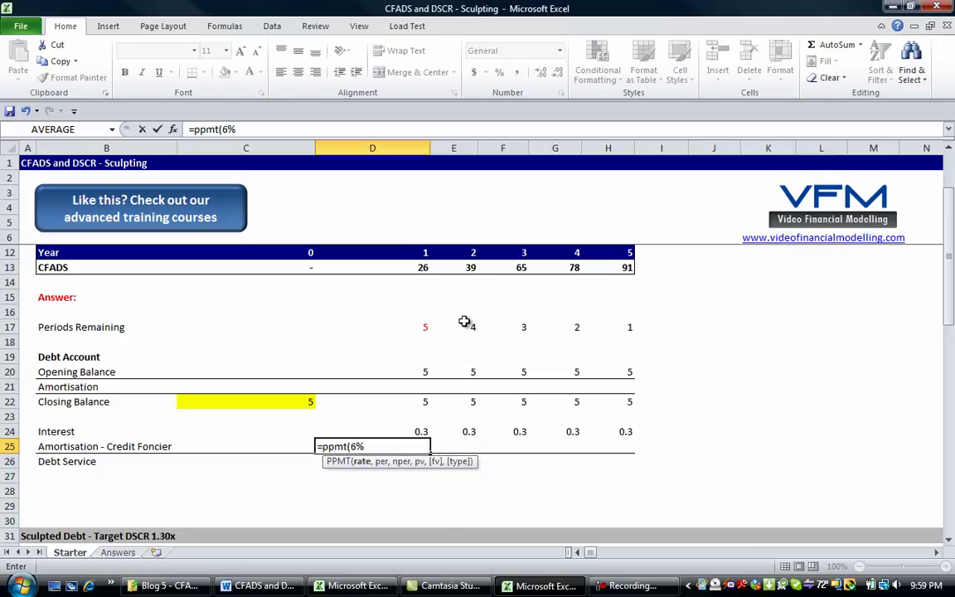
text(,)
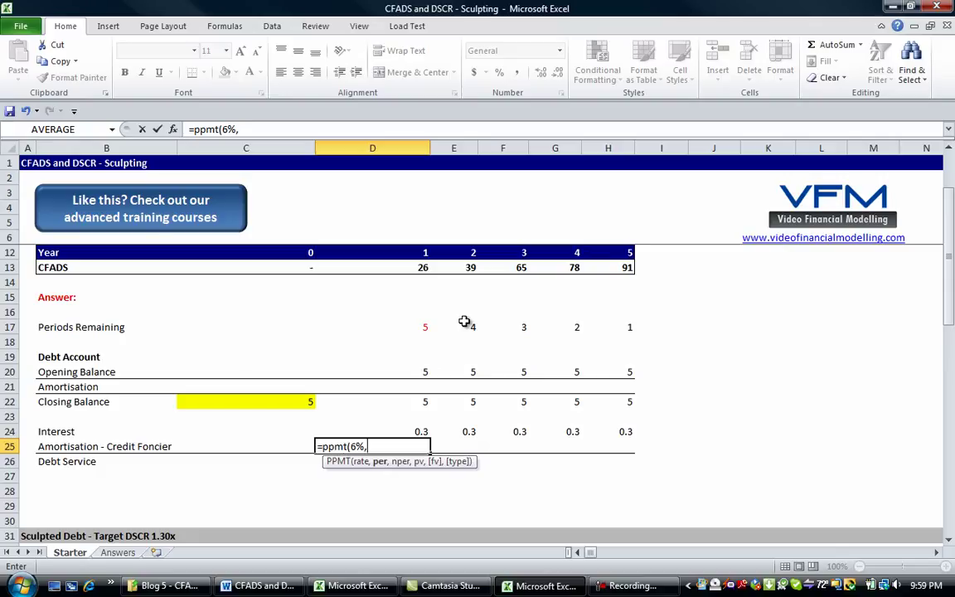
text(1)
key(BackSpace)
click(172, 131)
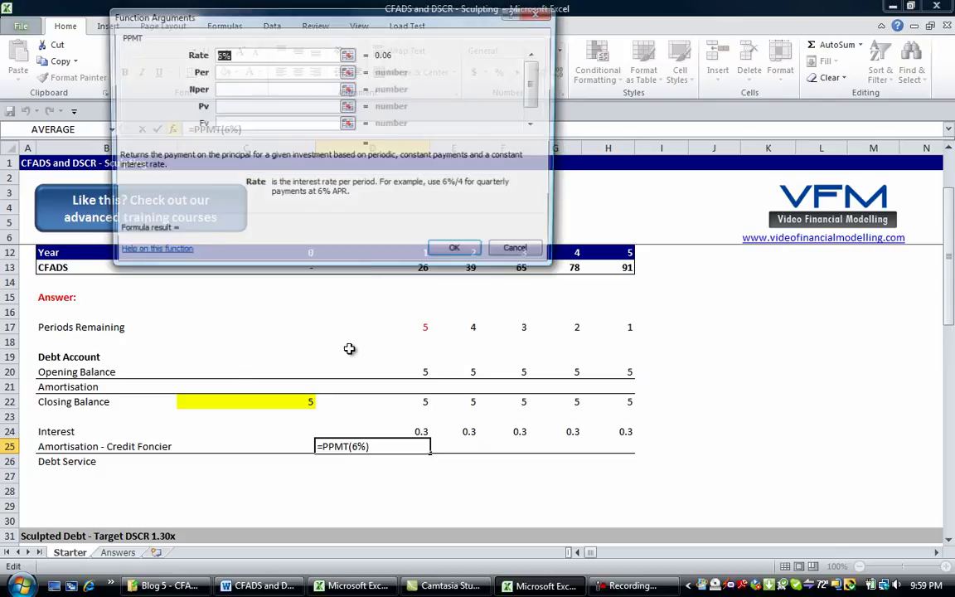
Step: Complete the PPMT arguments with Per D17, Nper 1 and Pv D20, and enter the formula in D25
click(258, 73)
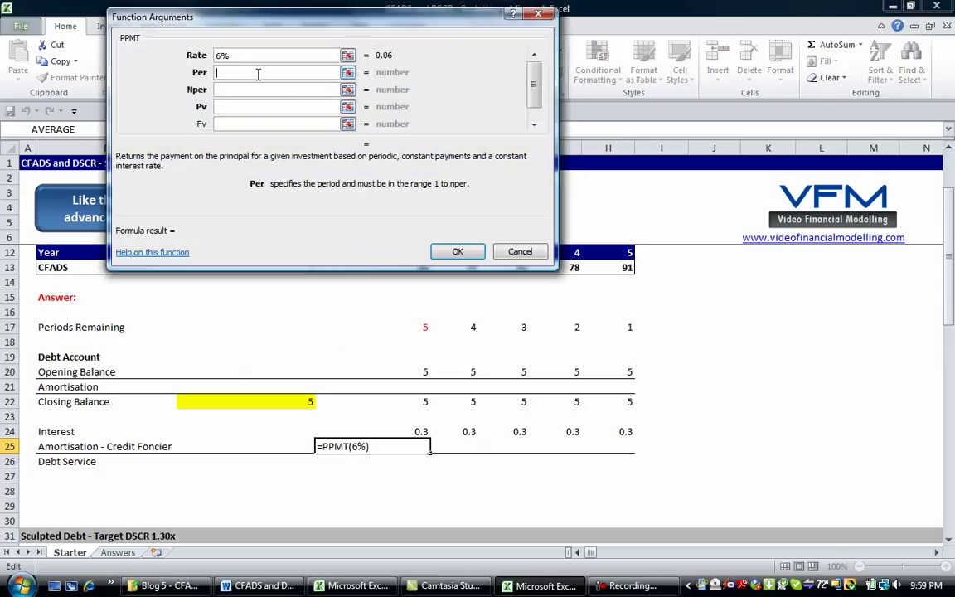
text(1)
click(244, 88)
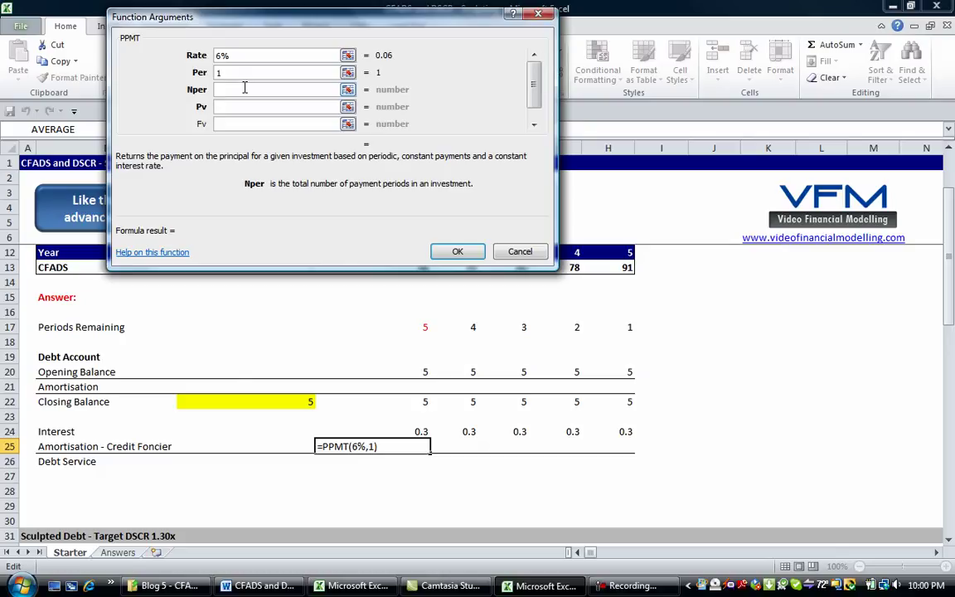
click(229, 74)
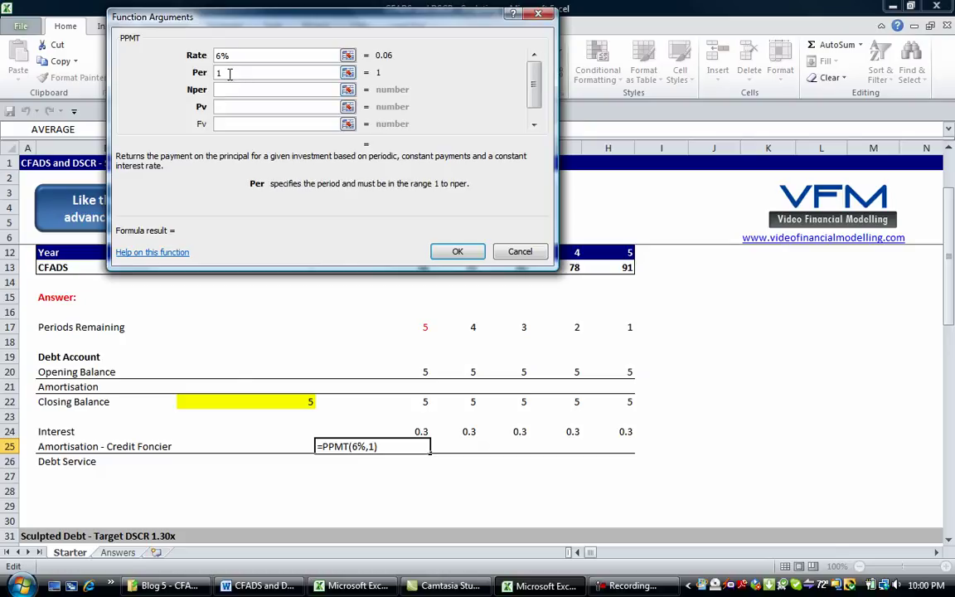
key(BackSpace)
click(416, 327)
click(245, 89)
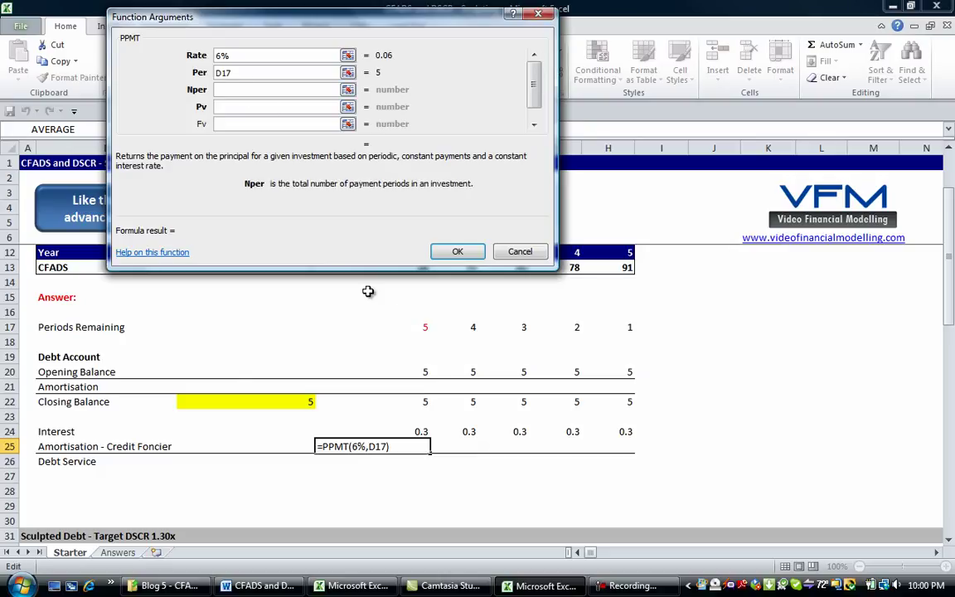
text(1)
click(241, 107)
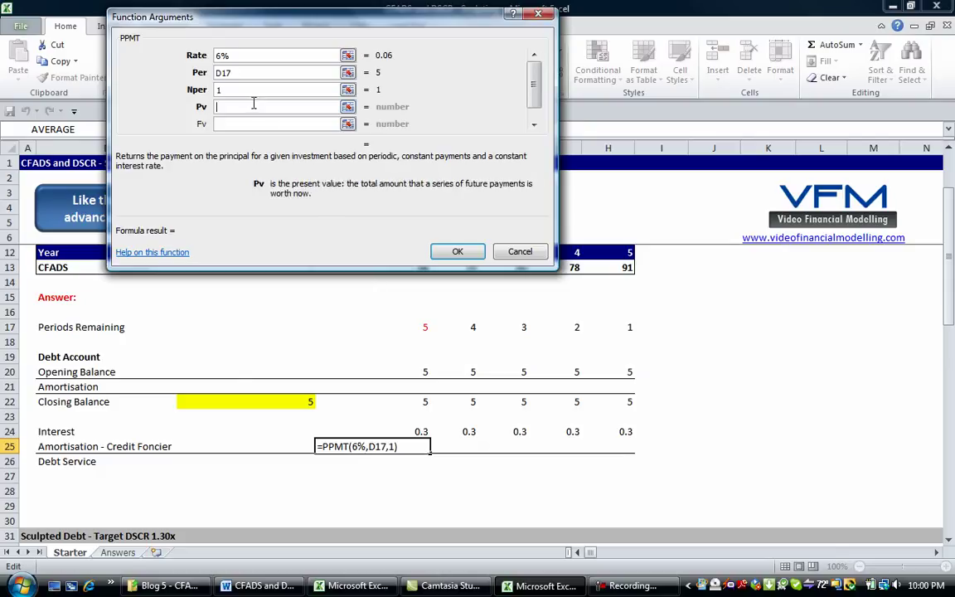
click(405, 372)
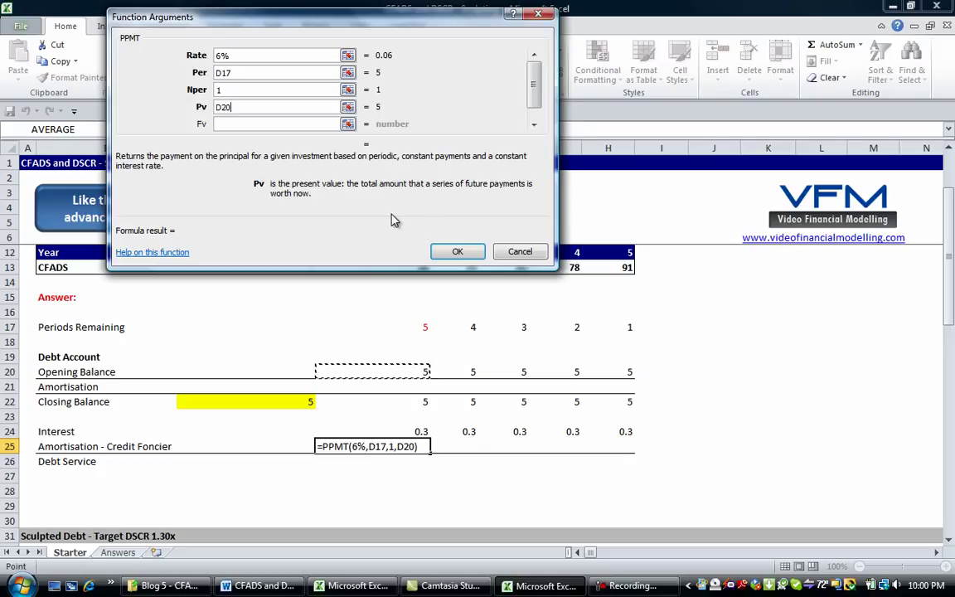
click(456, 253)
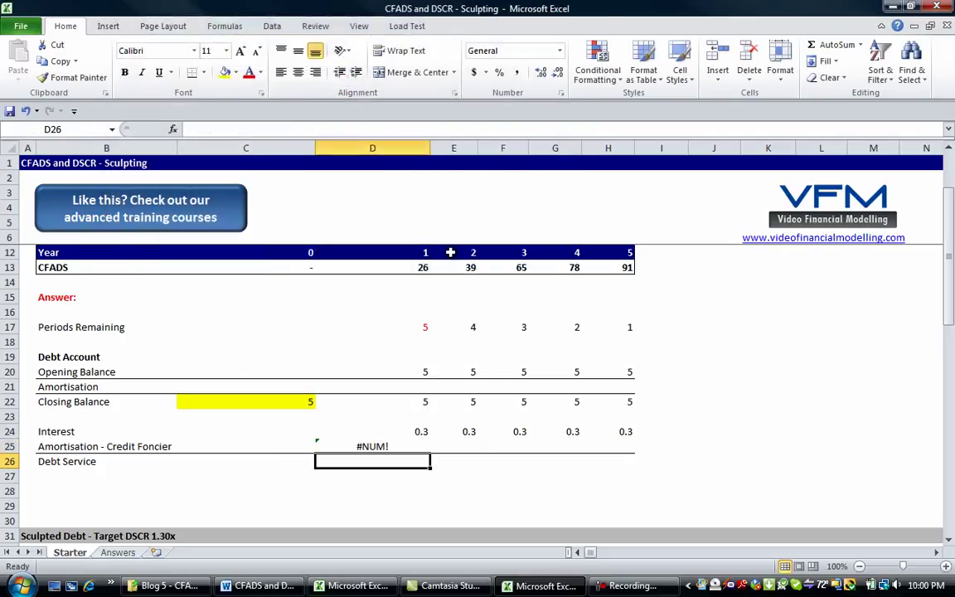
Step: Swap the period and number-of-periods arguments in D25 so the formula reads =PPMT(6%,1,D17,D20)
key(F2)
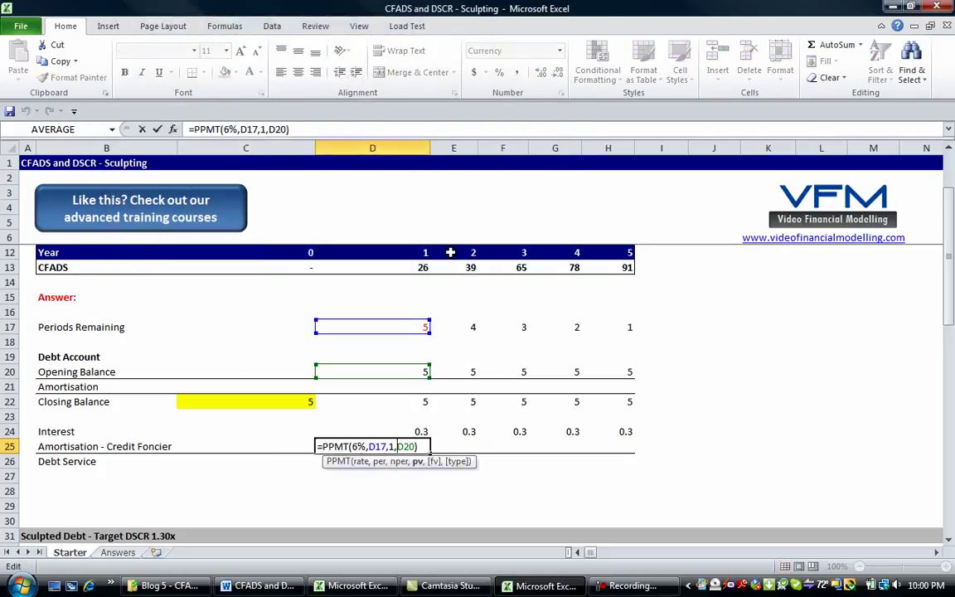
key(Left)
key(Left)
key(Left)
key(Left)
key(Left)
key(Left)
key(Left)
key(shift+Left)
key(shift+Left)
key(shift+Left)
key(Delete)
key(Delete)
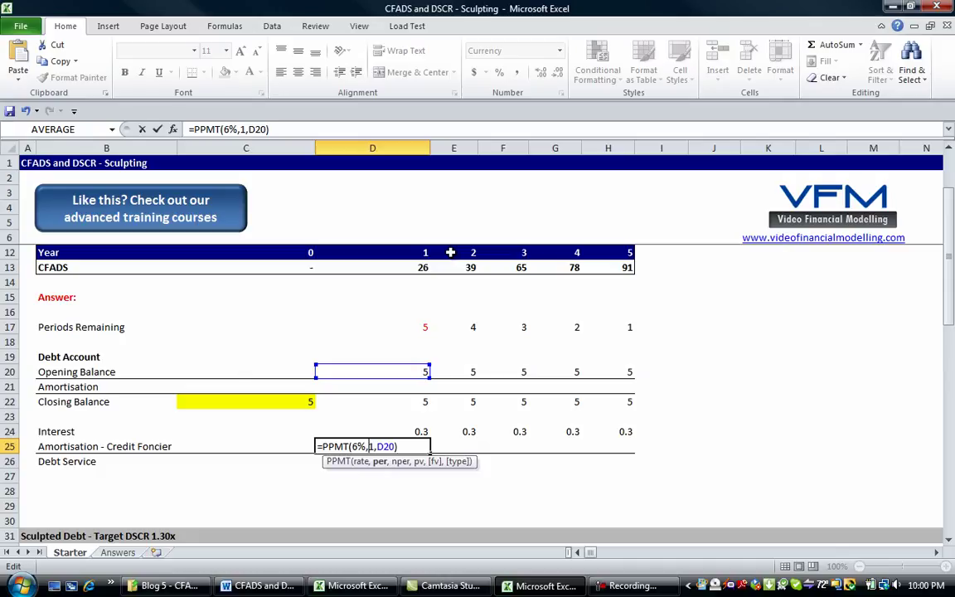
key(Right)
key(Right)
text(D17,)
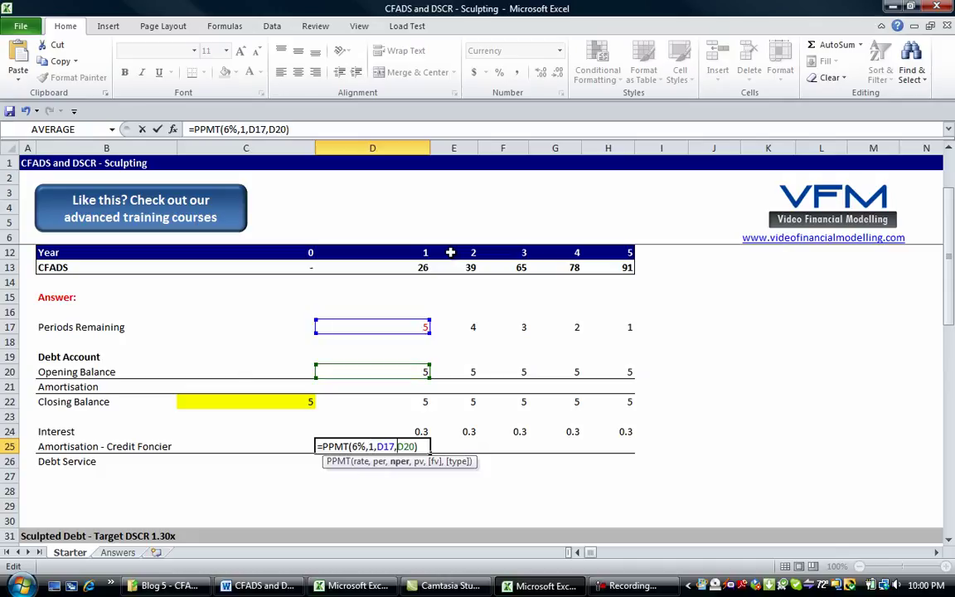
key(Return)
key(Up)
key(Right)
key(Left)
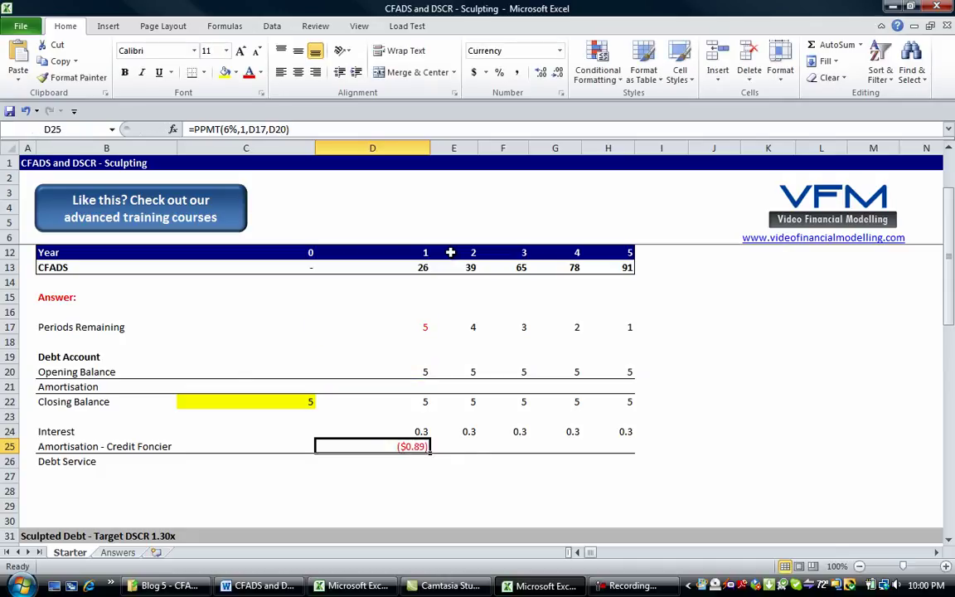
Step: Review the rate, period, number-of-periods and present value arguments of the PPMT formula in D25
key(F2)
key(Left)
key(Left)
key(Left)
key(Left)
key(Left)
key(Left)
key(Left)
key(Left)
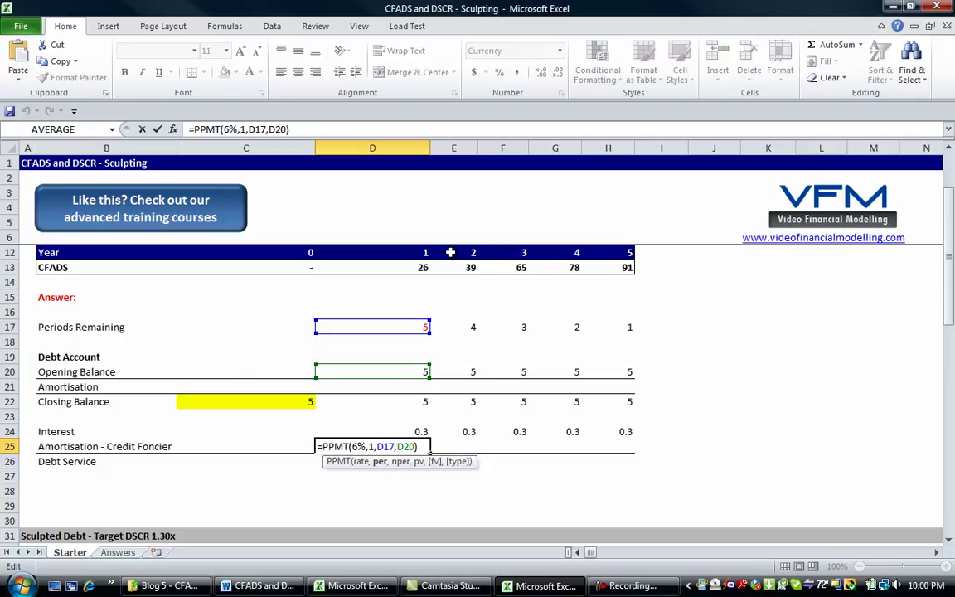
key(Right)
key(Right)
key(Right)
key(Right)
key(Return)
key(Up)
key(Right)
key(Left)
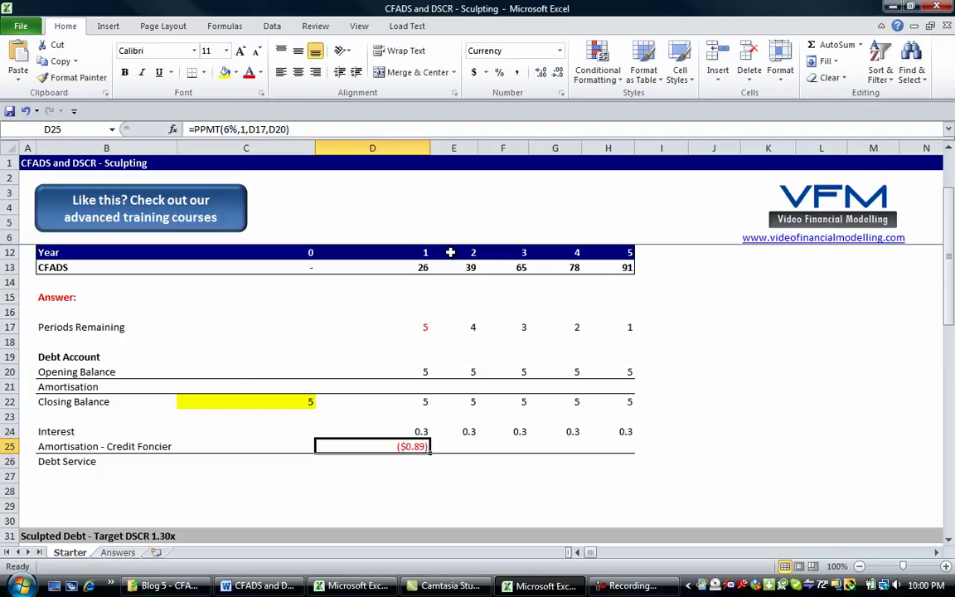
Step: Copy the number format of the year 1 interest in D24 onto the amortisation in D25
key(Up)
key(ctrl+c)
key(Down)
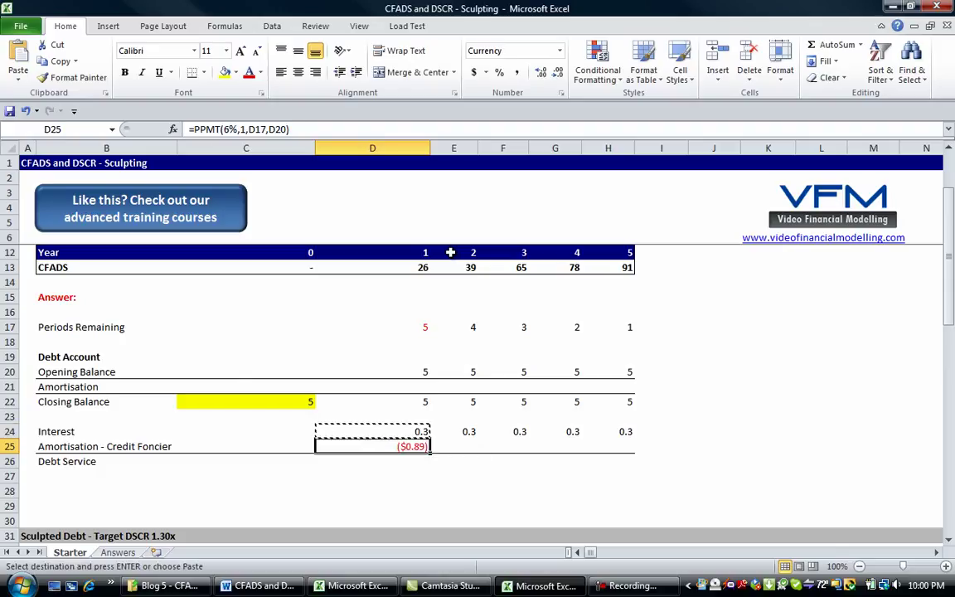
key(alt)
key(e)
key(s)
key(t)
key(Return)
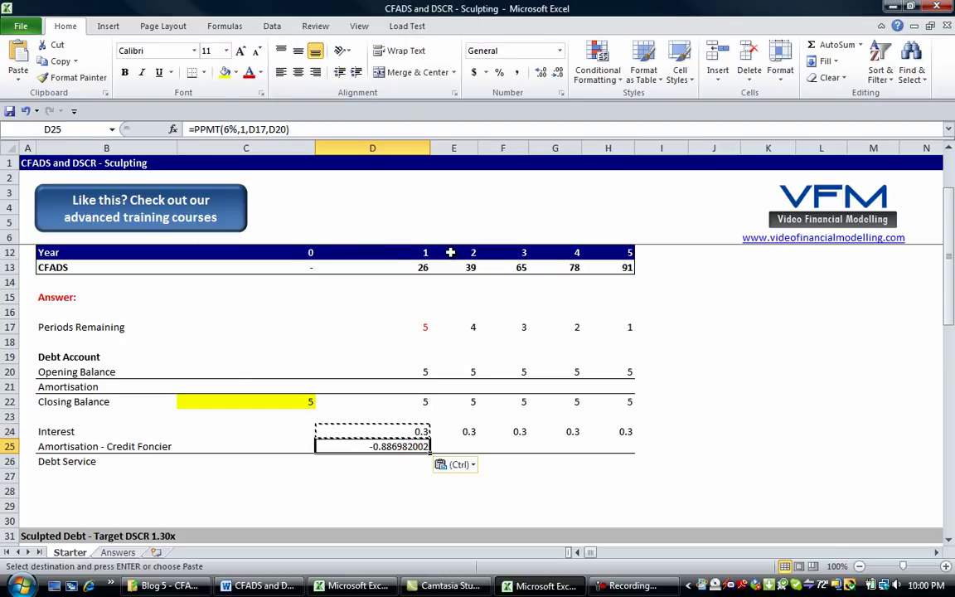
Step: Fill the credit foncier amortisation formula from D25 across to H25
key(shift+Right)
key(shift+Right)
key(shift+Right)
key(shift+Right)
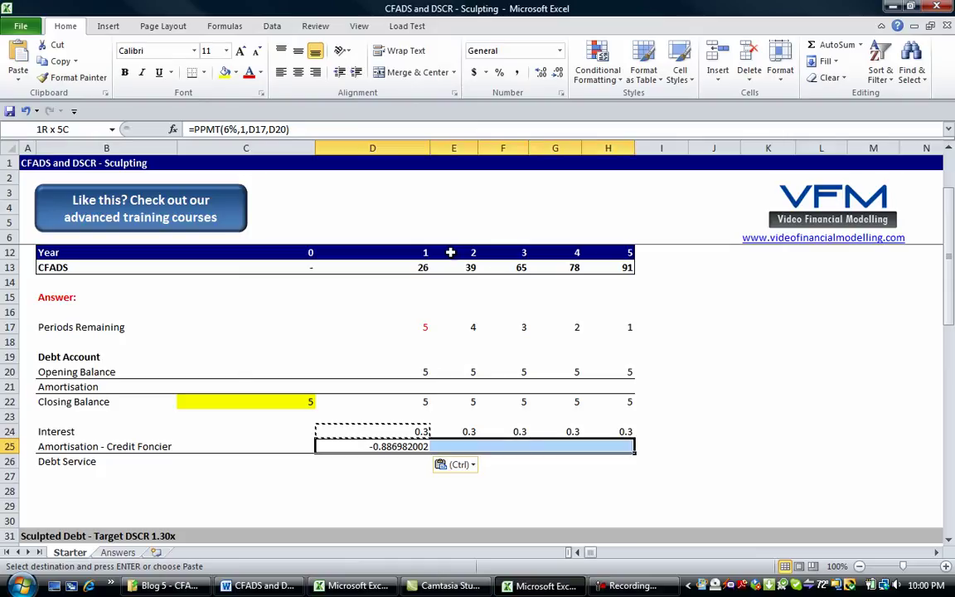
key(ctrl+r)
Step: Set the interest and amortisation values in D24:H25 to show two decimal places
key(shift+Up)
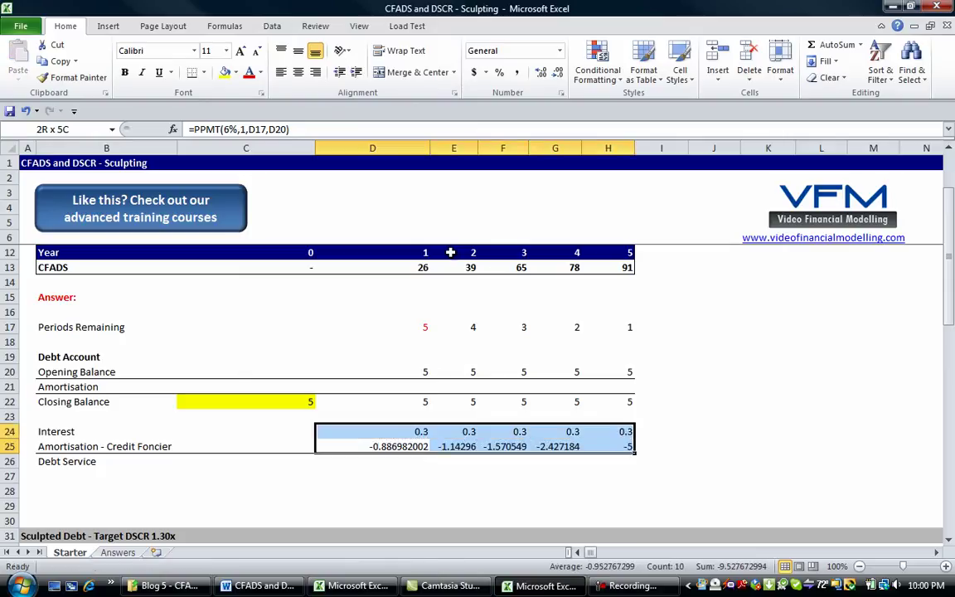
click(538, 73)
click(558, 72)
click(558, 73)
click(558, 73)
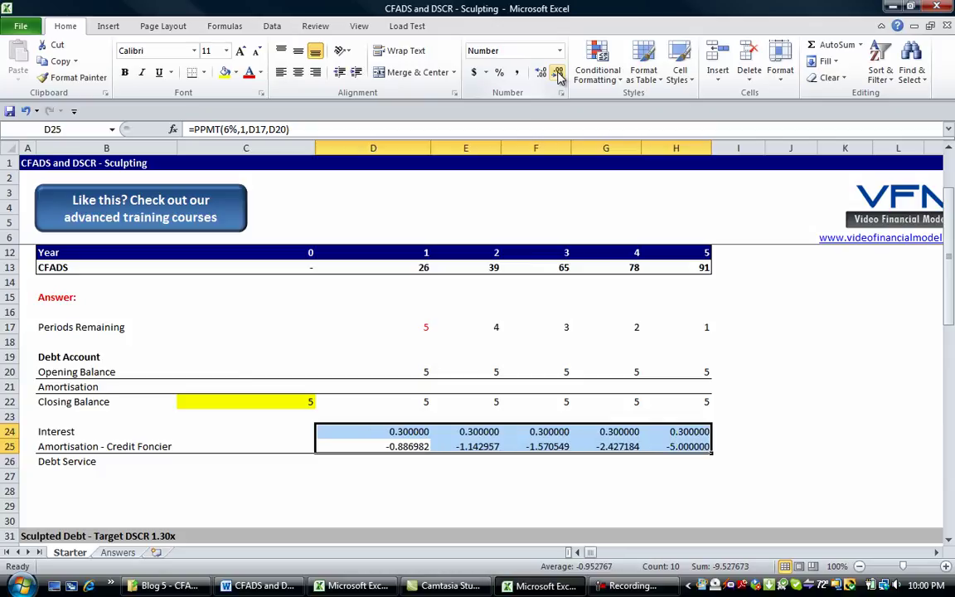
click(558, 73)
click(559, 73)
click(559, 73)
click(559, 73)
key(Down)
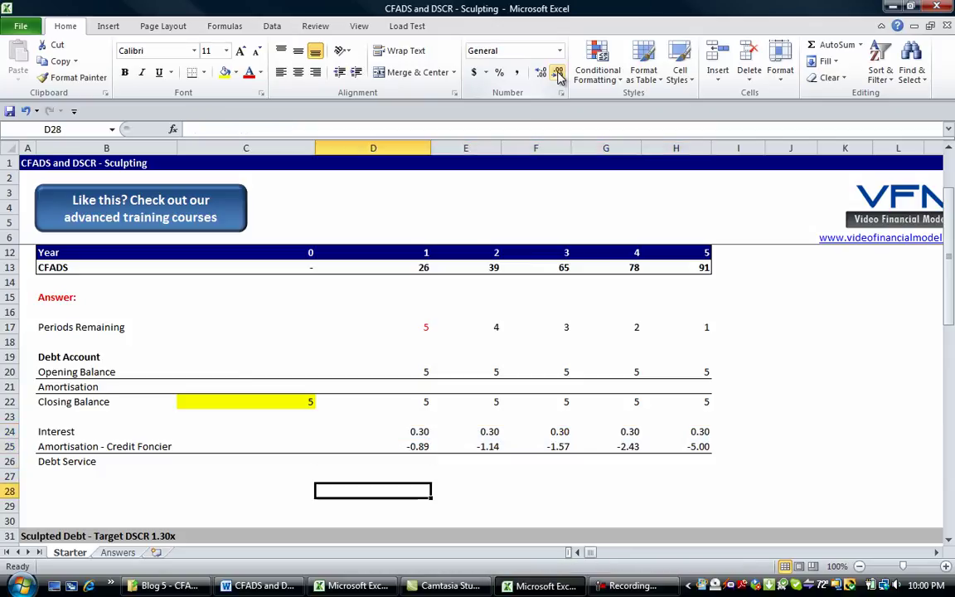
Step: Calculate the year 1 debt service in D26 as the sum of D24:D25
key(alt+equal)
key(Return)
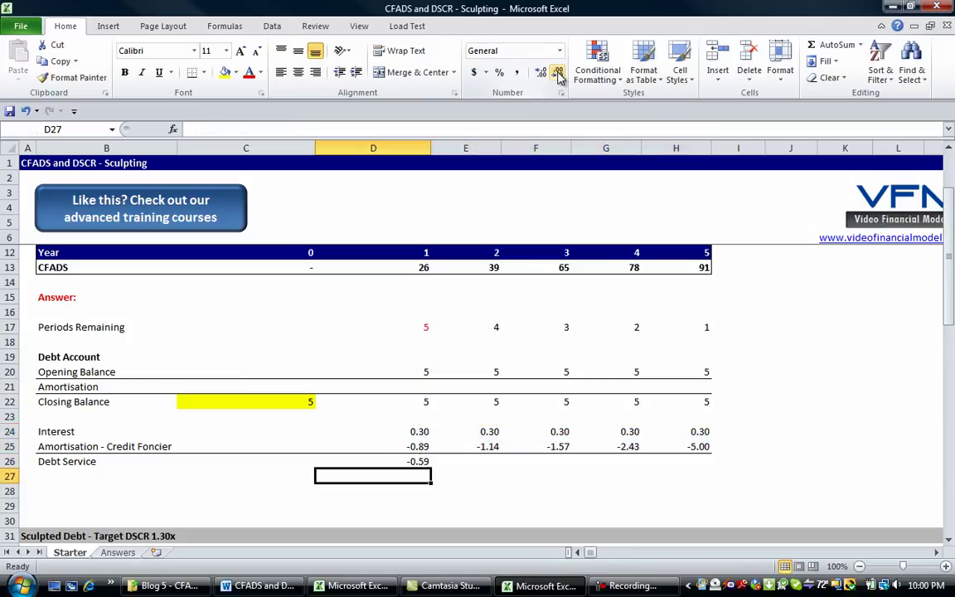
key(Up)
key(shift+Right)
key(shift+Right)
key(shift+Right)
key(shift+Right)
key(Left)
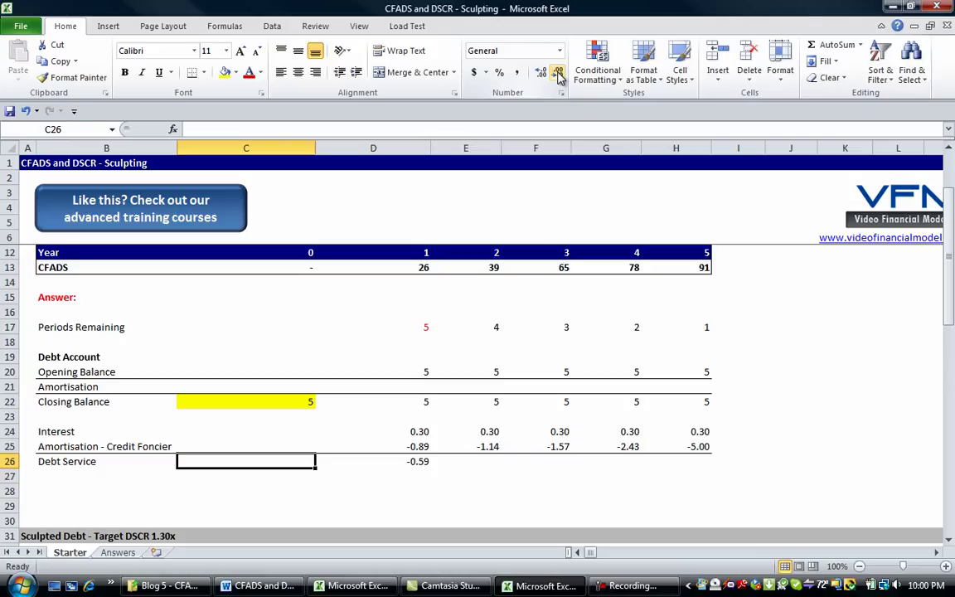
Step: Make the year 1 interest negative with =-D20*6% in D24 and fill the formula across to H24
key(Up)
key(Right)
key(Right)
key(Up)
key(Left)
key(F2)
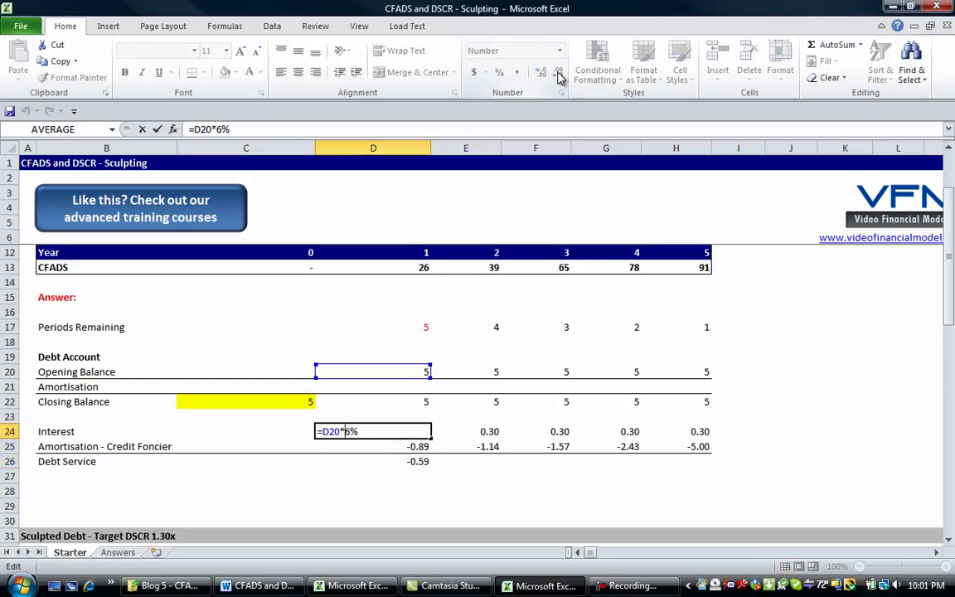
key(Home)
key(Right)
text(-)
key(ctrl+Return)
key(shift+Right)
key(shift+Right)
key(shift+Right)
key(shift+Right)
key(ctrl+r)
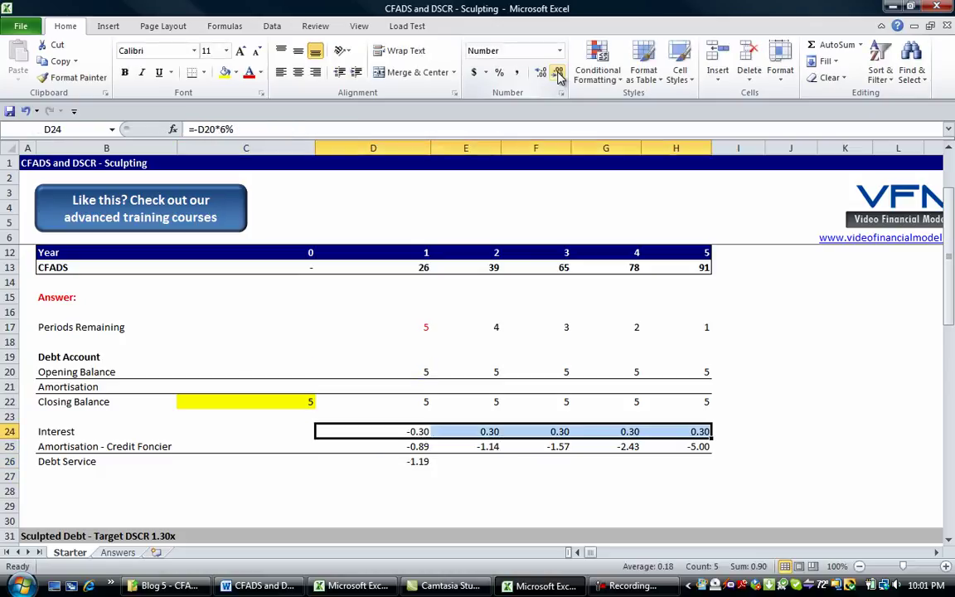
Step: Format D24:H25 as numbers with two decimal places and negatives in brackets
key(shift+Down)
key(ctrl+shift+1)
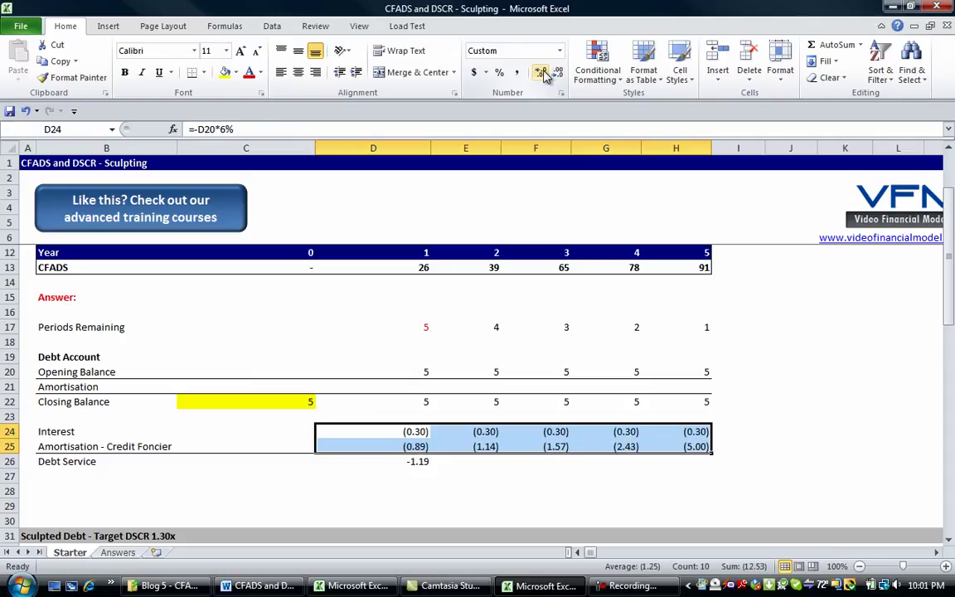
key(Down)
key(Down)
key(Down)
key(Up)
key(Up)
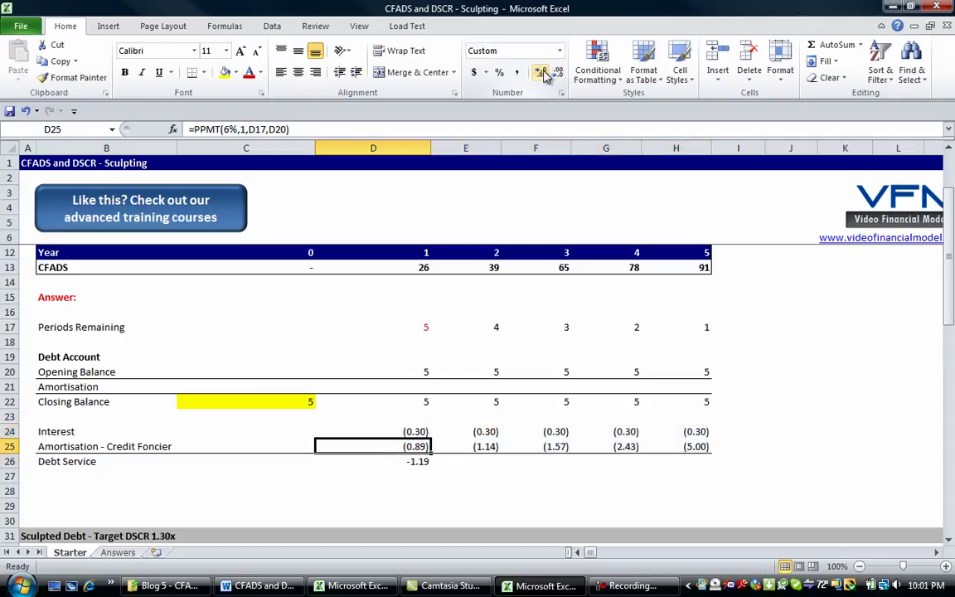
Step: Copy the number format of D25 onto the year 1 debt service in D26
key(ctrl+c)
key(Down)
key(ctrl+alt+v)
key(t)
key(Return)
key(Left)
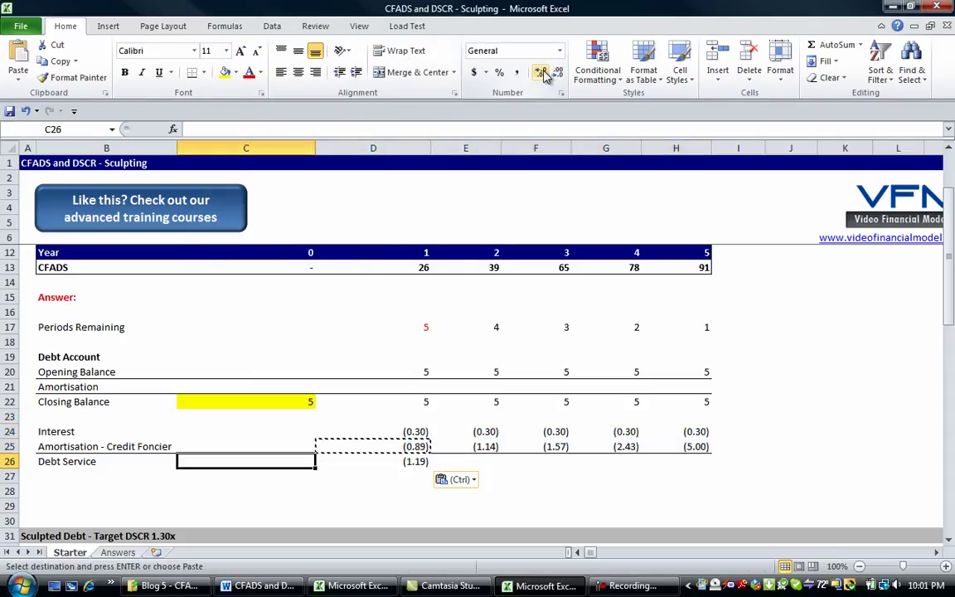
key(Right)
key(Escape)
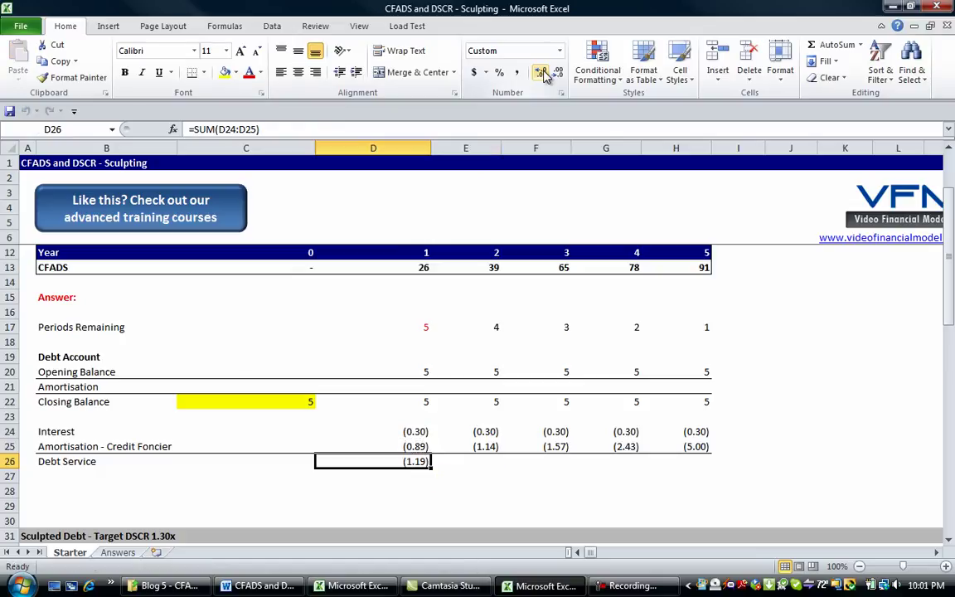
Step: Fill the debt service sum from D26 across to H26 and check the formula in E26
key(shift+Right)
key(shift+Right)
key(shift+Right)
key(shift+Right)
key(ctrl+r)
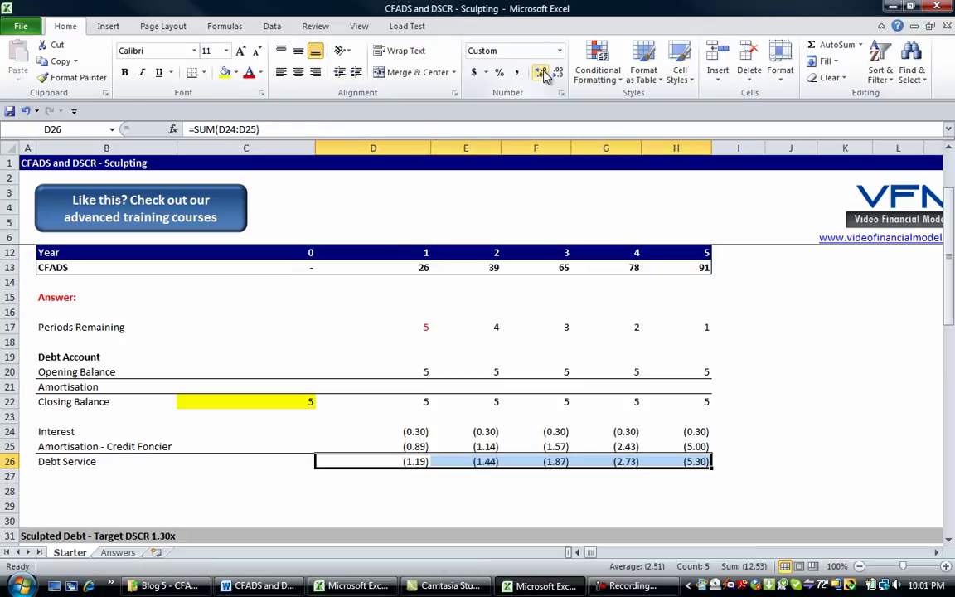
key(Right)
key(F2)
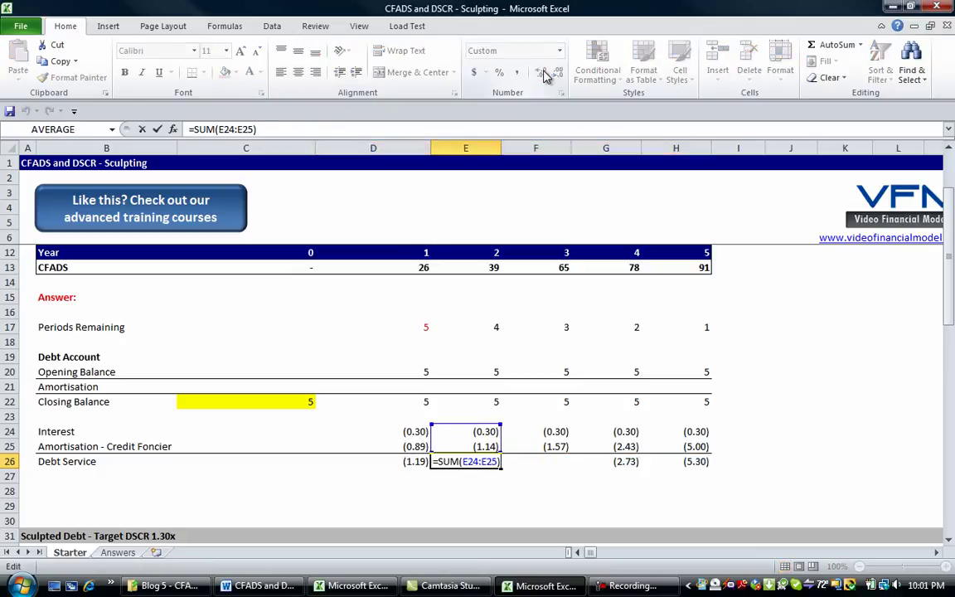
key(Return)
Step: Link the year 1 amortisation of the debt account in D21 to the credit foncier amortisation with =D25
key(Up)
key(Left)
key(Left)
key(Right)
key(Right)
key(Up)
key(Up)
key(Up)
key(Up)
key(Left)
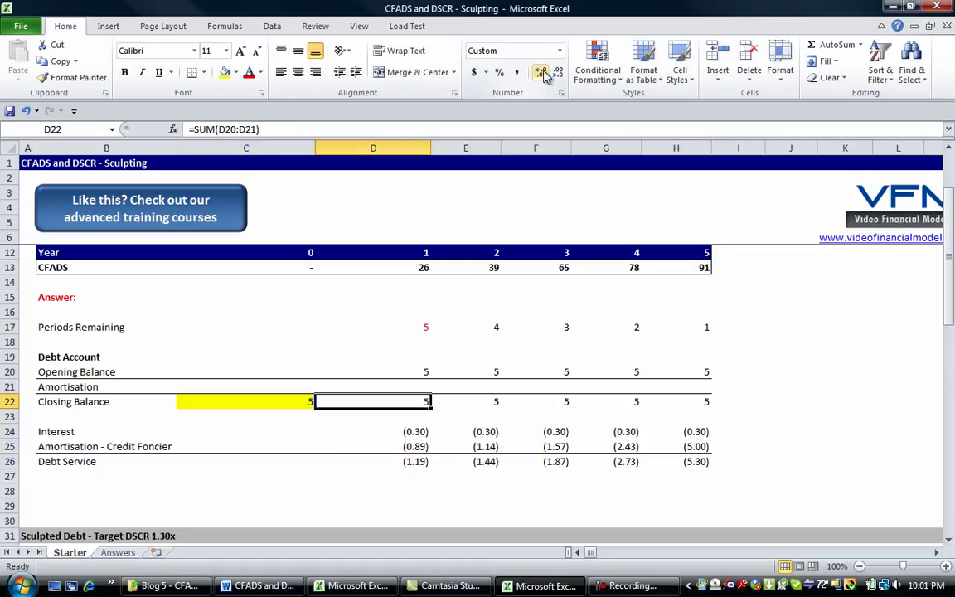
key(Up)
text(=)
key(Down)
key(Down)
key(Down)
key(Down)
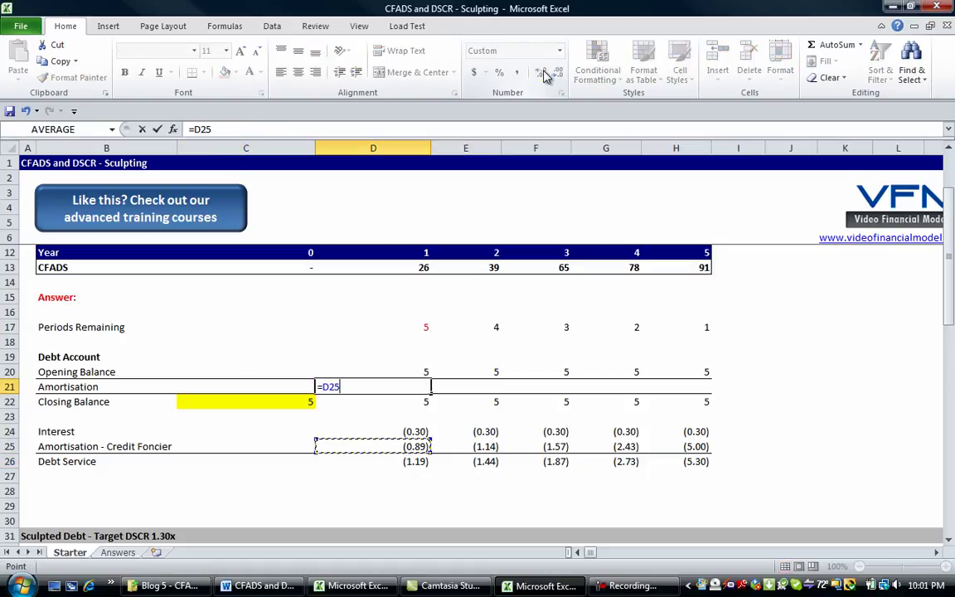
key(Return)
Step: Fill the amortisation link from D21 across to H21
key(Up)
key(shift+Right)
key(shift+Right)
key(shift+Right)
key(shift+Right)
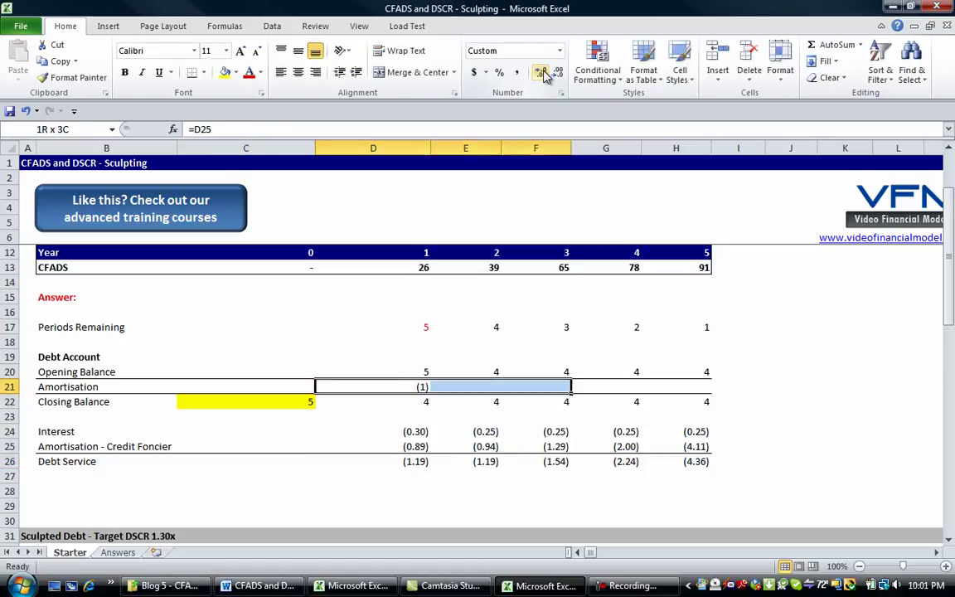
key(ctrl+r)
Step: Copy the two-decimal number format of D25 onto the amortisation row D21:H21, keeping its formulas
key(Down)
key(Down)
key(Down)
key(Down)
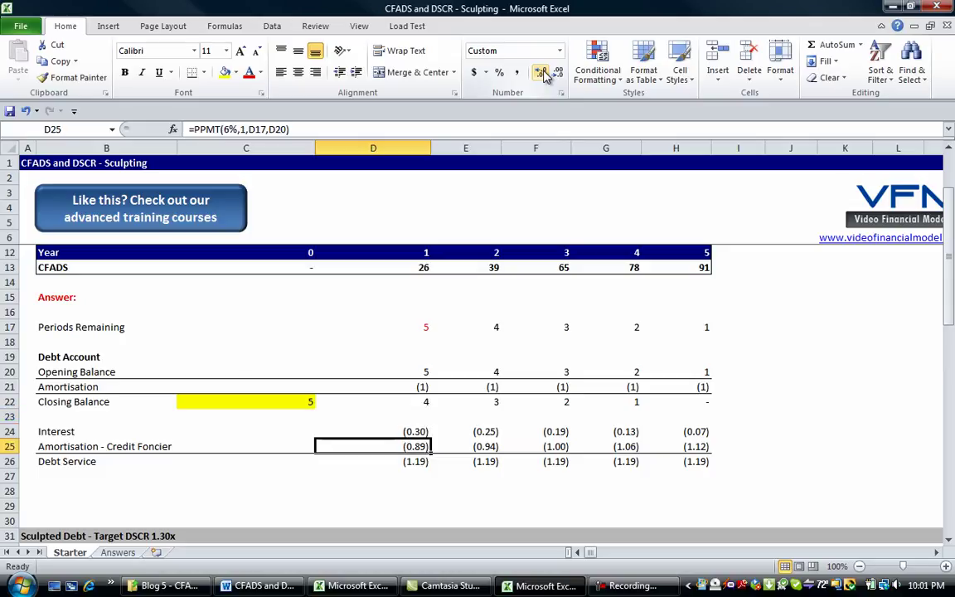
key(ctrl+c)
key(Up)
key(Up)
key(Up)
key(Up)
key(shift+Right)
key(shift+Right)
key(shift+Right)
key(shift+Right)
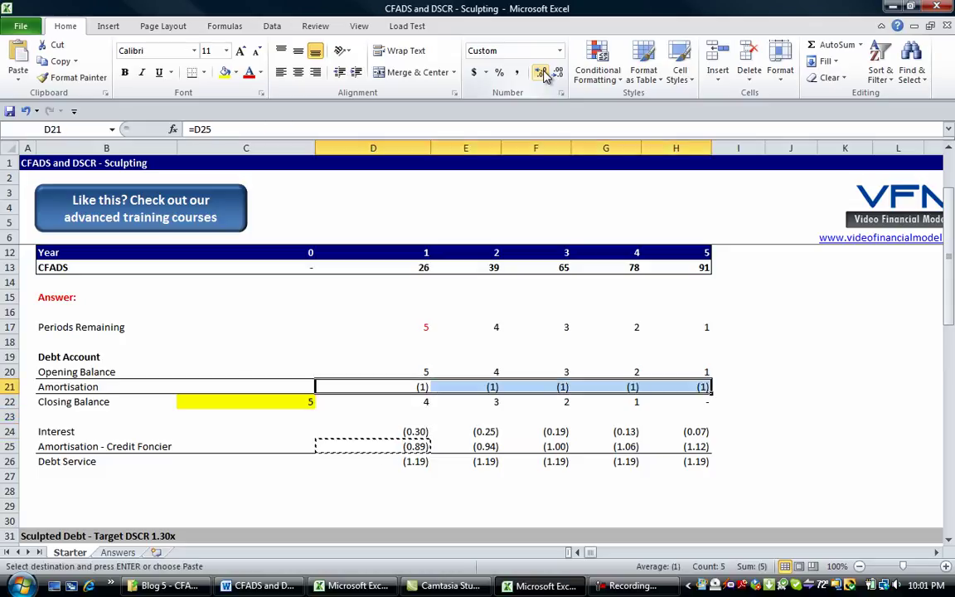
key(ctrl+alt+v)
key(v)
key(Return)
key(Escape)
key(Left)
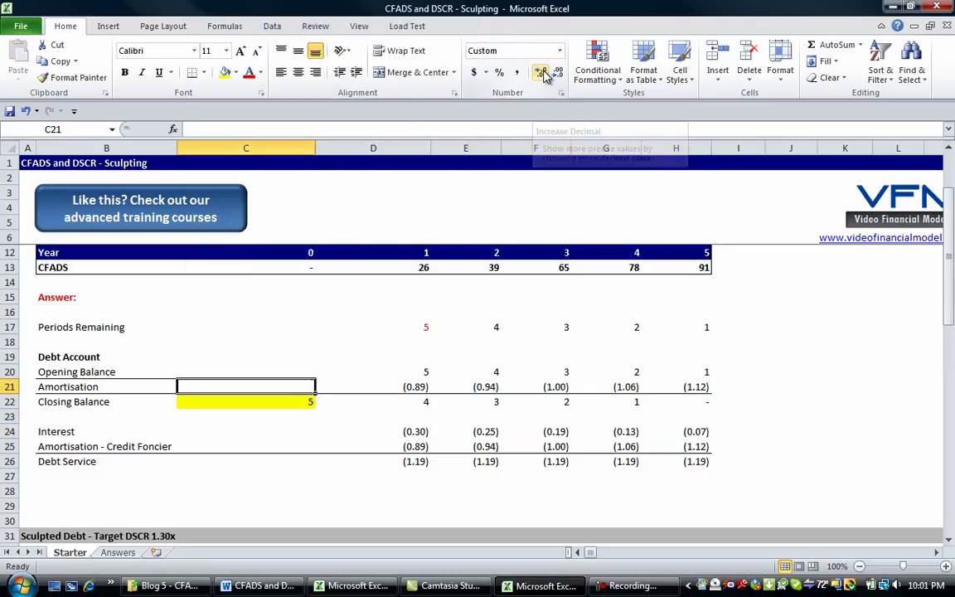
key(Down)
key(Up)
key(Right)
key(shift+Right)
key(shift+Right)
key(shift+Right)
key(shift+Right)
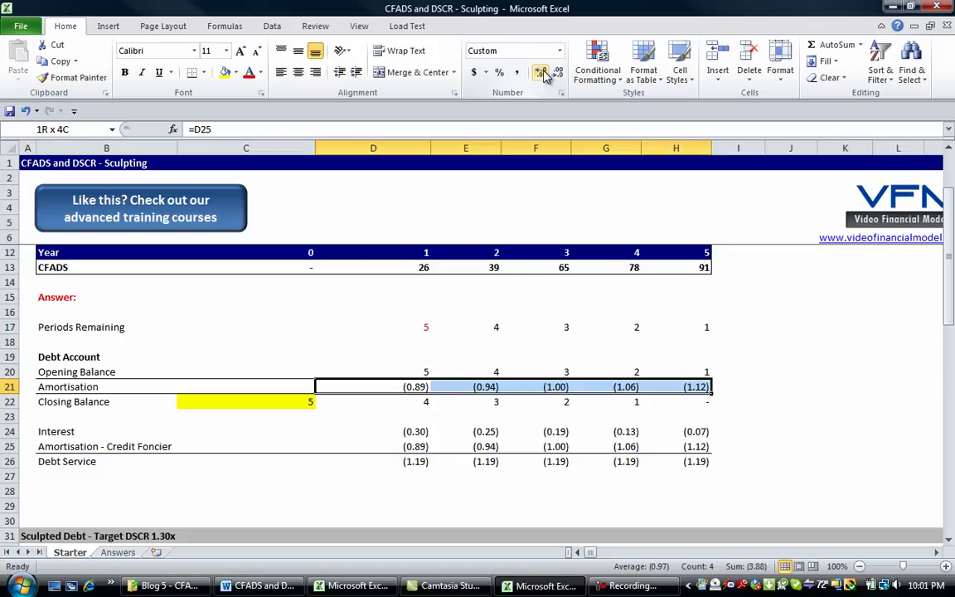
key(Left)
key(Left)
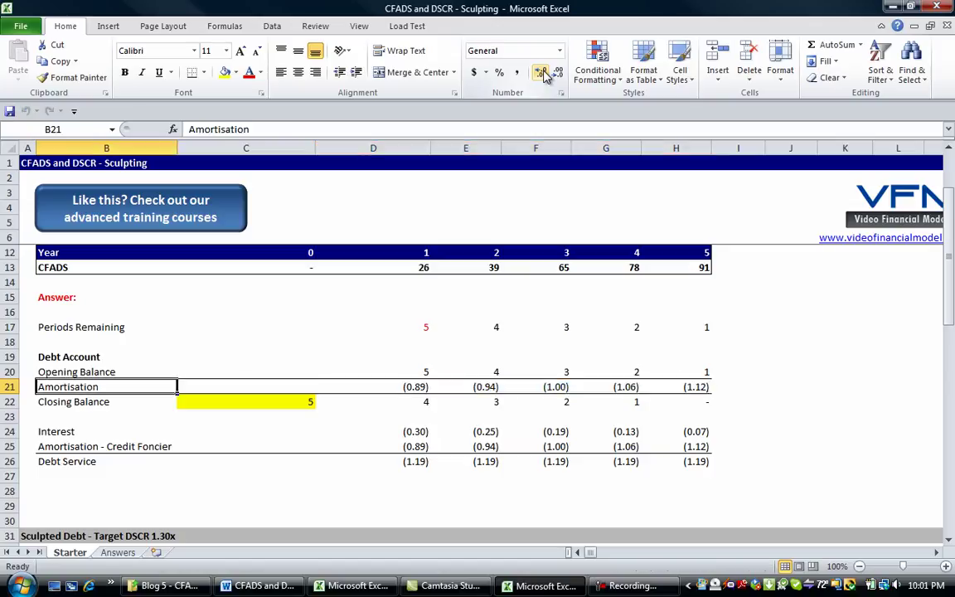
Step: Enter the row label "Excess Cash After Debt Service" in B28
key(Down)
key(Down)
key(Down)
key(Down)
key(Down)
key(Down)
key(Down)
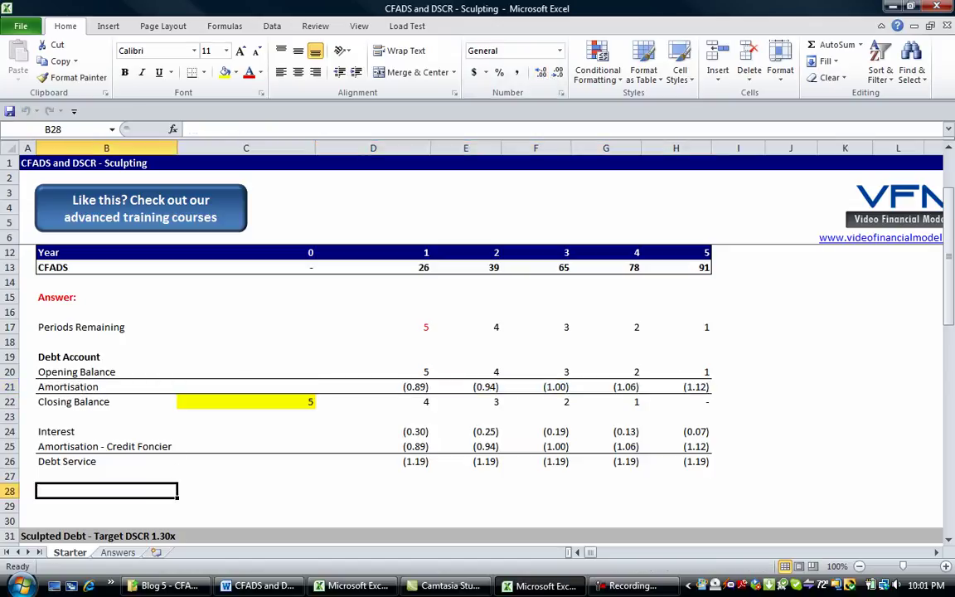
key(F10)
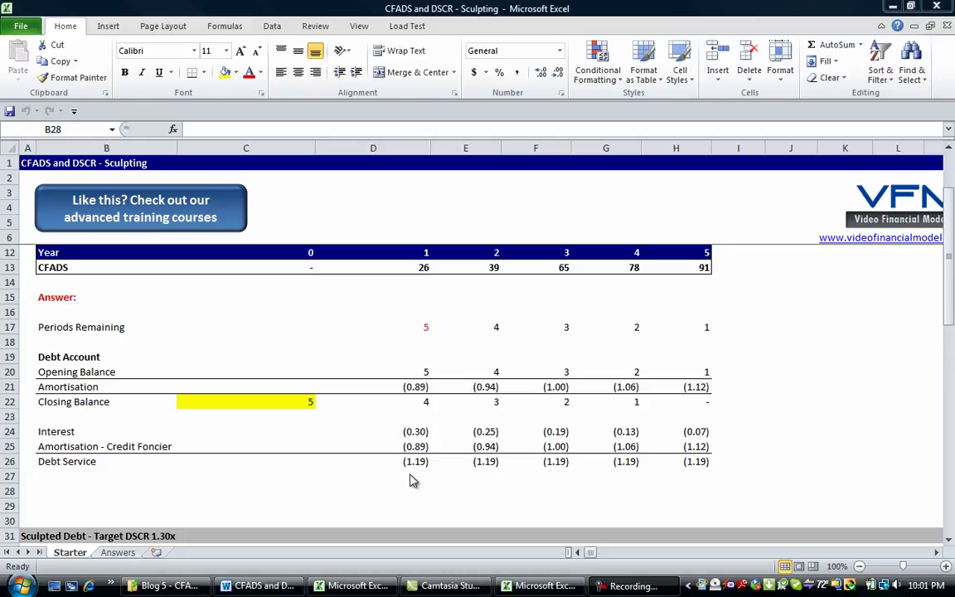
text(Exce)
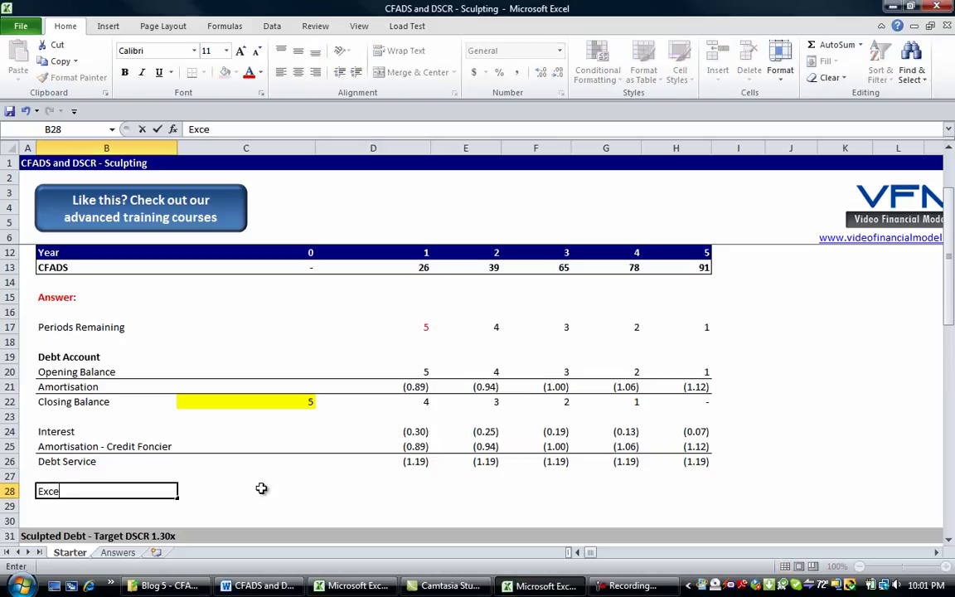
text(ss Cash After D)
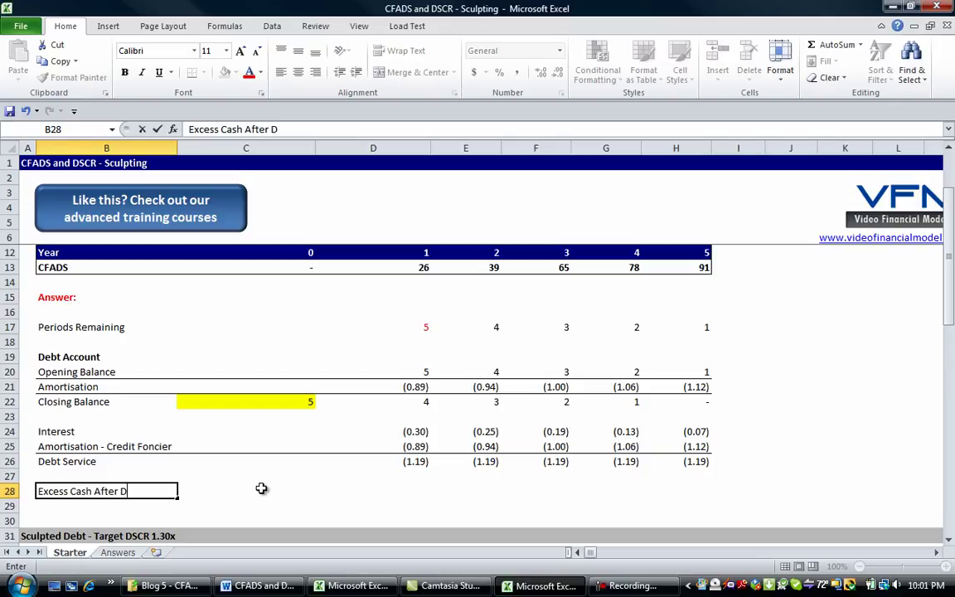
text(ebt Service)
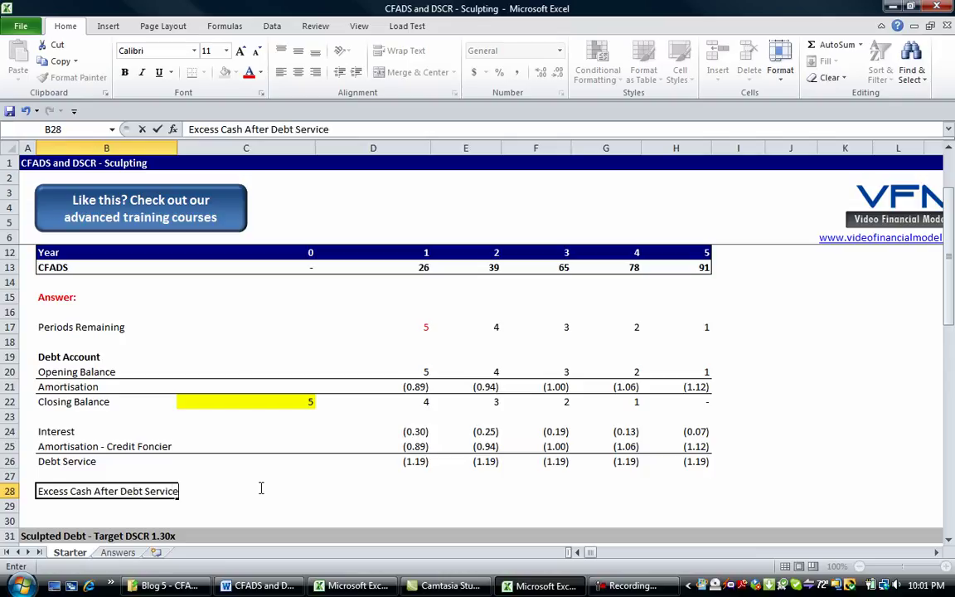
key(ctrl+Return)
Step: Format the Excess Cash After Debt Service row B28:H28 with bold text, a grey fill and an outline border
key(shift+Right)
key(shift+Right)
key(shift+Right)
key(shift+Right)
key(shift+Right)
key(shift+Right)
key(shift+Right)
key(shift+Right)
key(shift+Right)
key(shift+Left)
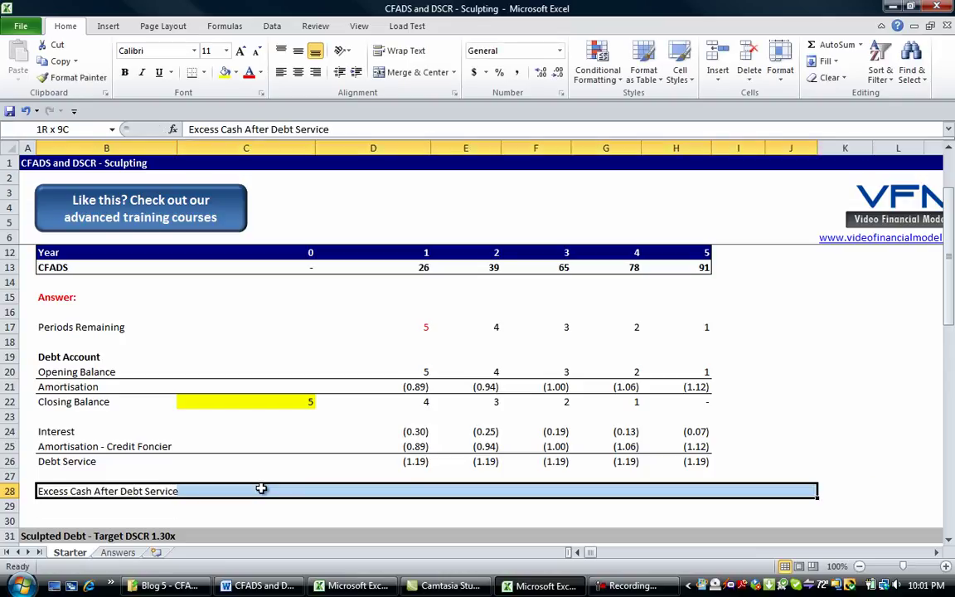
key(shift+Left)
key(shift+Left)
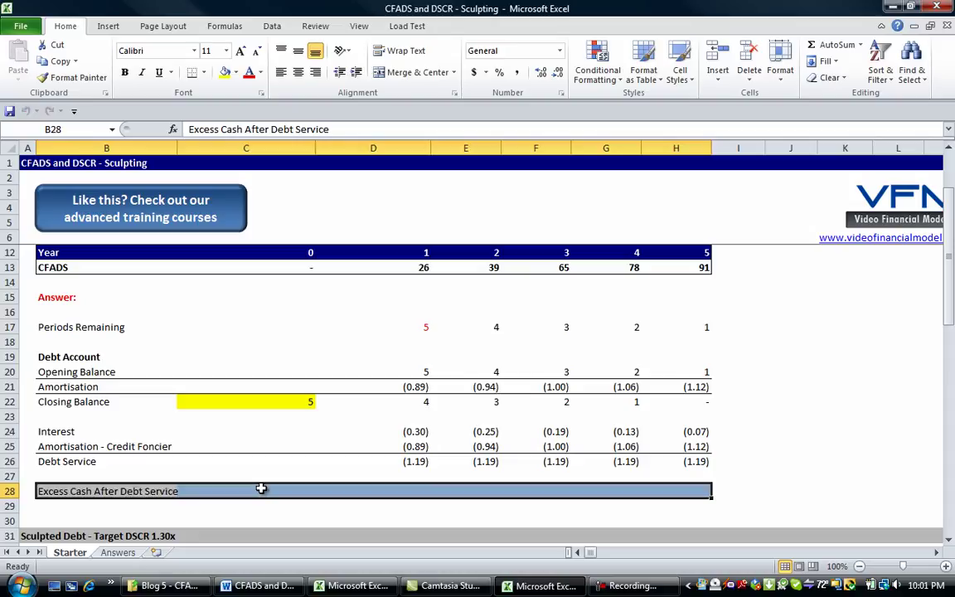
key(ctrl+b)
key(Right)
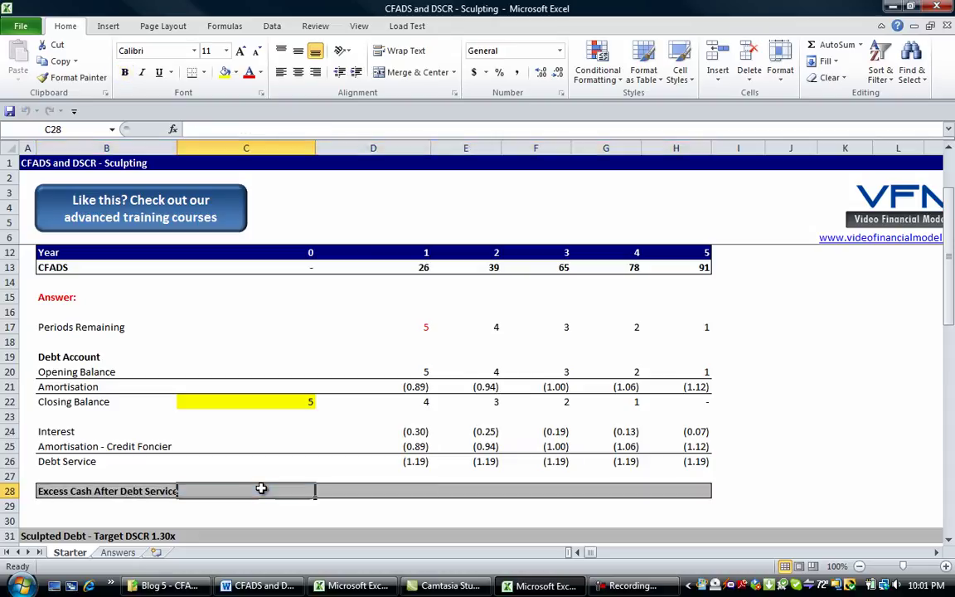
Step: Calculate year 1 excess cash in D28 from CFADS and debt service with =SUM(D13,D26)
key(Right)
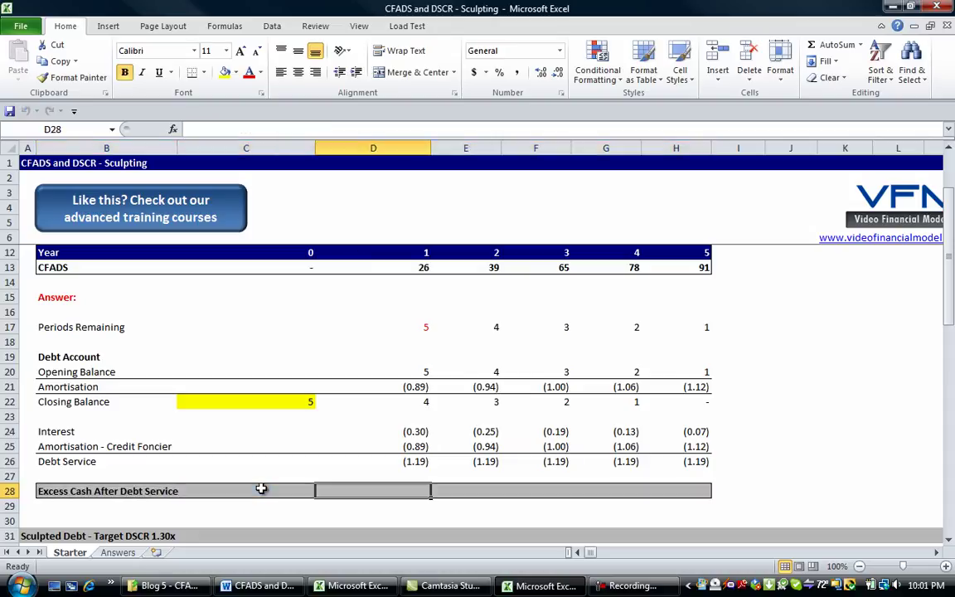
text(=)
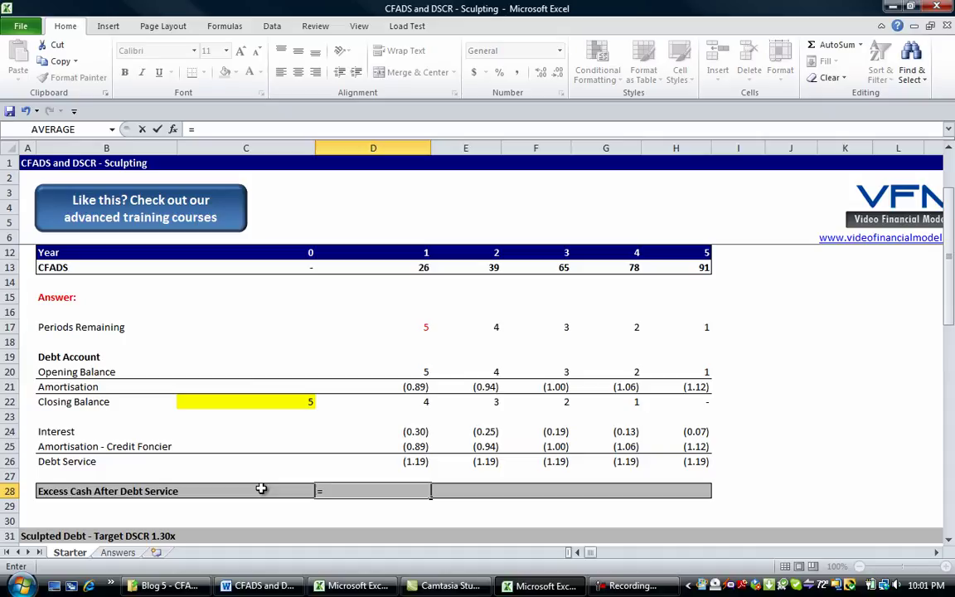
text(sum()
key(Up)
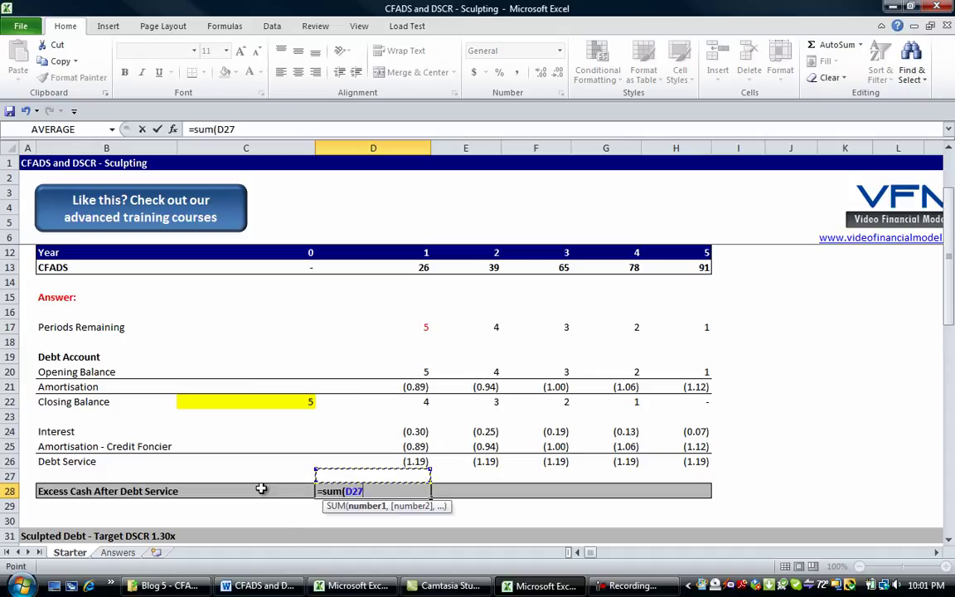
key(Up)
key(Up)
key(Up)
key(Up)
key(Up)
key(Up)
key(Up)
key(Up)
key(Up)
key(Up)
key(Up)
key(Up)
key(Up)
key(Up)
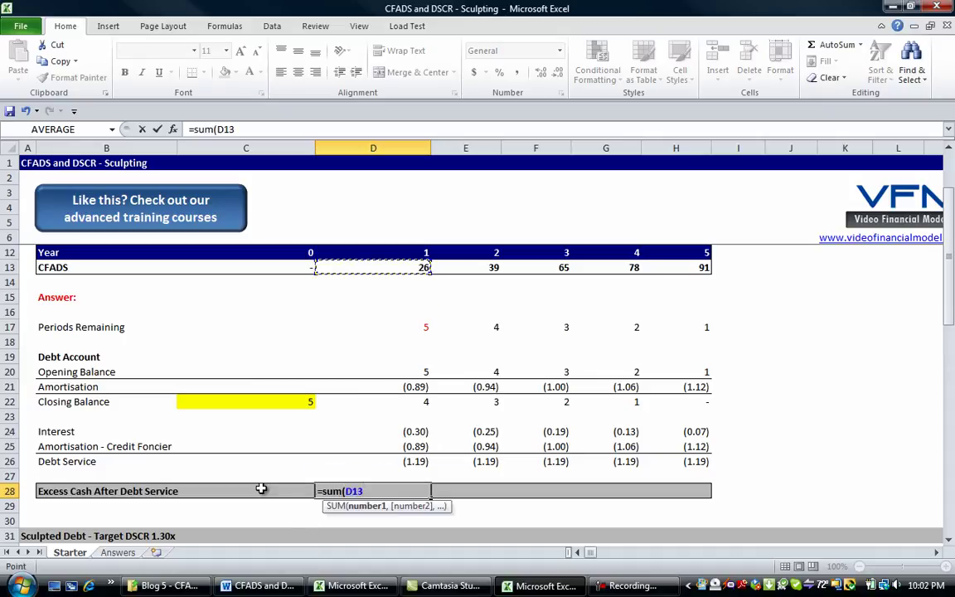
text(,)
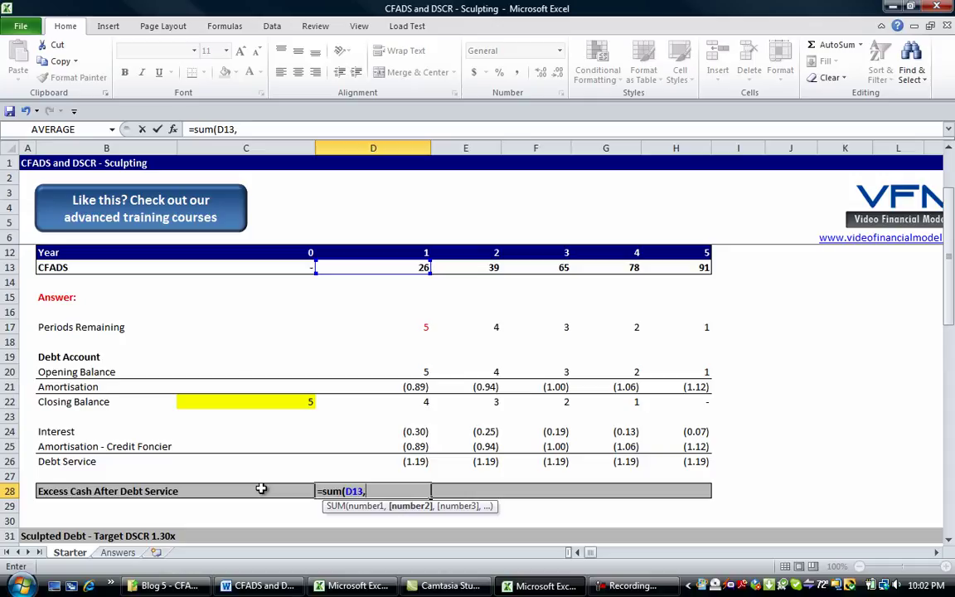
key(Up)
key(Up)
key(Up)
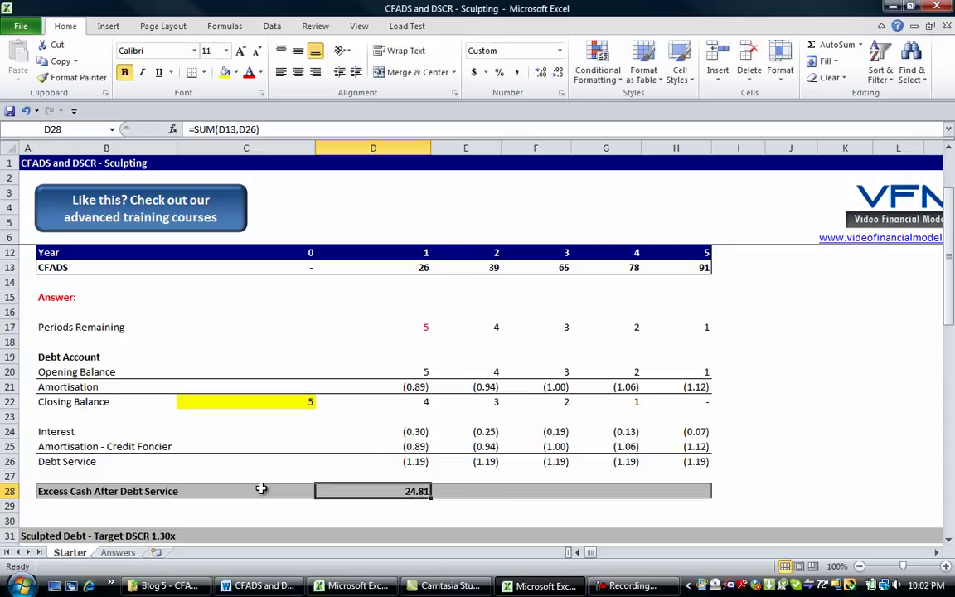
Step: Copy the excess cash formula from D28 across to years 2 to 5 in E28:H28
key(ctrl+c)
key(Right)
key(shift+Right)
key(shift+Right)
key(shift+Right)
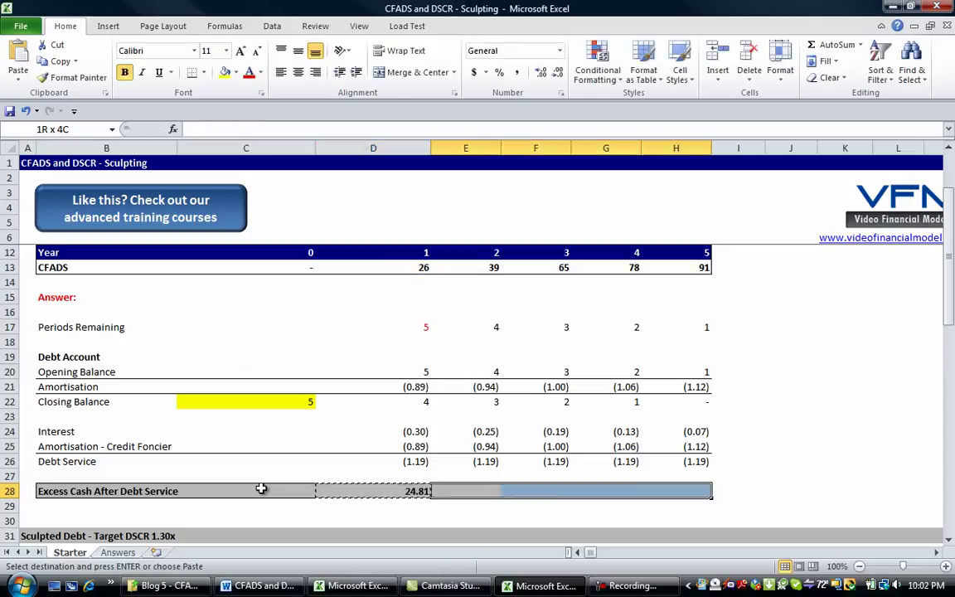
key(ctrl+v)
key(Left)
key(Right)
key(Right)
key(Right)
key(Right)
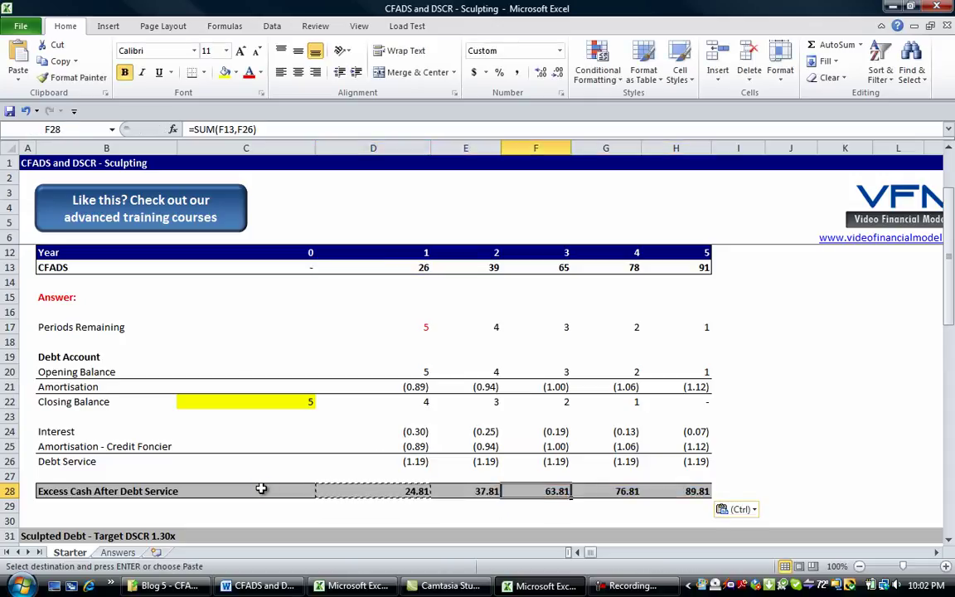
Step: Reapply the grey outlined formatting to the completed excess cash row B28:H28
key(shift+Left)
key(shift+Left)
key(shift+Left)
key(shift+Left)
key(shift+Left)
key(shift+Left)
key(Escape)
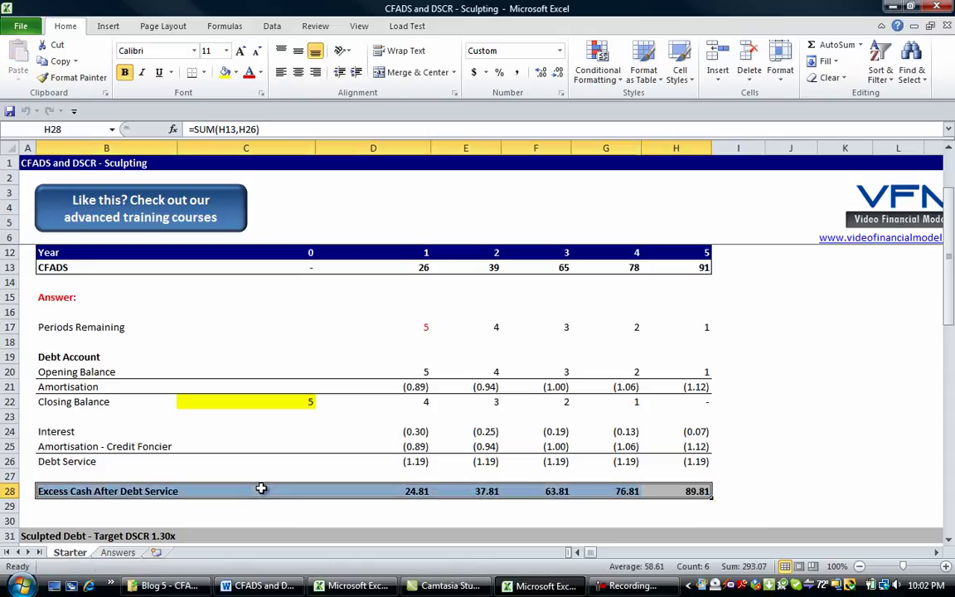
Step: Delete the spare blank row 29 above the Sculpted Debt section
key(Down)
key(shift+space)
key(ctrl+minus)
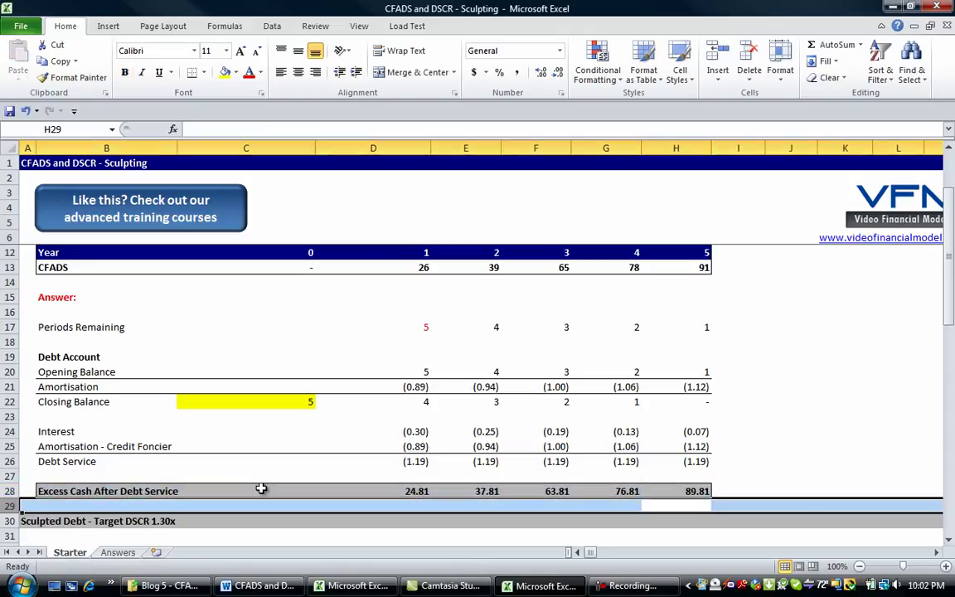
Step: Review the excess cash after debt service in row 28 for each of years 1 to 5
key(Up)
key(Up)
key(Left)
key(Left)
key(Left)
key(Left)
key(Down)
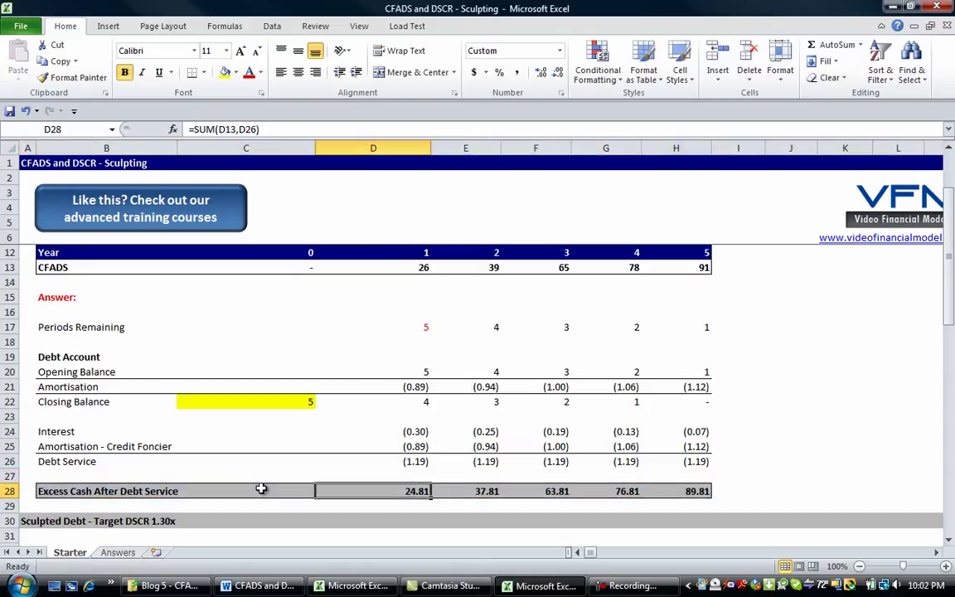
key(Right)
key(Right)
key(Right)
key(Right)
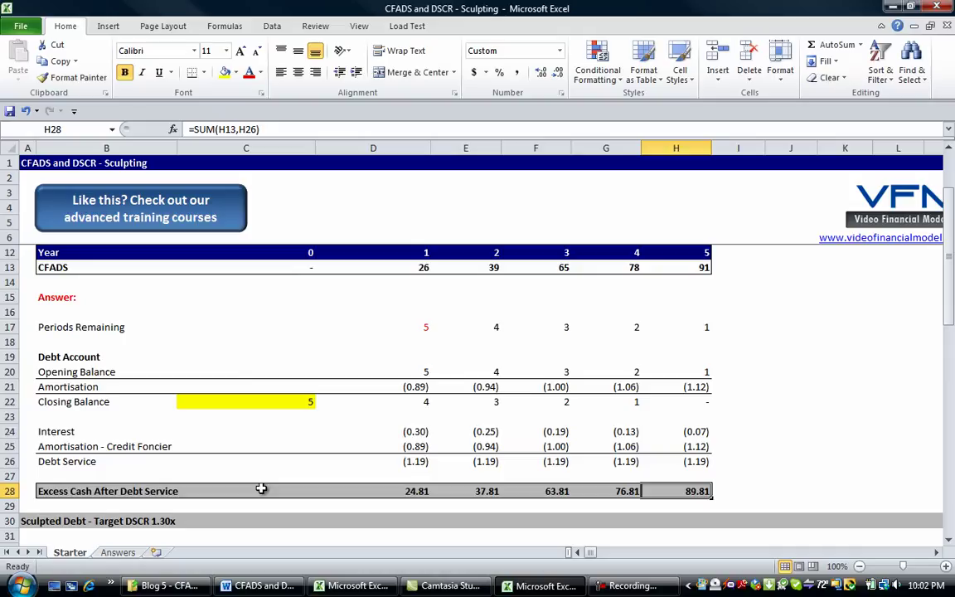
key(Left)
key(Left)
key(Left)
key(Left)
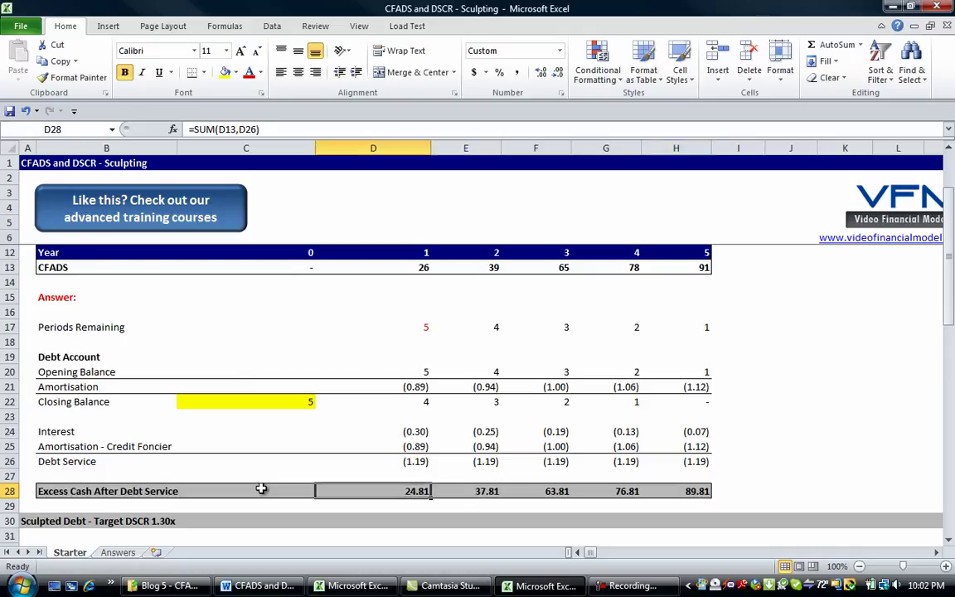
key(Right)
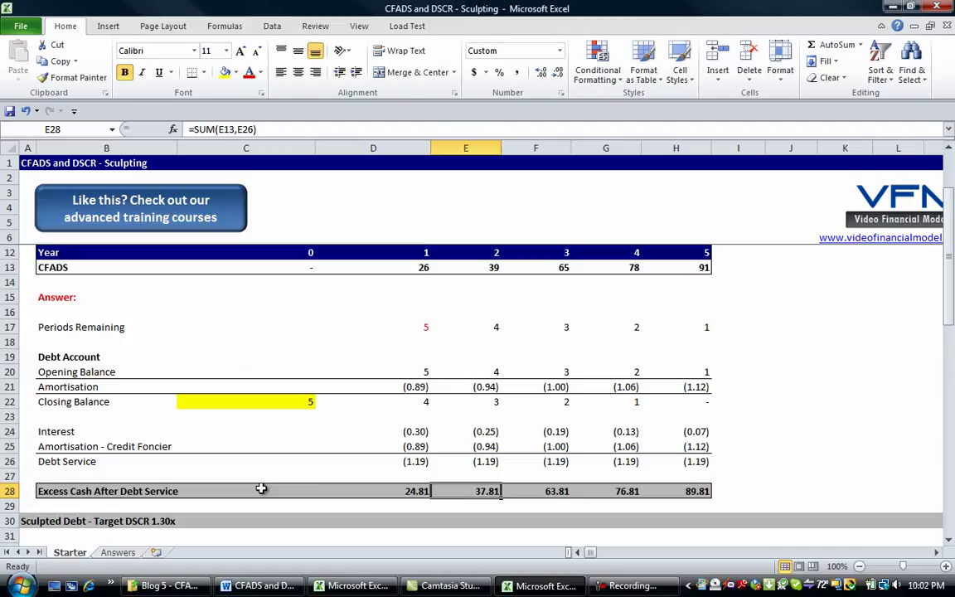
key(Left)
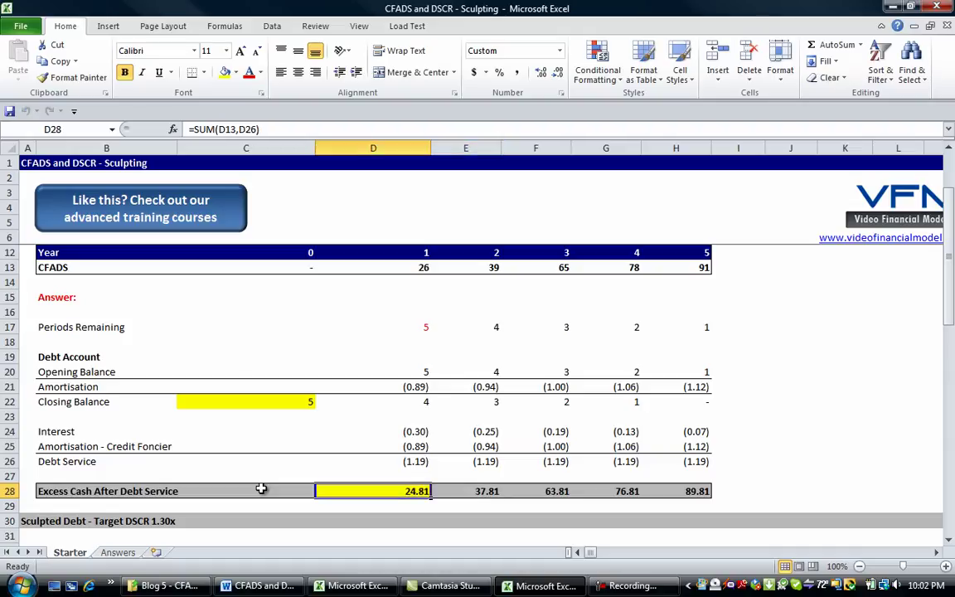
Step: Try a debt amount of 10 in the year 0 closing balance, C22, and check the year 1 excess cash
key(Left)
key(Up)
key(Up)
key(Up)
key(Up)
key(Up)
key(Up)
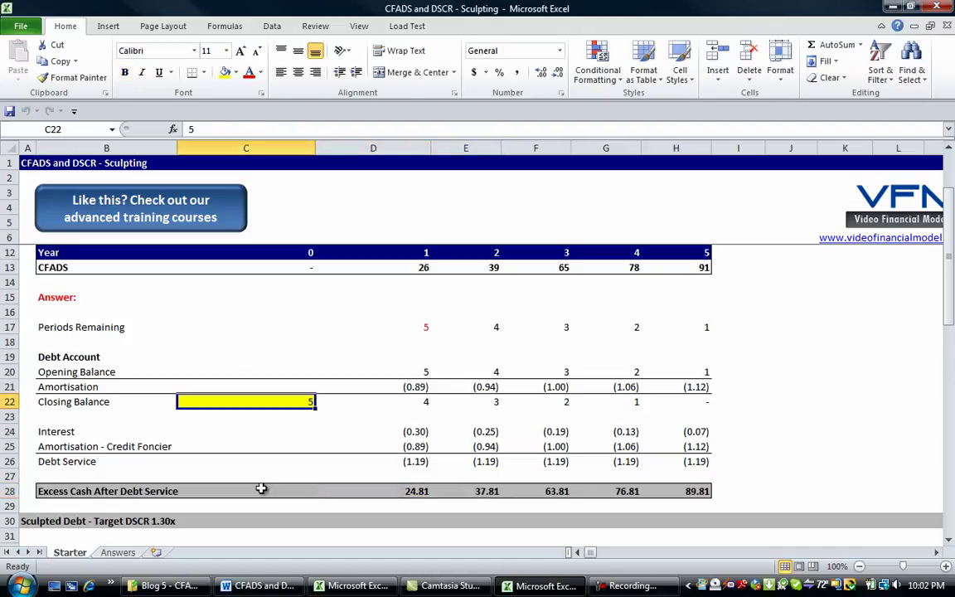
text(10)
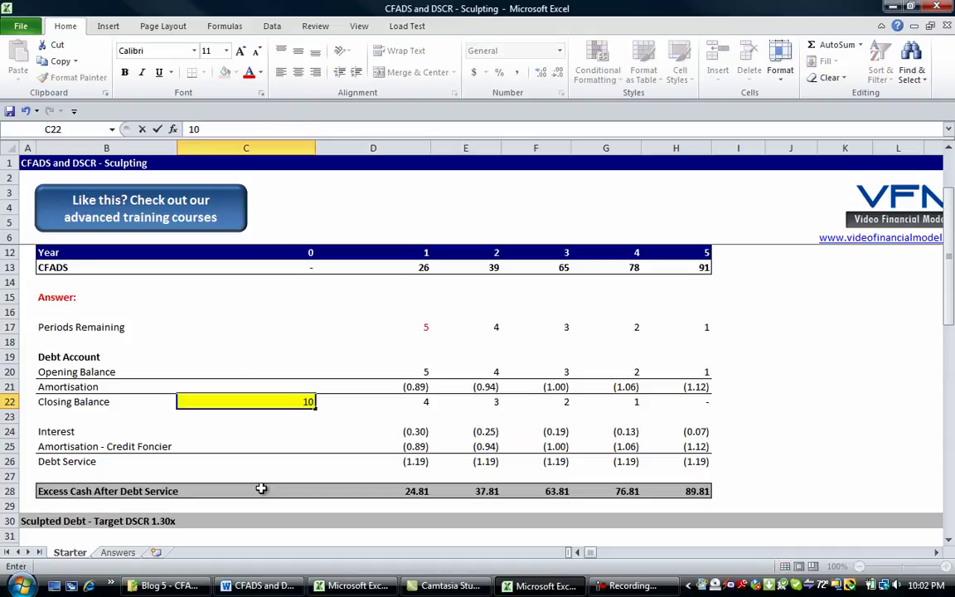
key(Return)
key(Down)
key(Down)
key(Down)
key(Down)
key(Down)
key(Right)
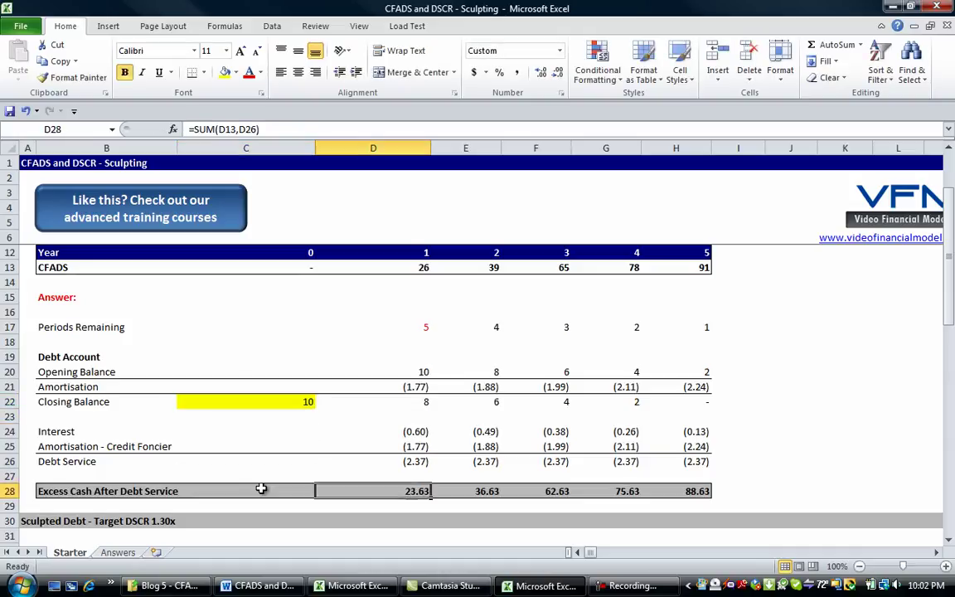
Step: Set the year 0 closing balance in C22 to 100
key(Left)
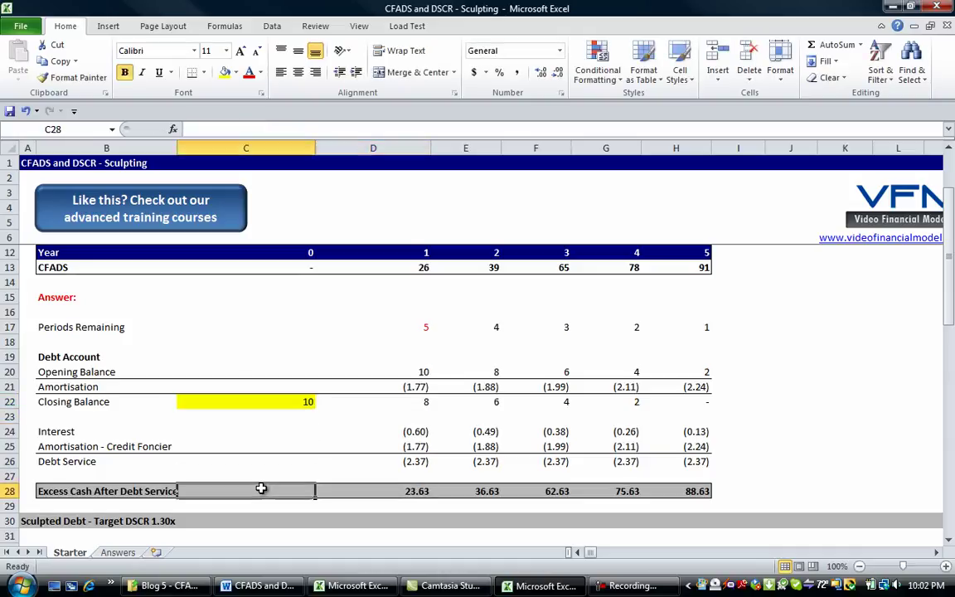
key(Up)
key(Up)
key(Up)
key(Up)
key(Up)
key(Up)
text(1000)
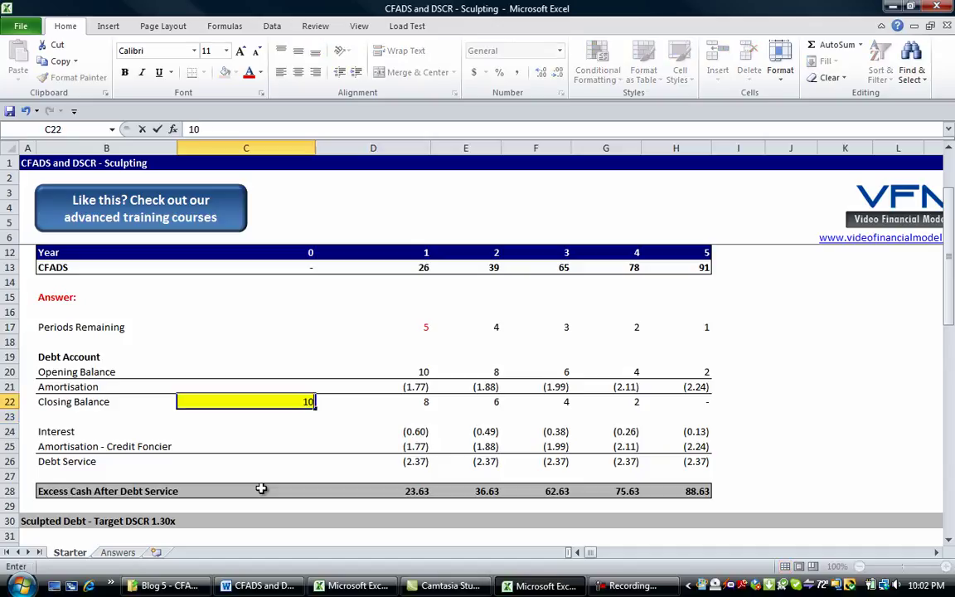
key(BackSpace)
key(Return)
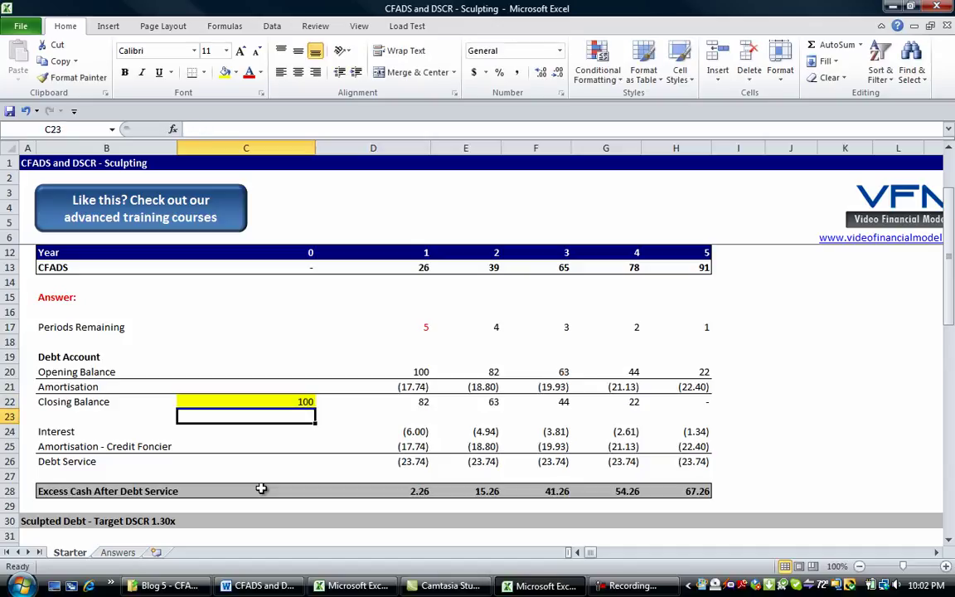
Step: Examine the excess cash in row 28 with the debt amount of 100, focusing on year 1
key(Right)
key(Down)
key(Down)
key(Down)
key(Down)
key(Down)
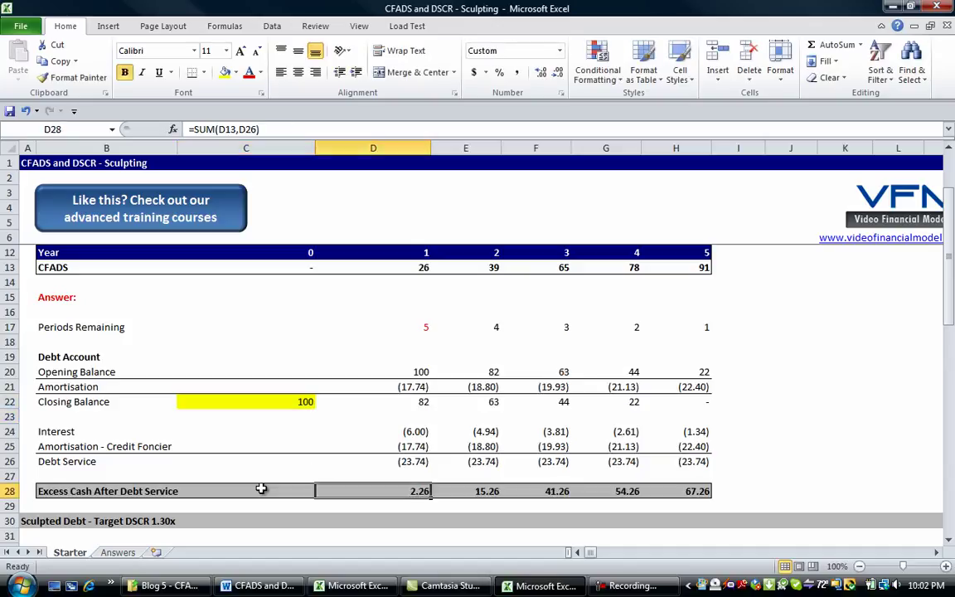
key(Right)
key(Right)
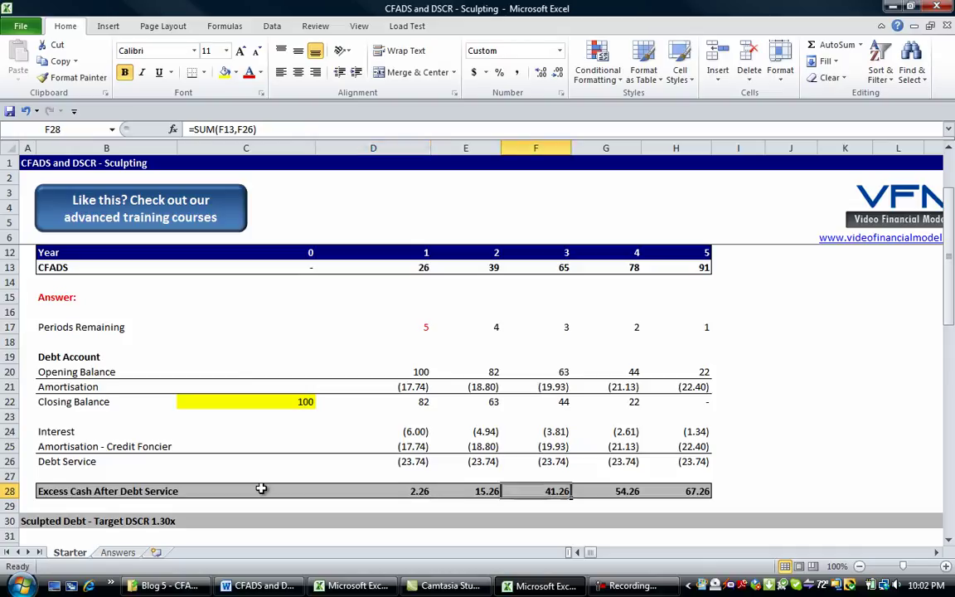
key(Left)
key(Left)
key(Left)
key(Right)
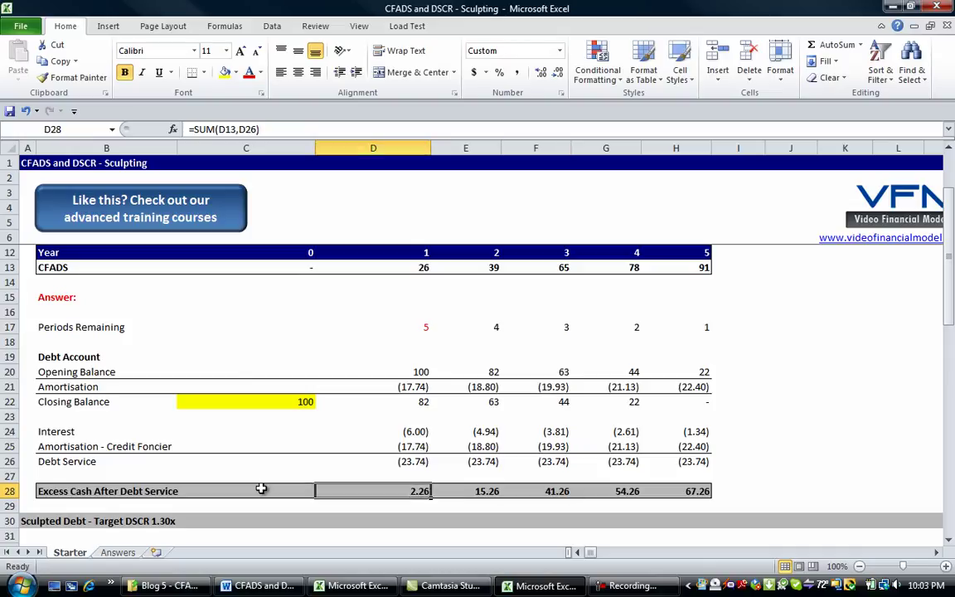
key(alt)
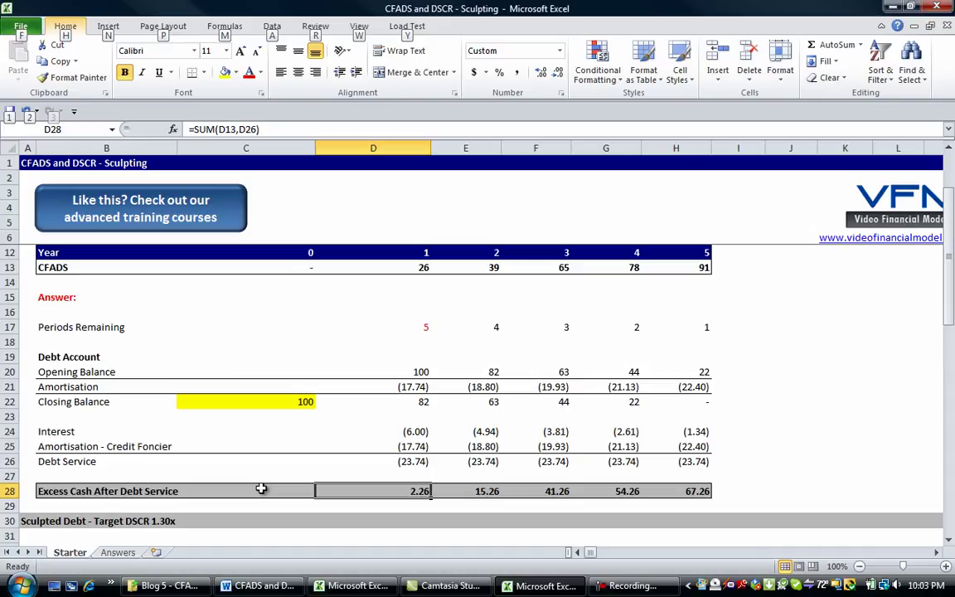
key(Escape)
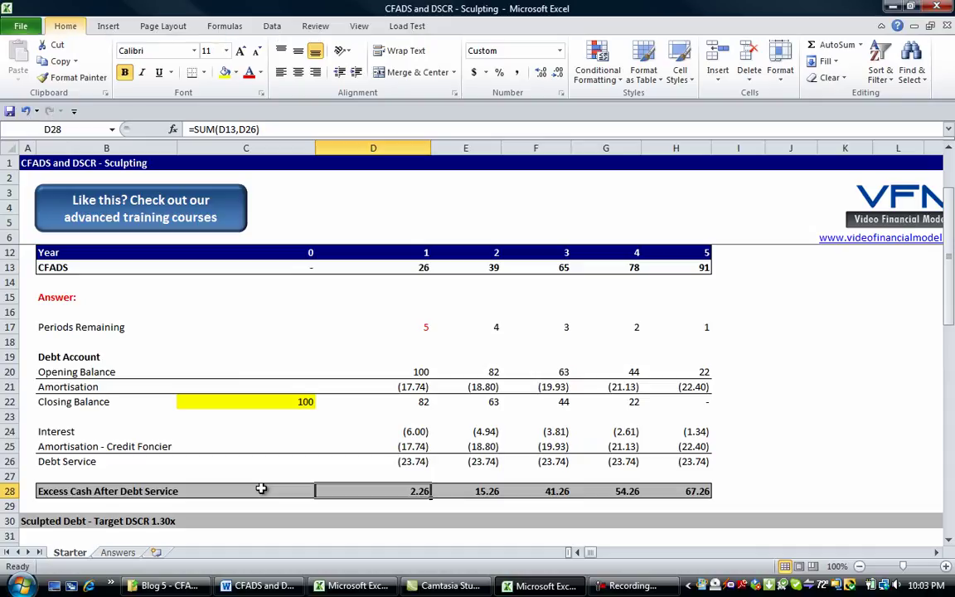
key(alt)
key(m)
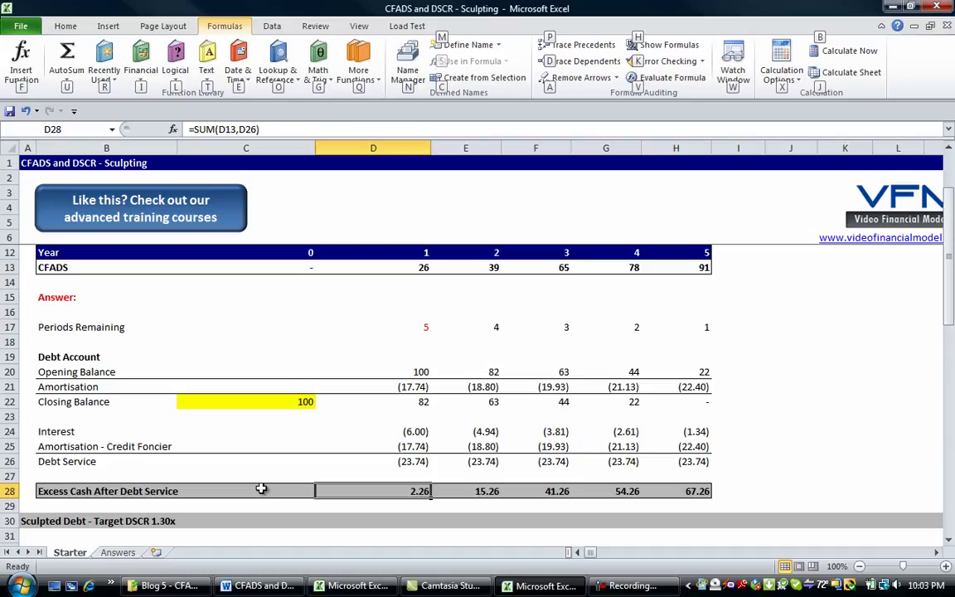
key(Escape)
key(Escape)
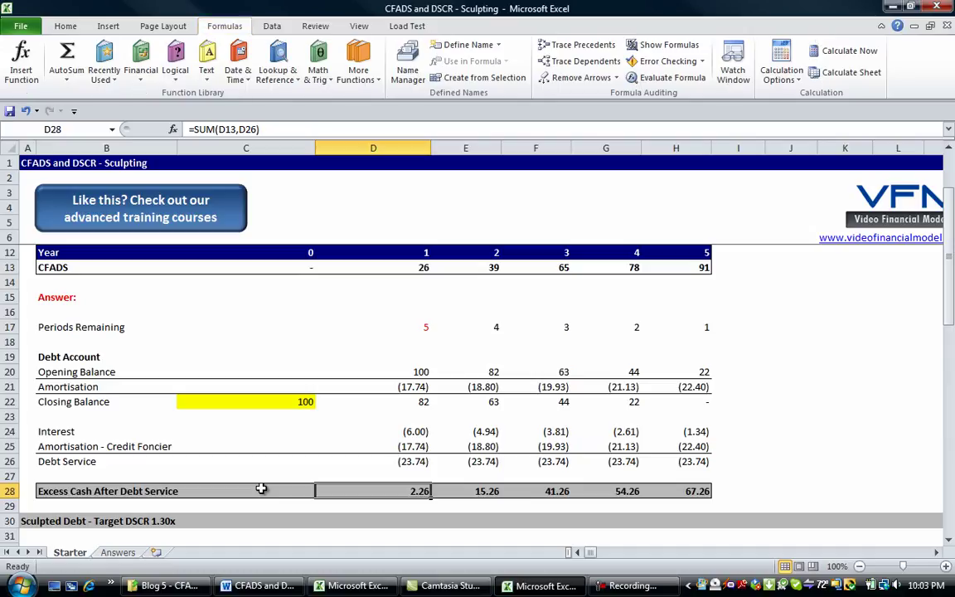
Step: Goal seek the year 1 excess cash in D28 to 0 by changing the year 0 closing balance in C22
key(alt)
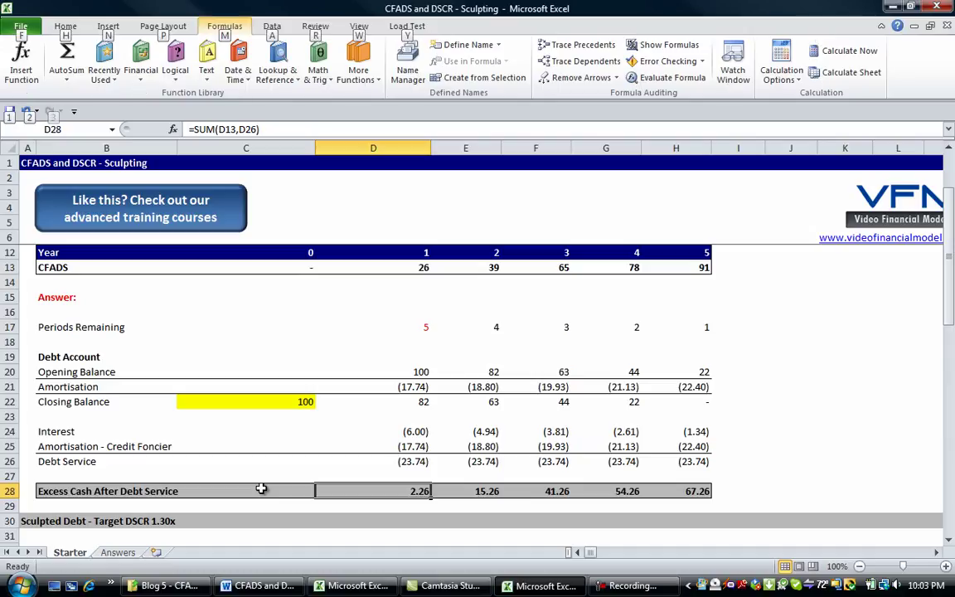
key(a)
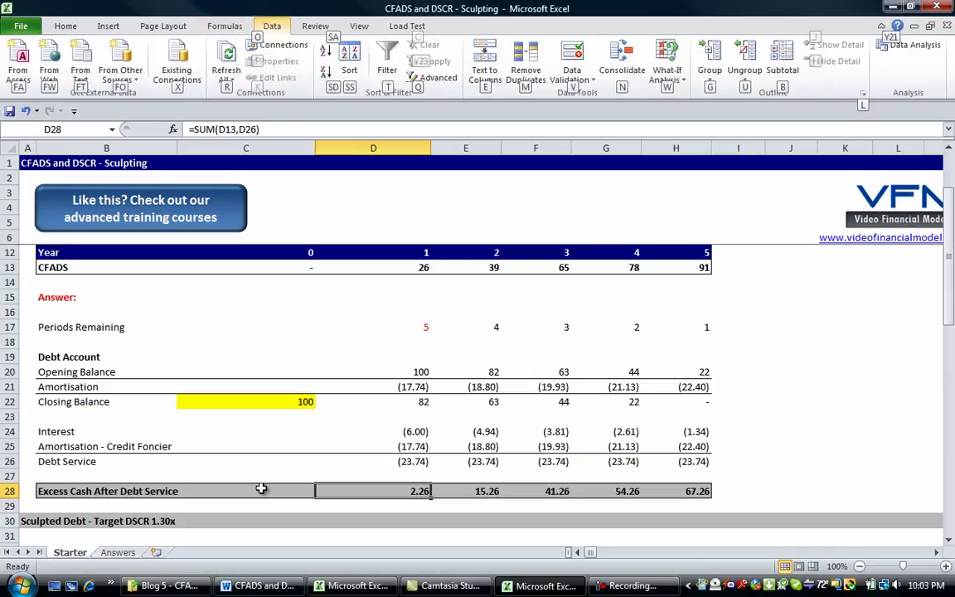
key(w)
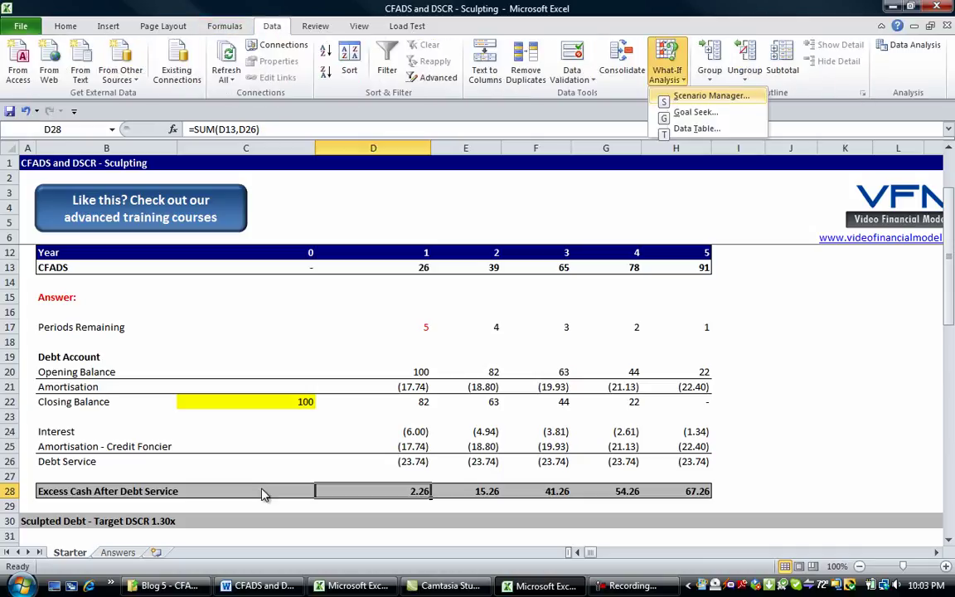
key(g)
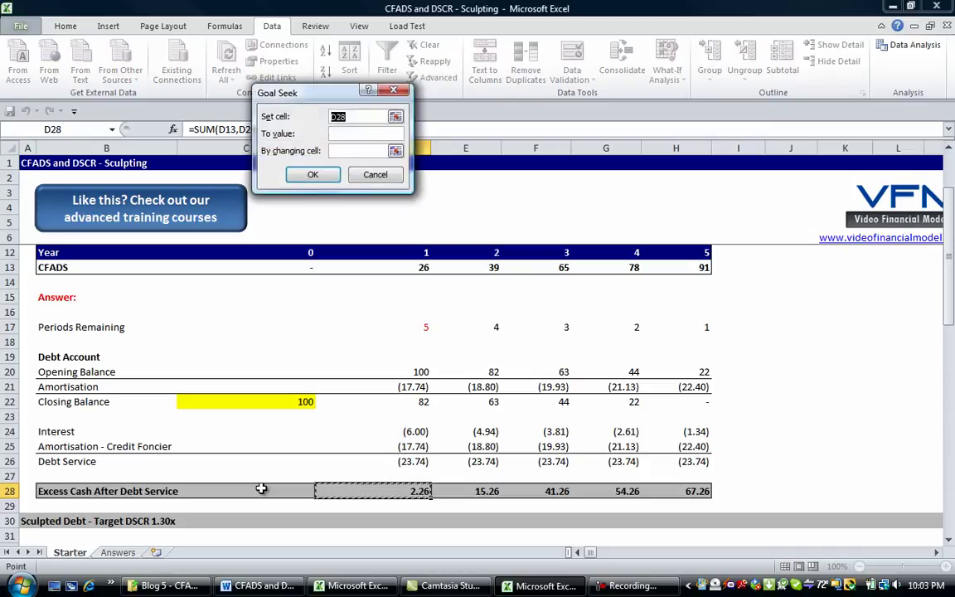
key(Tab)
text(0)
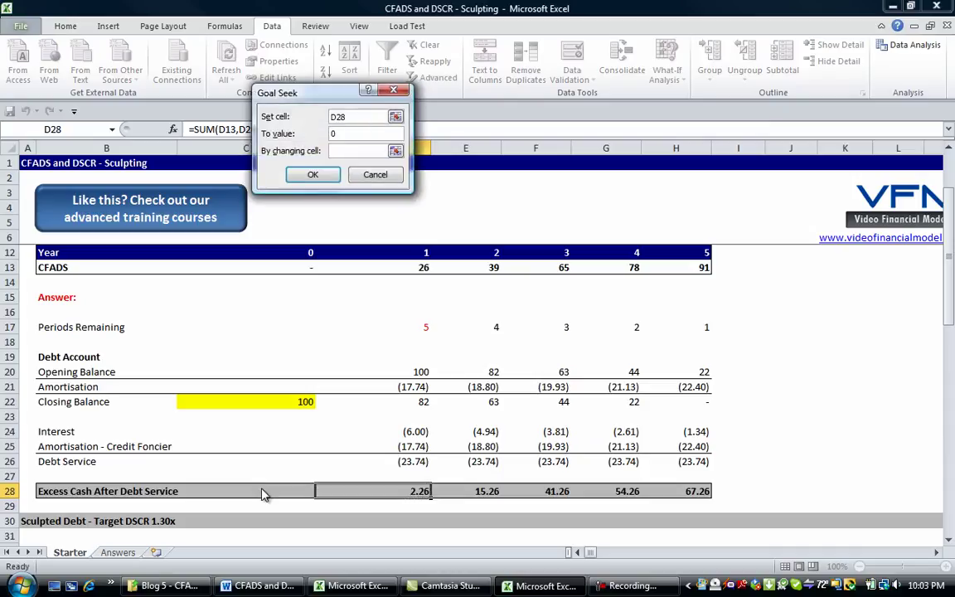
key(Tab)
key(Left)
key(Up)
key(Up)
key(Up)
key(Up)
key(Up)
key(Up)
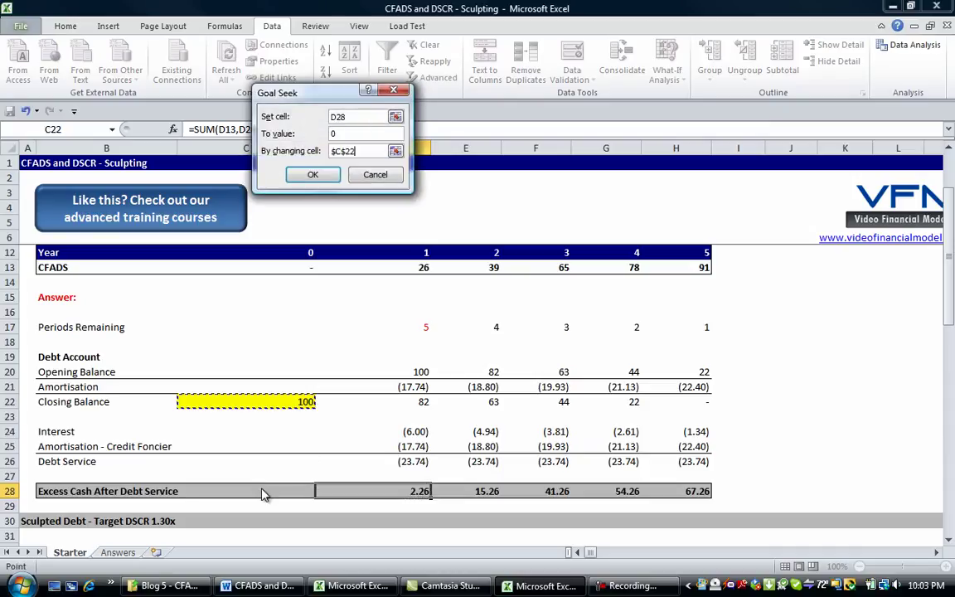
key(Return)
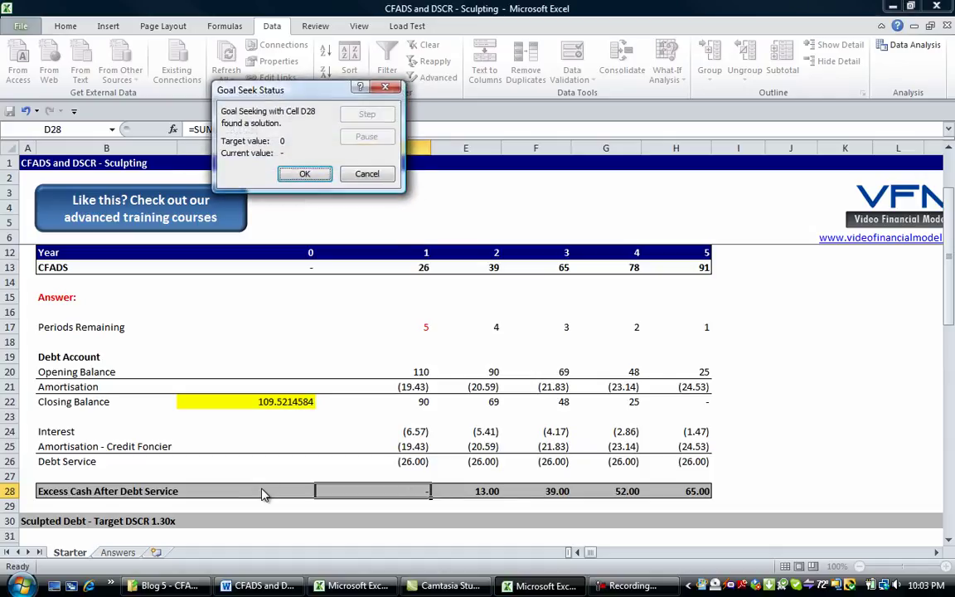
key(Return)
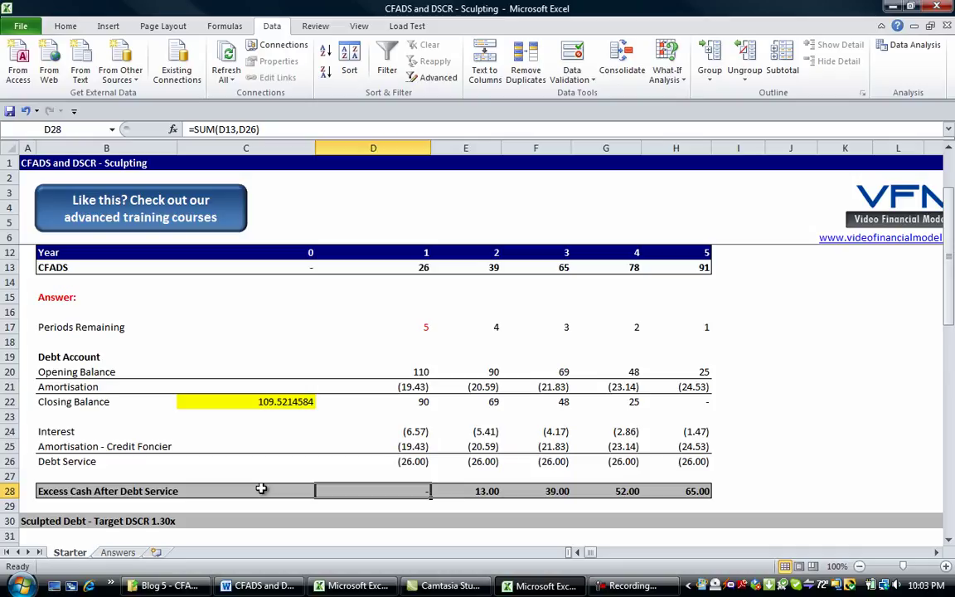
Step: Read the sculpted debt question in rows 32 and 33 and its CFADS table
key(Right)
key(Left)
key(Down)
key(Down)
key(Up)
key(Up)
key(Down)
key(Down)
key(Down)
key(Down)
key(Down)
key(Down)
key(Down)
key(Down)
key(Down)
key(Down)
key(Down)
key(Down)
key(Down)
key(Down)
key(Down)
key(Down)
key(Down)
key(Down)
key(Down)
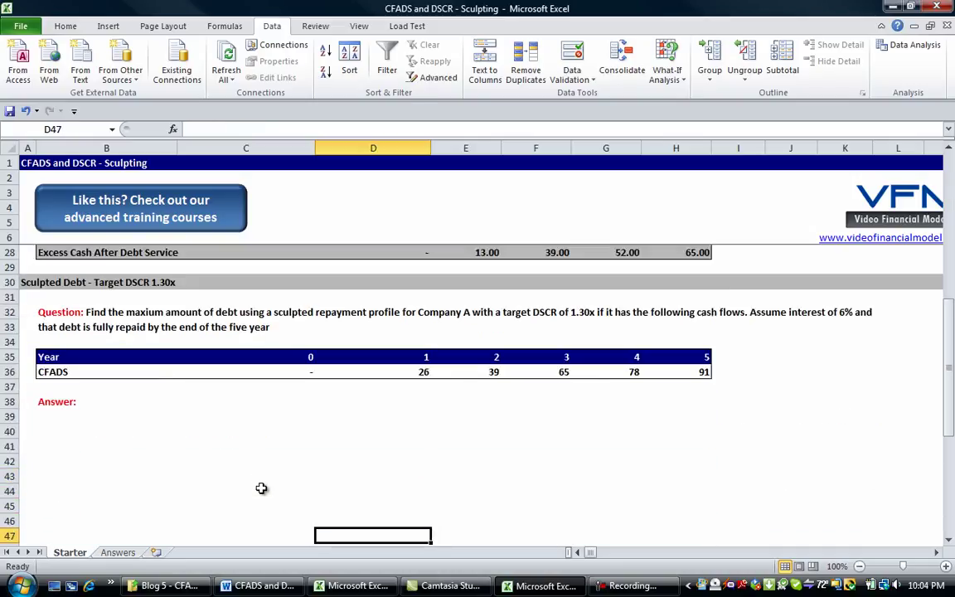
key(Up)
key(Up)
key(Up)
key(Left)
key(Up)
key(Up)
key(Left)
key(Up)
key(Up)
key(Up)
key(Up)
key(Up)
key(Up)
key(Up)
key(Up)
key(Up)
key(Up)
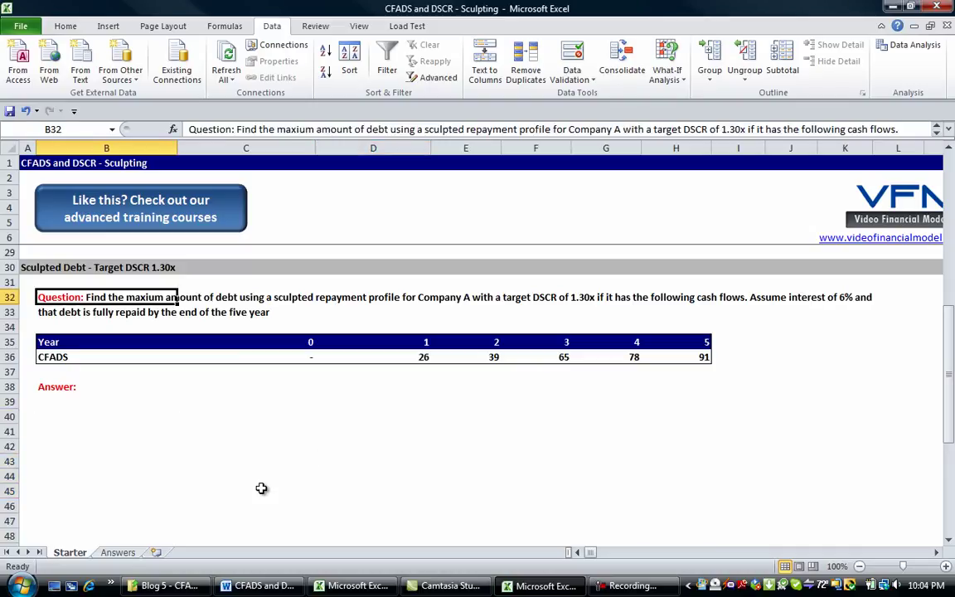
key(Down)
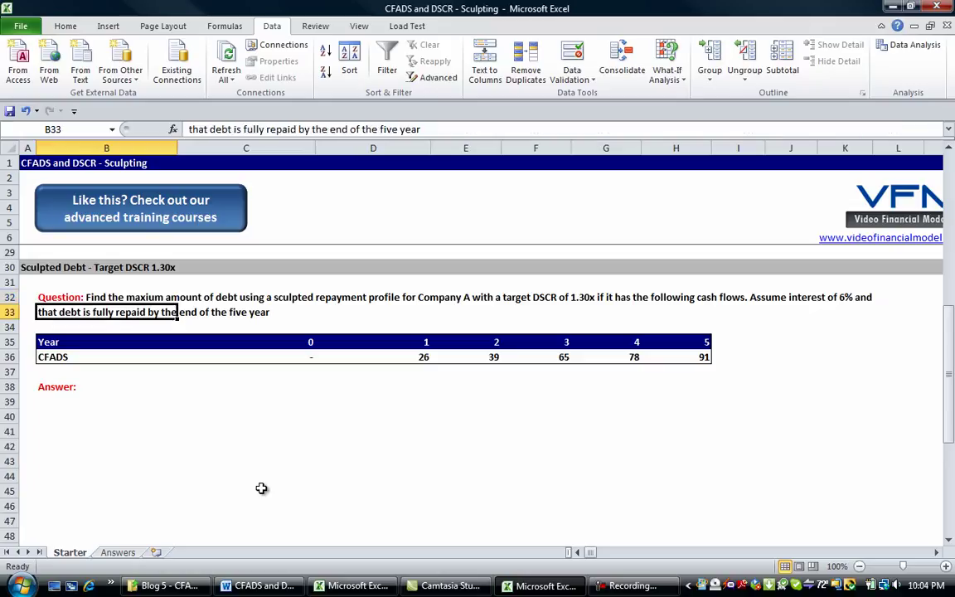
Step: Review the credit foncier question in row 9 and the debt account layout beneath it for comparison
key(Up)
key(Up)
key(Up)
key(Up)
key(Up)
key(Up)
key(Up)
key(Up)
key(Up)
key(Up)
key(Up)
key(Up)
key(Up)
key(Up)
key(Up)
key(Up)
key(Up)
key(Up)
key(Up)
key(Up)
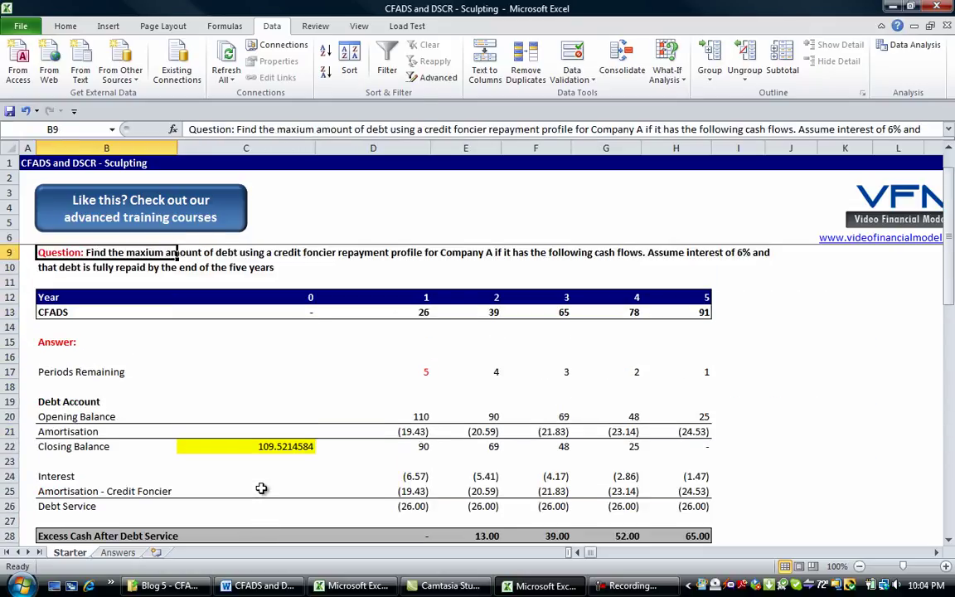
key(Down)
key(Down)
key(Down)
key(Down)
key(Down)
key(Down)
key(Down)
key(Down)
key(Down)
key(Down)
key(Down)
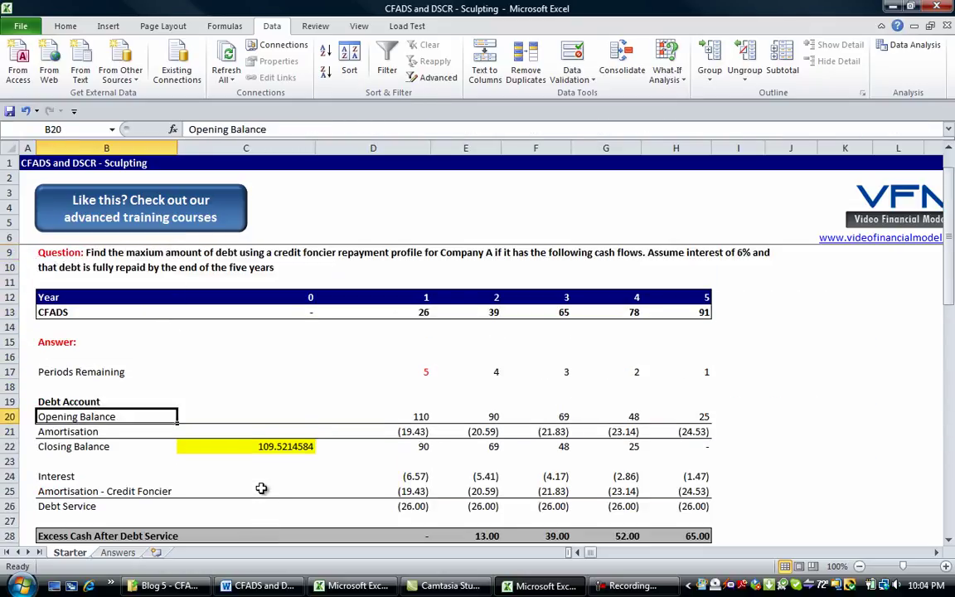
Step: Add the bold heading Debt Account in B40 under the sculpted debt answer
key(Down)
key(Down)
key(Down)
key(Down)
key(Down)
key(Down)
key(Down)
key(Down)
key(Down)
key(Down)
key(Down)
key(Down)
key(Down)
key(Down)
key(Down)
key(Down)
key(Down)
key(Down)
key(Down)
key(Down)
key(Down)
key(Up)
key(Up)
text(D)
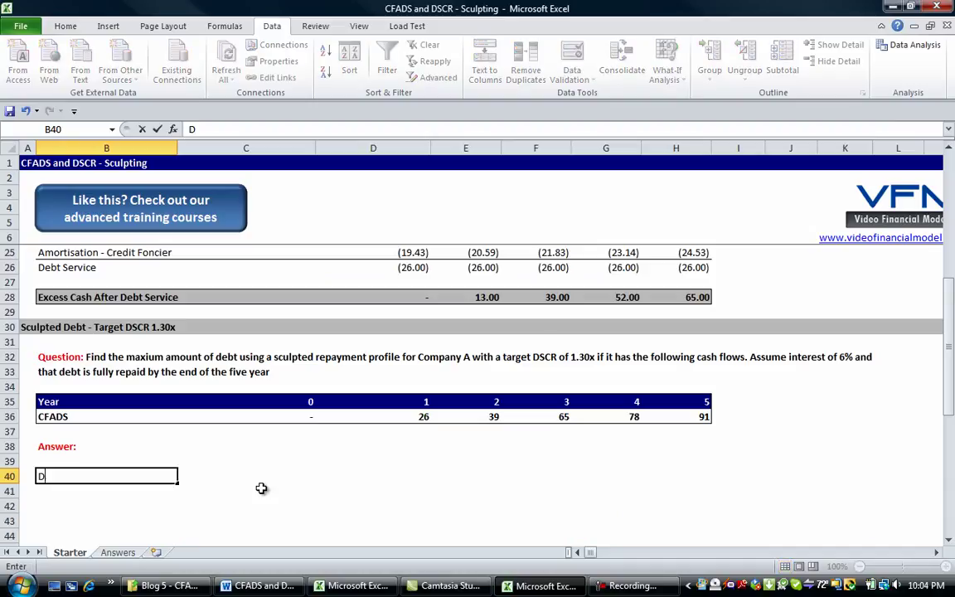
text(ebt Account)
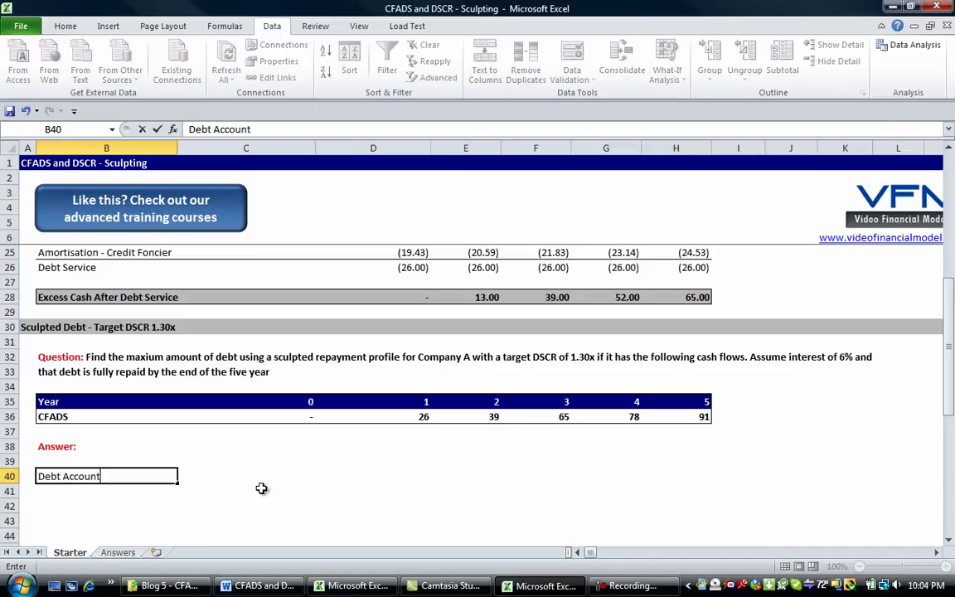
key(Return)
key(Up)
key(ctrl+b)
Step: Label the debt account rows Opening Balance in B41, Amortisation in B42 and Closing Balance in B43
key(Down)
text(Op)
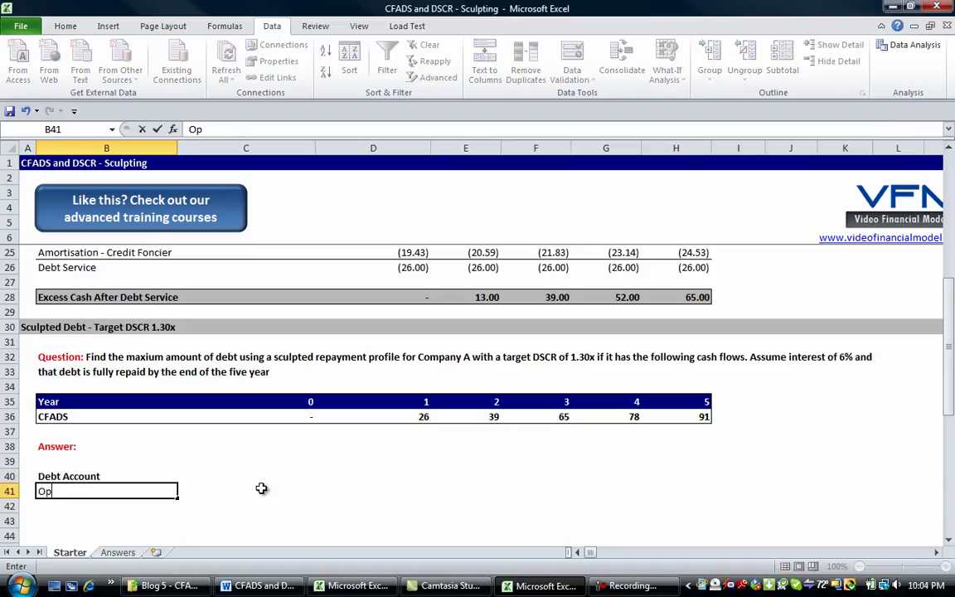
text(ening Balanc)
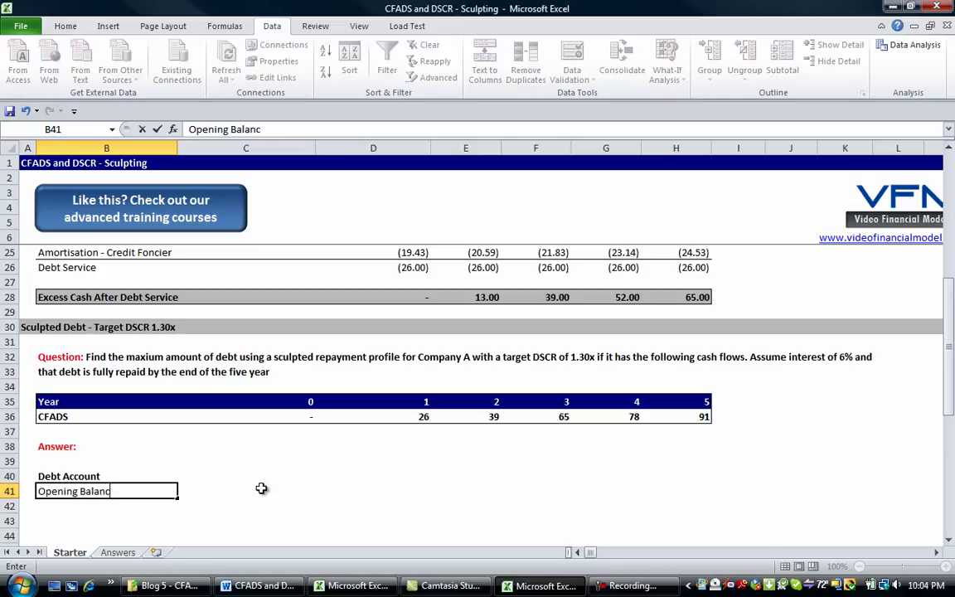
text(e)
key(Return)
key(Return)
text(Cl)
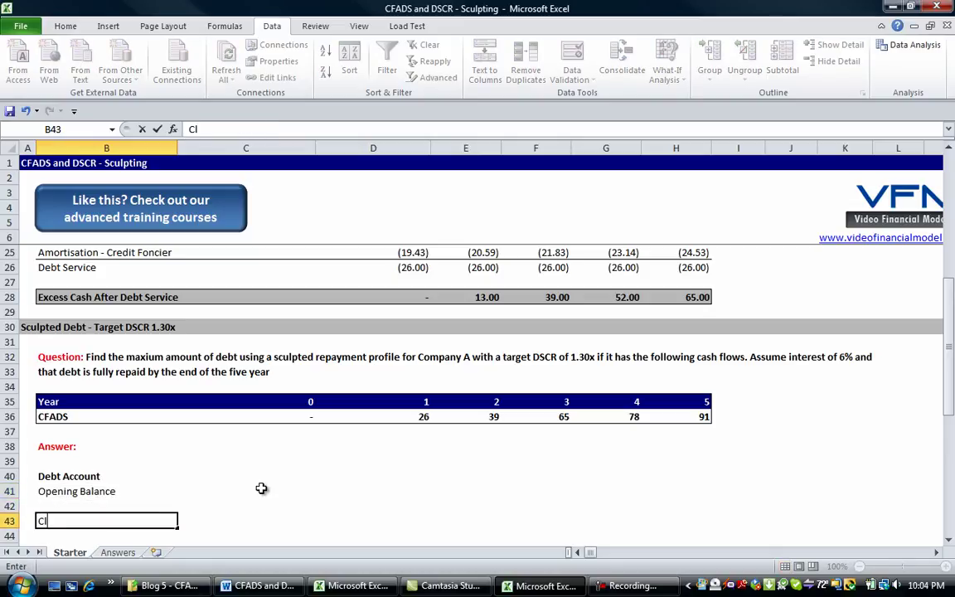
text(osing Balanc)
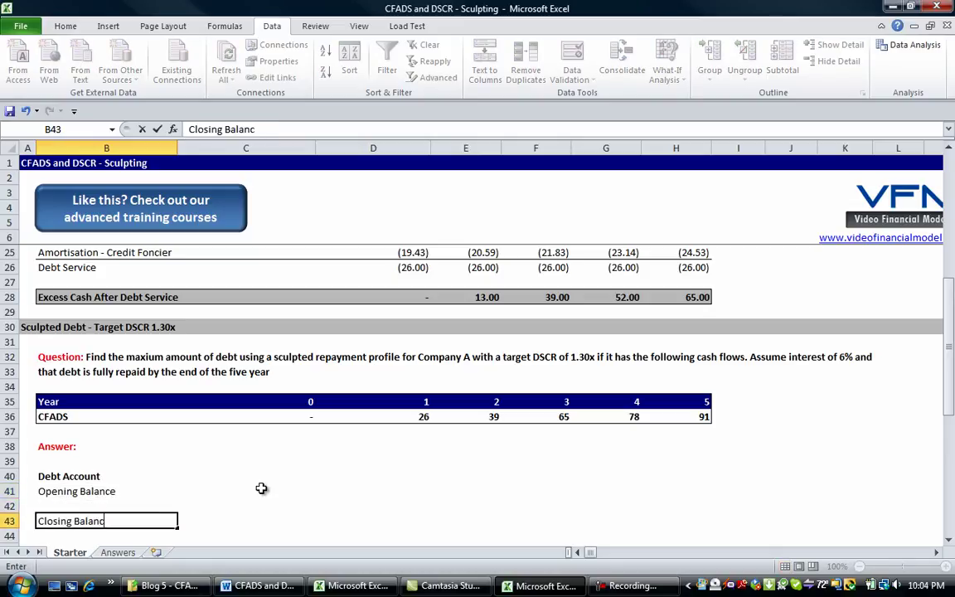
text(e)
key(Return)
key(Up)
key(Up)
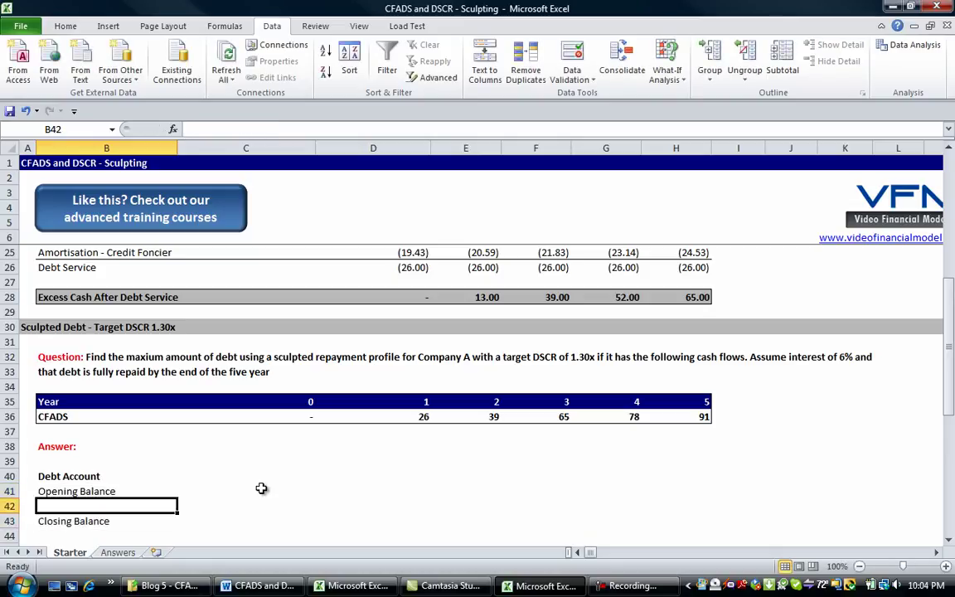
text(Amortisation)
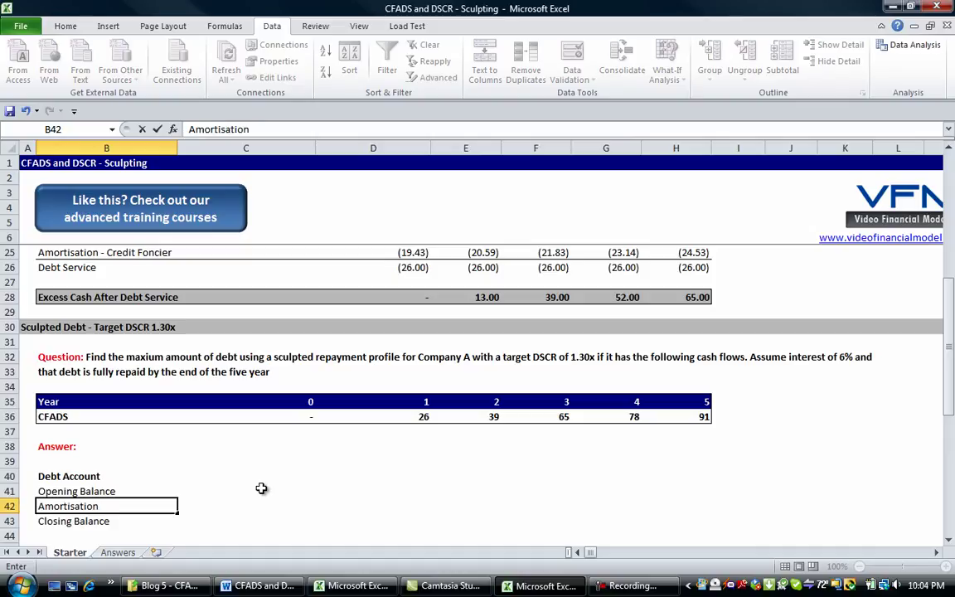
key(ctrl+Return)
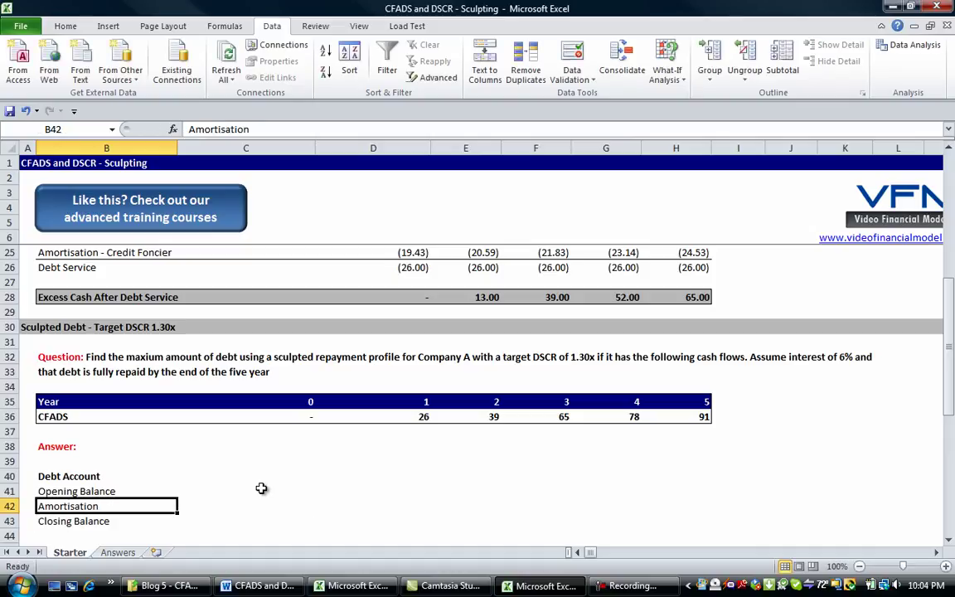
Step: Add border lines above and below the Amortisation row across columns B to H
key(shift+Right)
key(shift+Right)
key(shift+Right)
key(shift+Right)
key(shift+Right)
key(shift+Right)
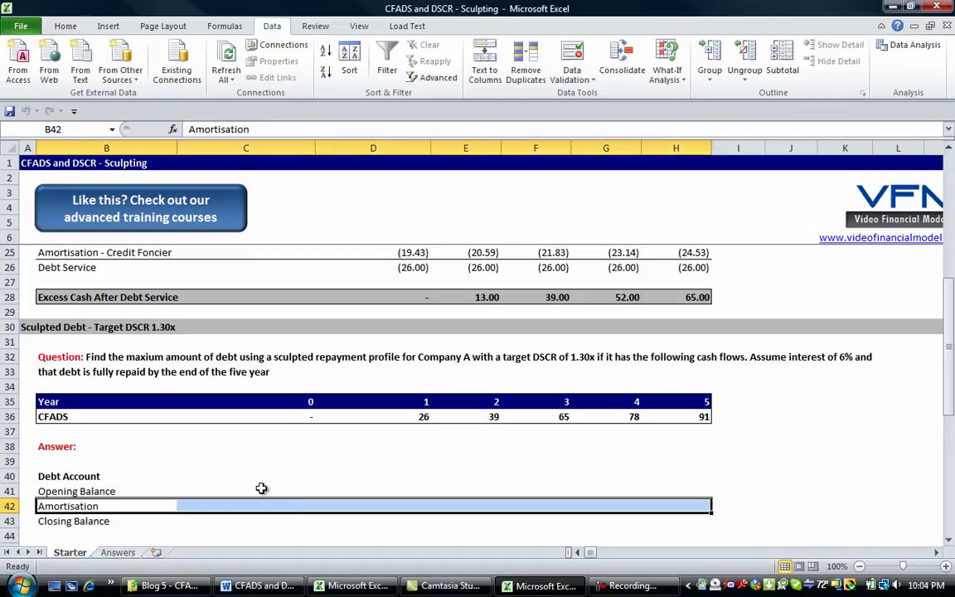
key(Down)
key(shift+Right)
key(shift+Right)
key(shift+Right)
key(shift+Right)
key(shift+Right)
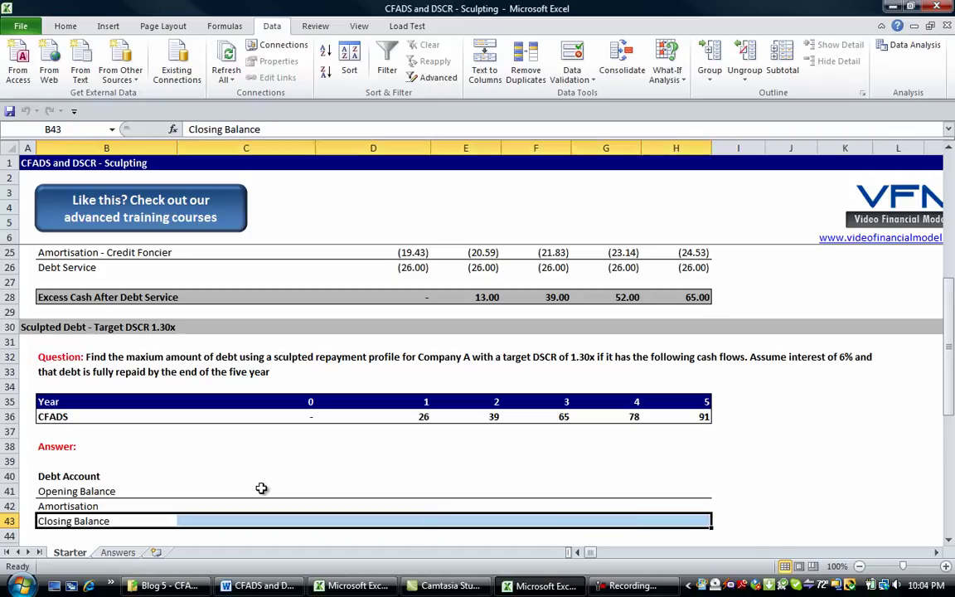
Step: Link the year 1 opening balance in D41 to the year 0 closing balance in C43
key(Up)
key(Up)
key(Right)
key(Right)
key(Left)
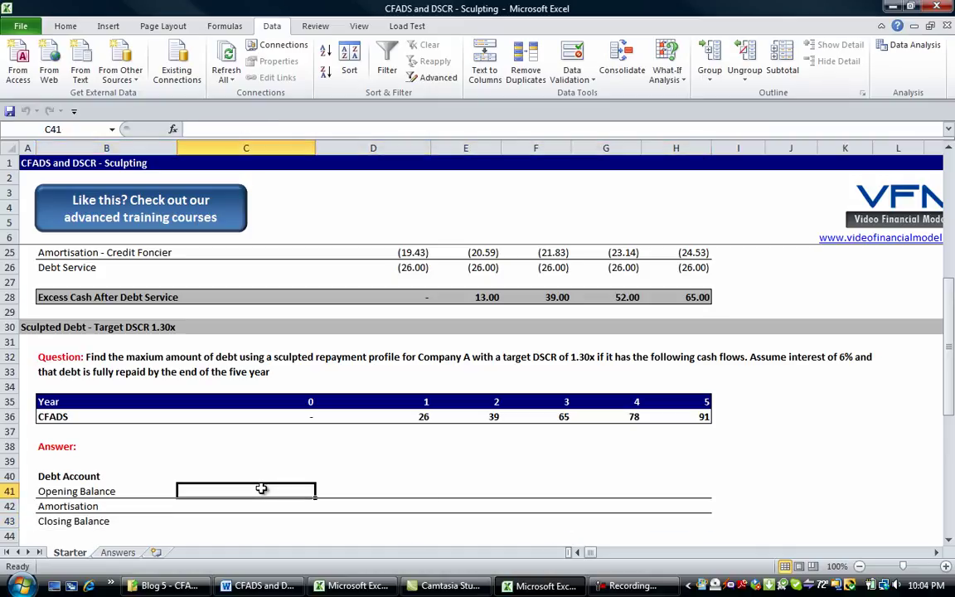
key(Right)
text(=)
key(BackSpace)
text(=)
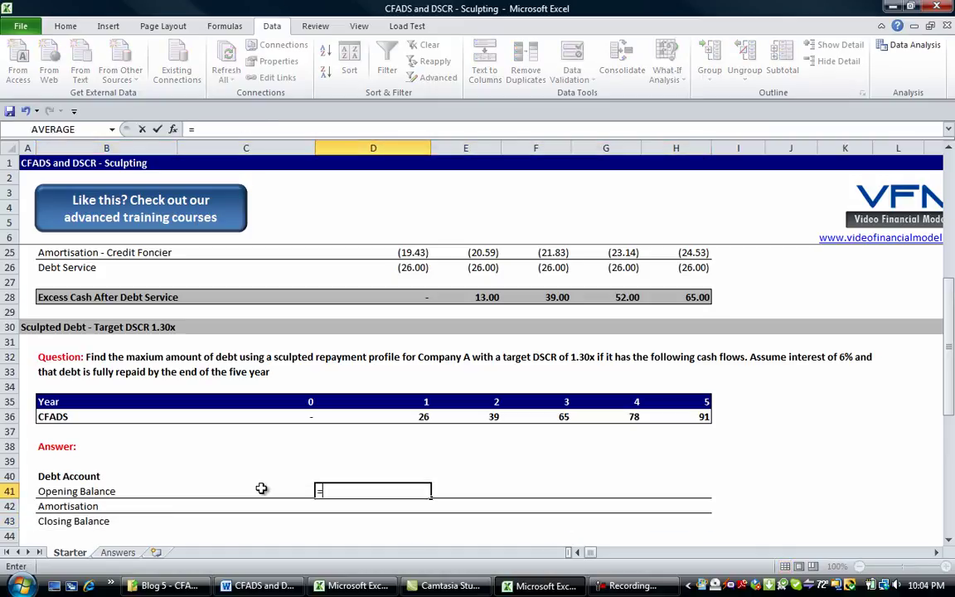
key(Left)
key(Down)
key(Down)
key(Return)
key(Down)
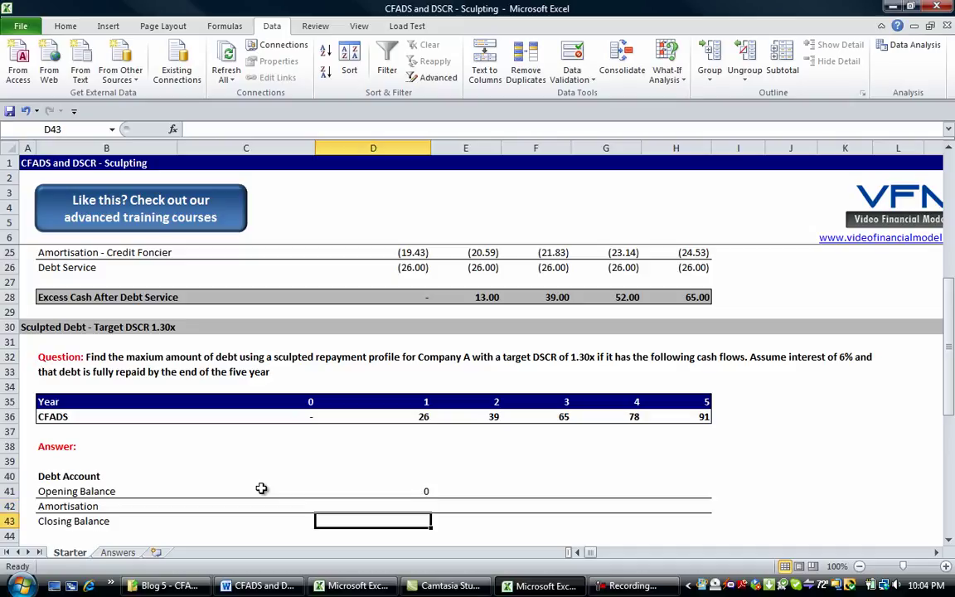
Step: Sum the opening balance and amortisation in D43, and copy D41:D43 across to column H
key(alt+equal)
key(Return)
key(Up)
key(shift+Up)
key(shift+Up)
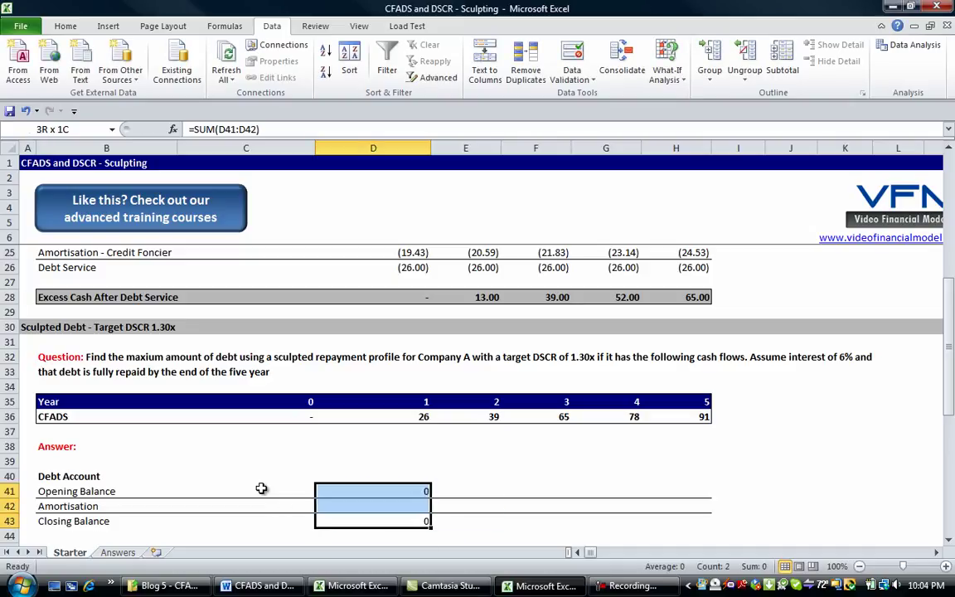
key(shift+Right)
key(shift+Right)
key(shift+Right)
key(shift+Right)
key(ctrl+r)
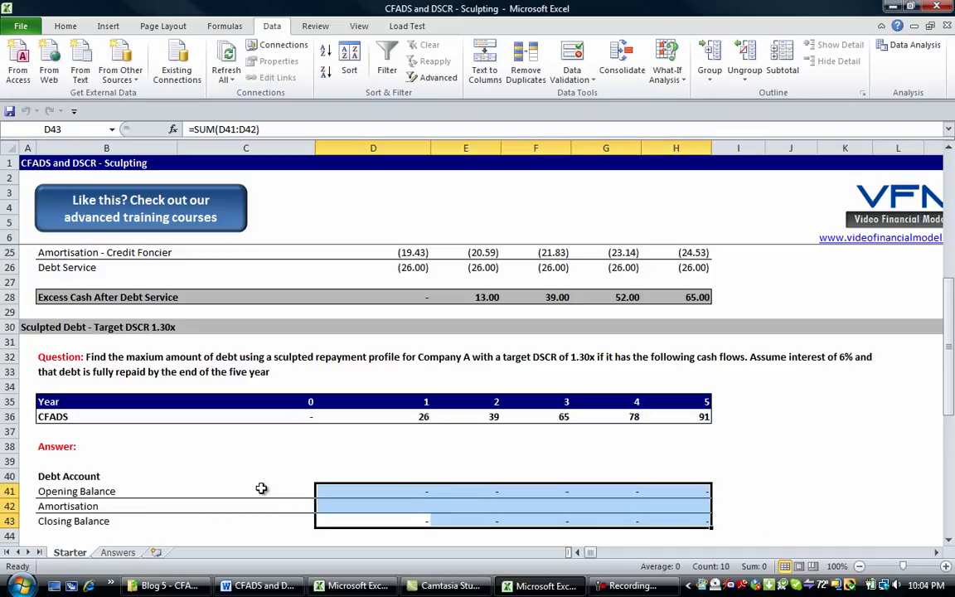
Step: Link B45 to the CFADS label in B36, leaving a blank row under the debt account
key(Left)
key(Left)
key(Right)
key(Right)
key(Down)
key(Down)
key(Down)
key(Down)
key(Down)
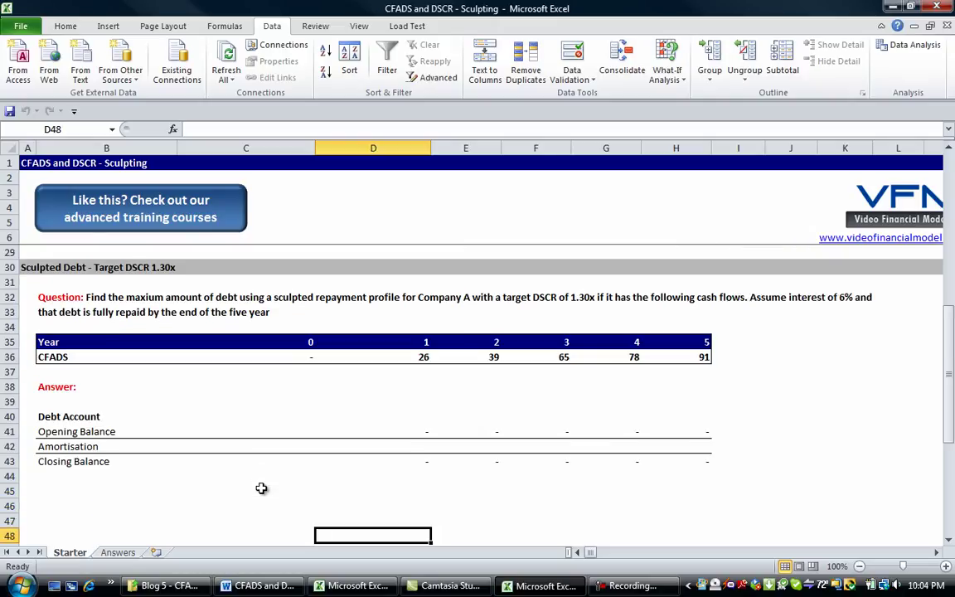
key(Up)
key(Up)
key(Up)
key(Left)
key(Left)
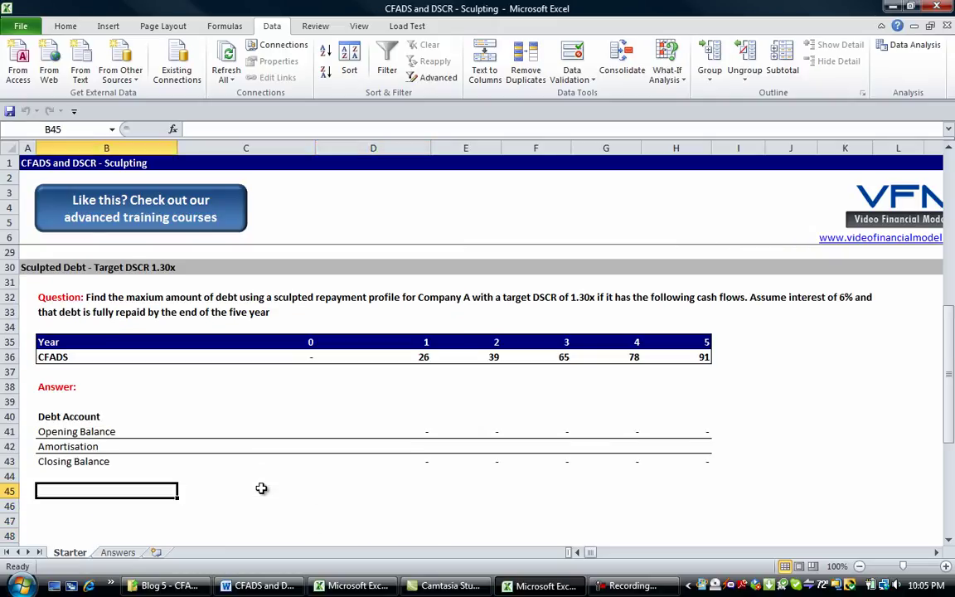
text(C)
key(BackSpace)
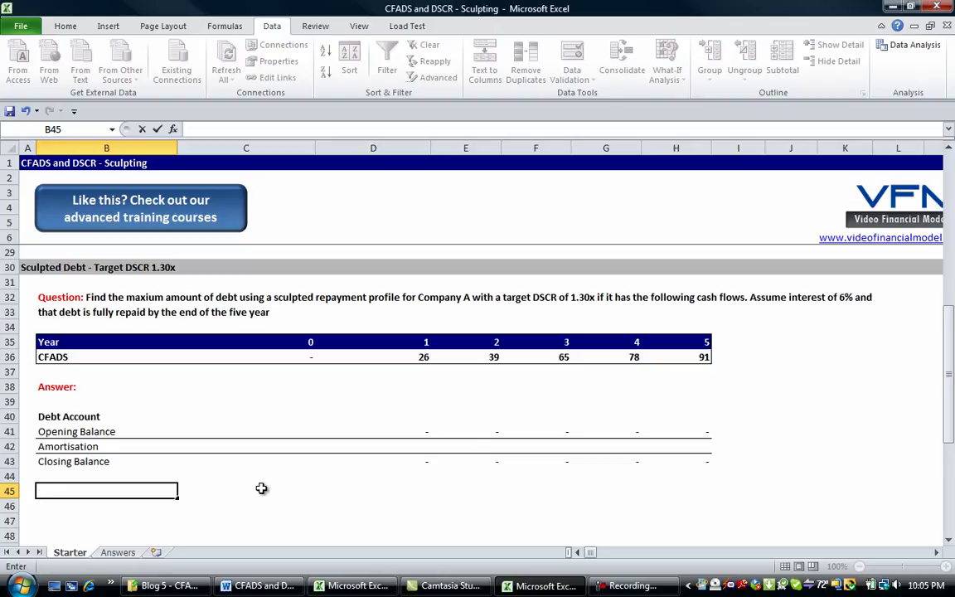
text(=)
key(Up)
key(Up)
key(Up)
key(Up)
key(Up)
key(Up)
key(Up)
key(Up)
key(Up)
key(Return)
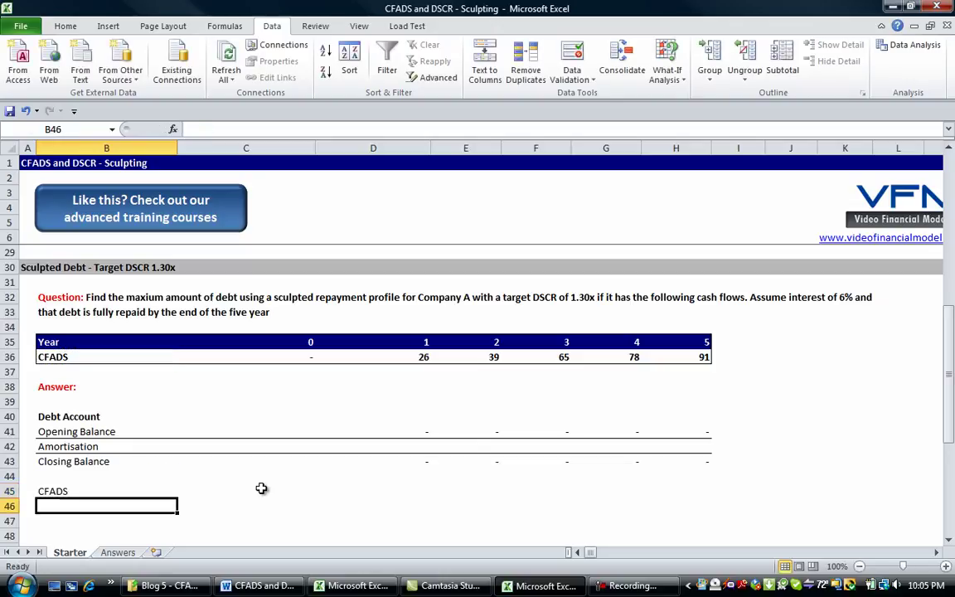
Step: Copy the CFADS link in B45 across C45:H45 and clear the year 0 value in C45
key(Up)
key(ctrl+c)
key(Right)
key(Right)
key(Left)
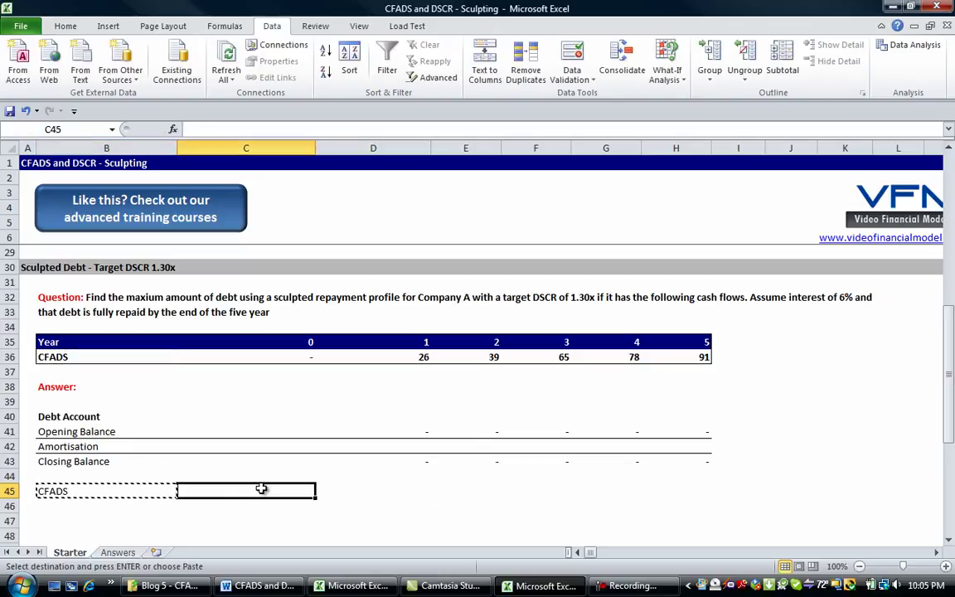
key(shift+Right)
key(shift+Right)
key(shift+Right)
key(shift+Right)
key(shift+Right)
key(ctrl+v)
key(Left)
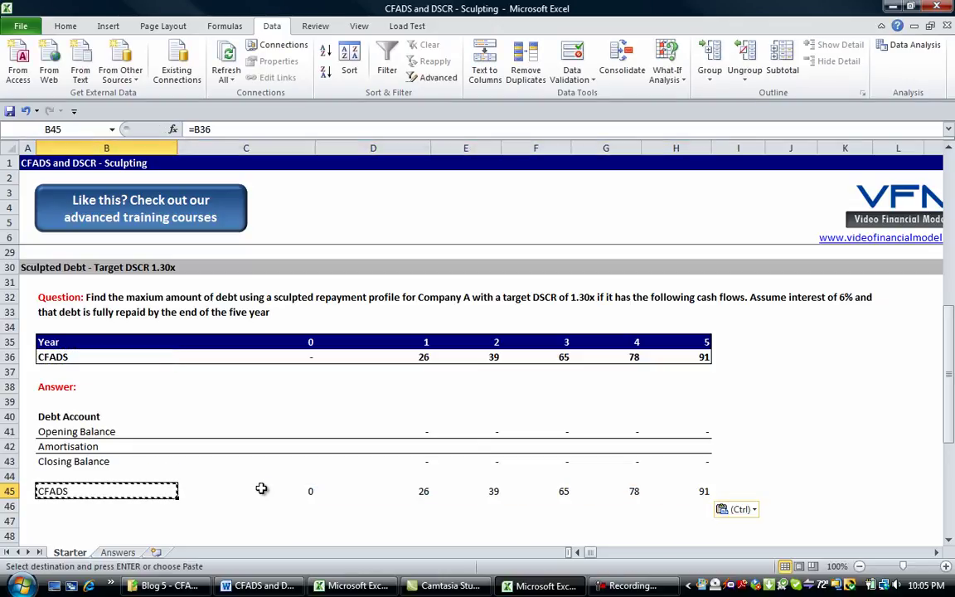
key(Right)
key(Delete)
Step: Label B46 as Target DSCR beneath the CFADS row
key(Down)
key(Left)
key(Left)
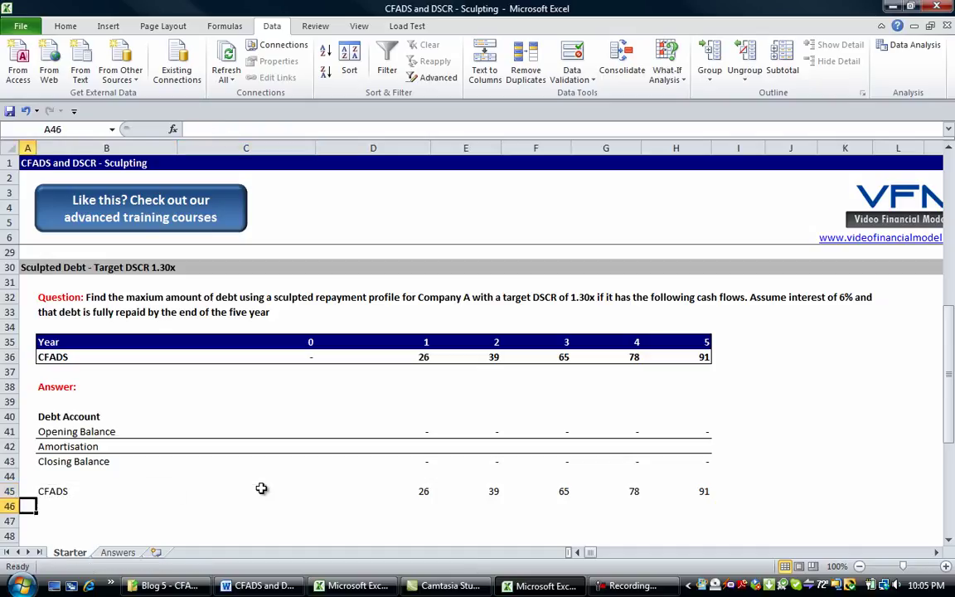
key(Right)
text(Debt)
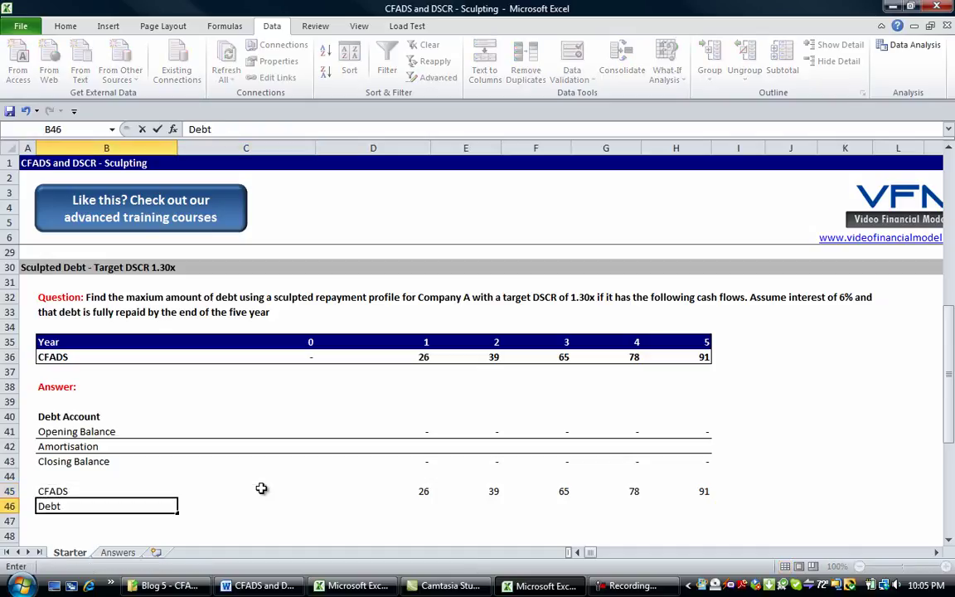
key(BackSpace)
key(BackSpace)
key(BackSpace)
key(BackSpace)
text(Target DS)
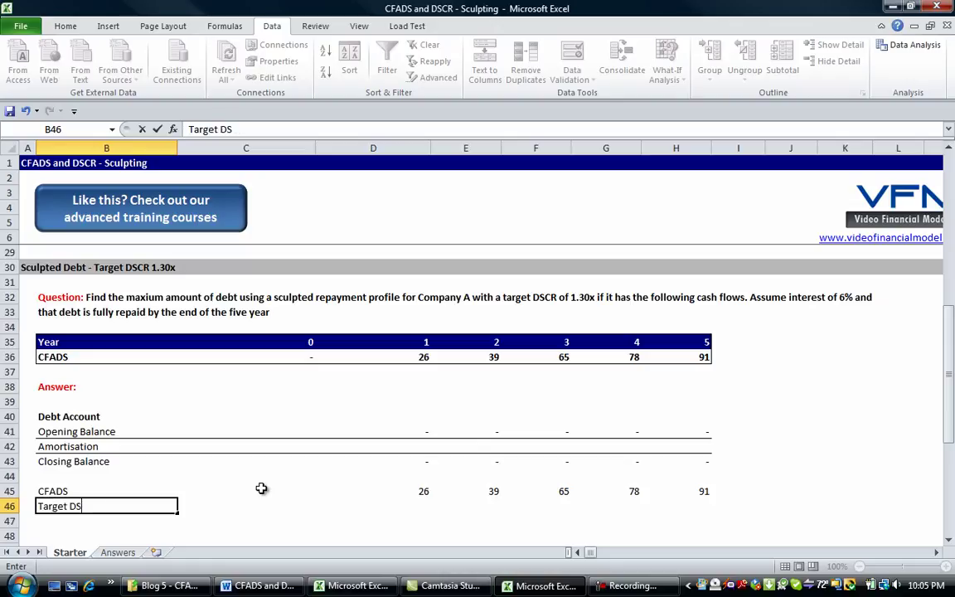
text(CR)
key(Return)
Step: Enter a target DSCR of 1.3 for year 1 in D46 and copy it across to H46
key(Up)
key(Up)
key(Right)
key(Right)
key(Down)
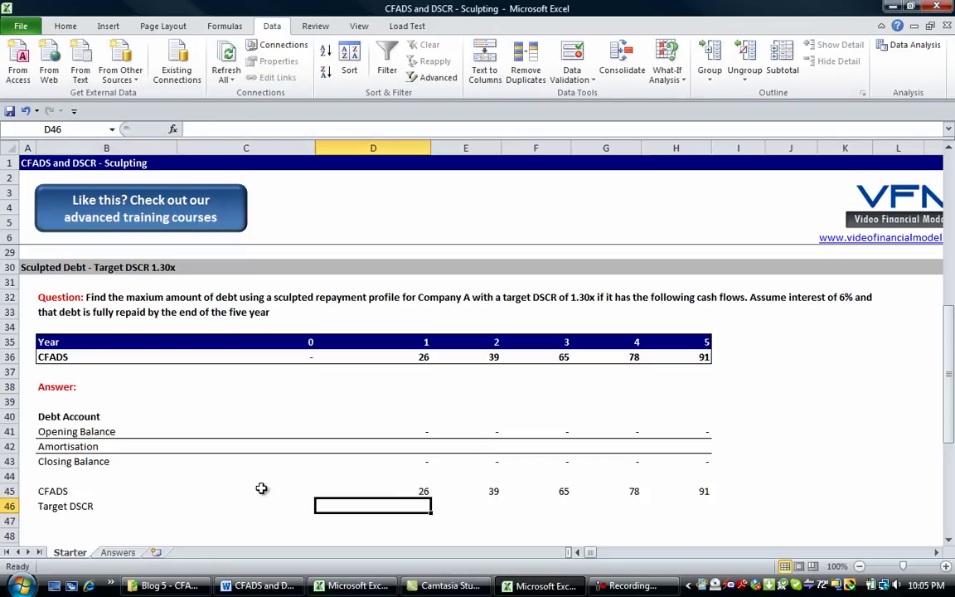
text(1.3)
key(Return)
key(Up)
key(shift+Right)
key(shift+Right)
key(shift+Right)
key(shift+Right)
key(ctrl+r)
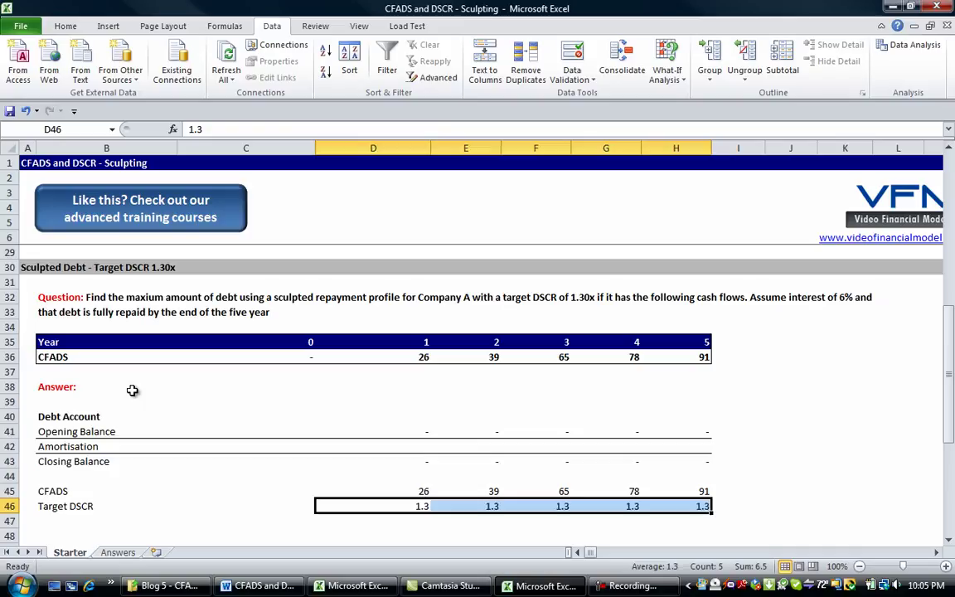
Step: Format the Target DSCR values in D46:H46 to two decimal places
click(65, 26)
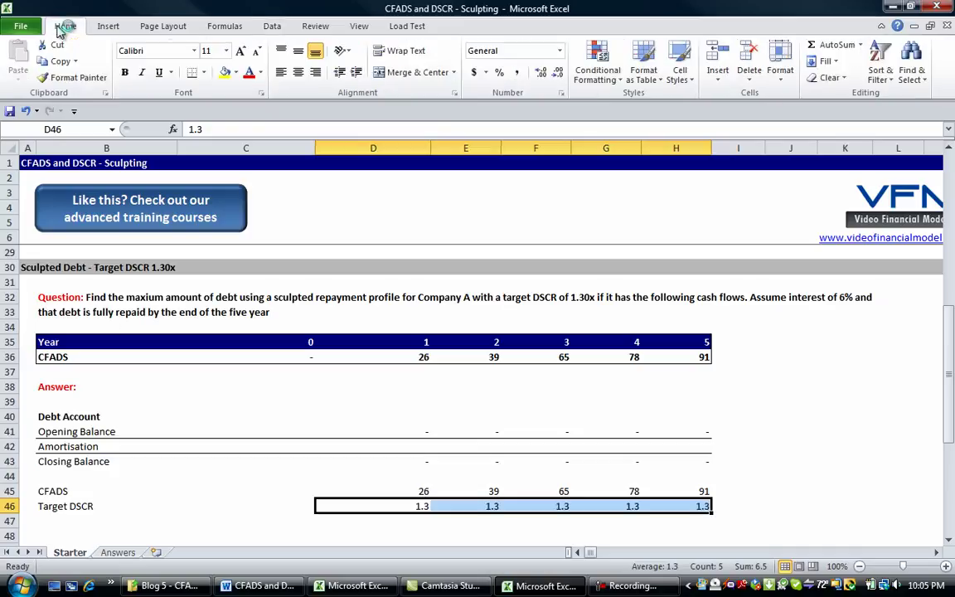
click(543, 71)
key(Down)
Step: Label B47 as Target Debt Service beneath the Target DSCR row
key(Left)
key(Left)
key(Left)
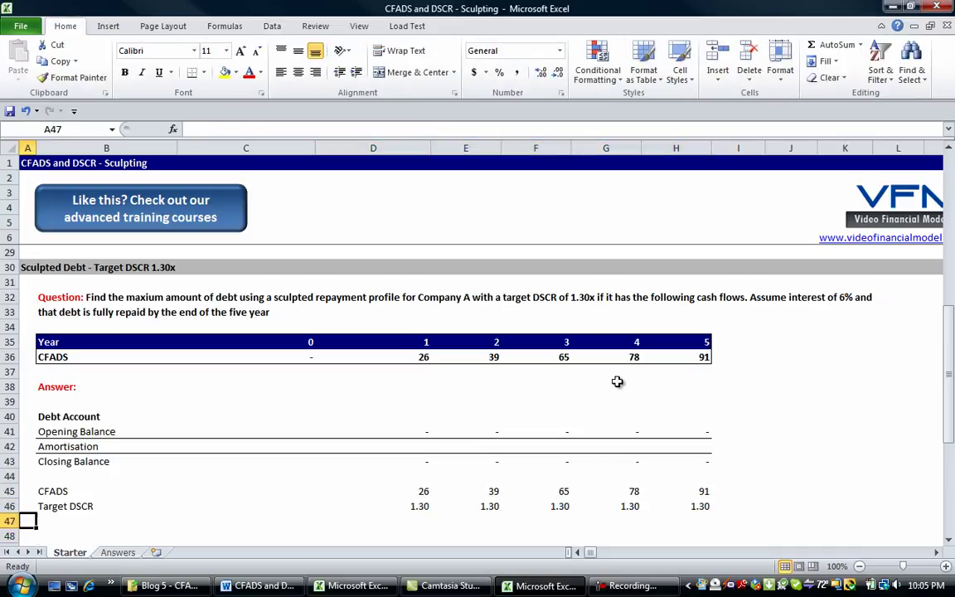
key(Right)
text(Targ)
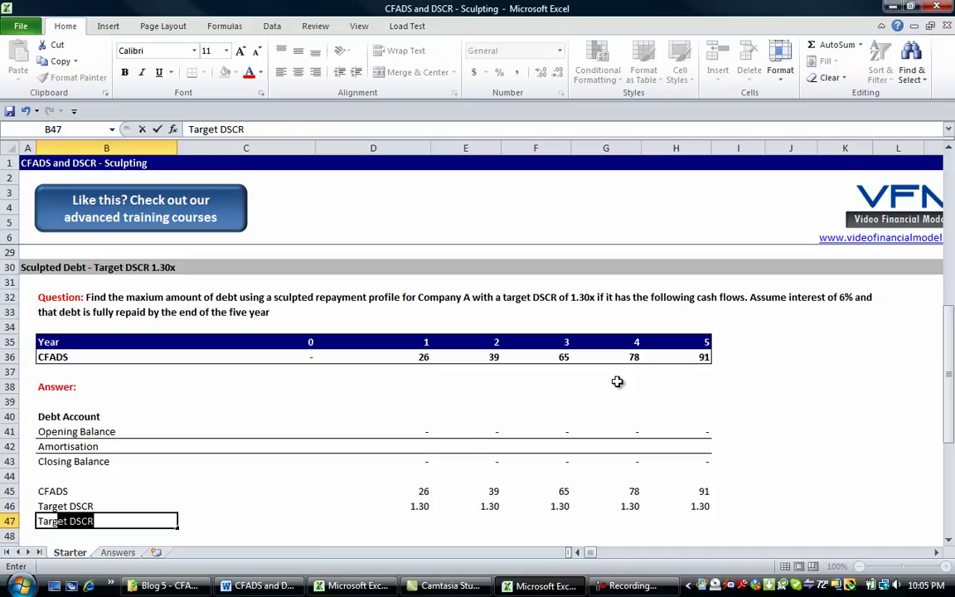
text(et Deb)
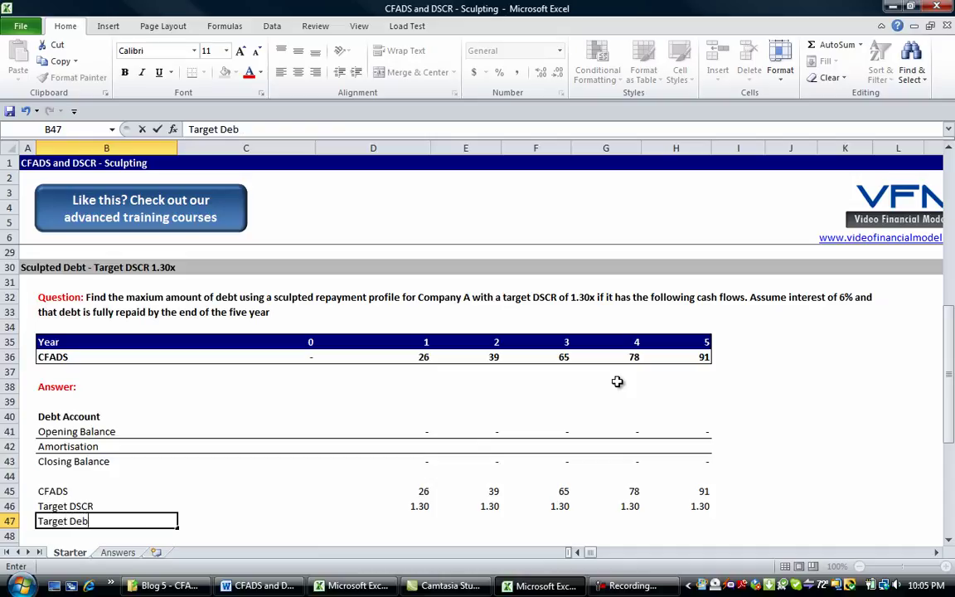
text(t Service)
key(Return)
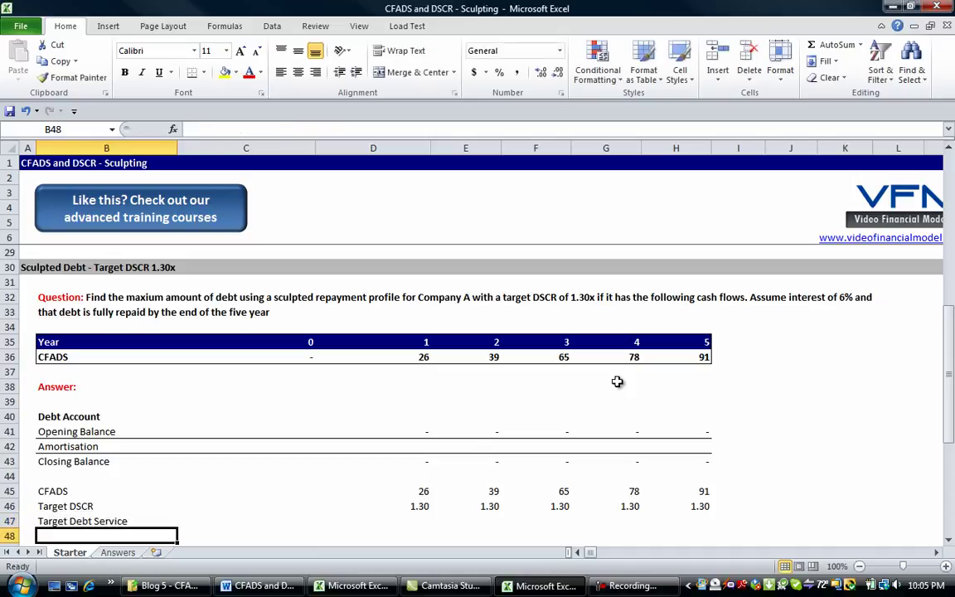
Step: Add a border line above the Target Debt Service row from B47 to H47
key(Up)
key(shift+Right)
key(shift+Right)
key(shift+Right)
key(shift+Right)
key(shift+Right)
key(shift+Right)
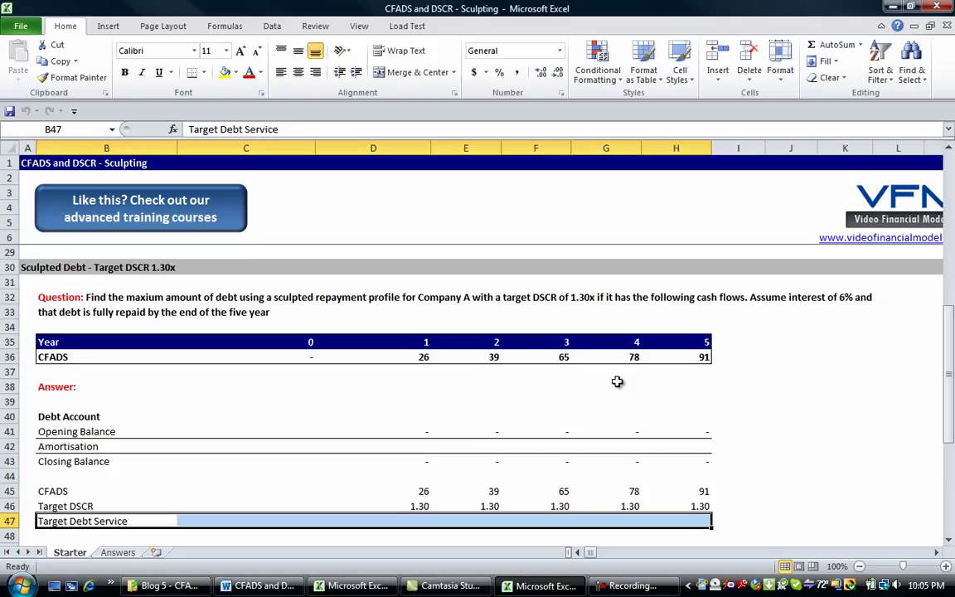
Step: Calculate the year 1 target debt service in D47 as CFADS divided by the target DSCR, =D45/D46
key(Right)
key(Right)
key(Right)
key(Left)
text(=)
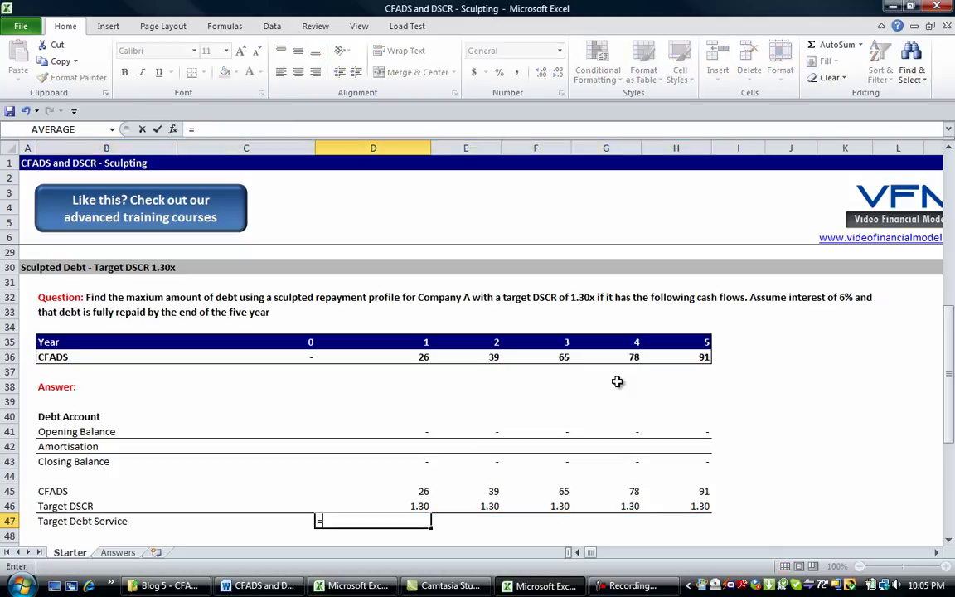
key(Up)
key(Up)
text(/)
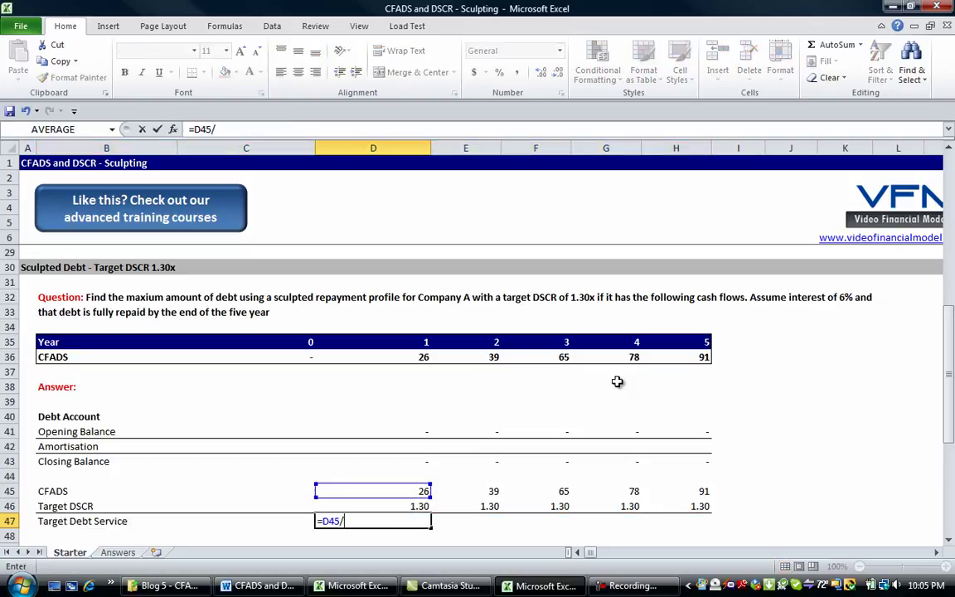
key(Up)
key(Return)
Step: Copy the target debt service formula from D47 across to H47
key(Up)
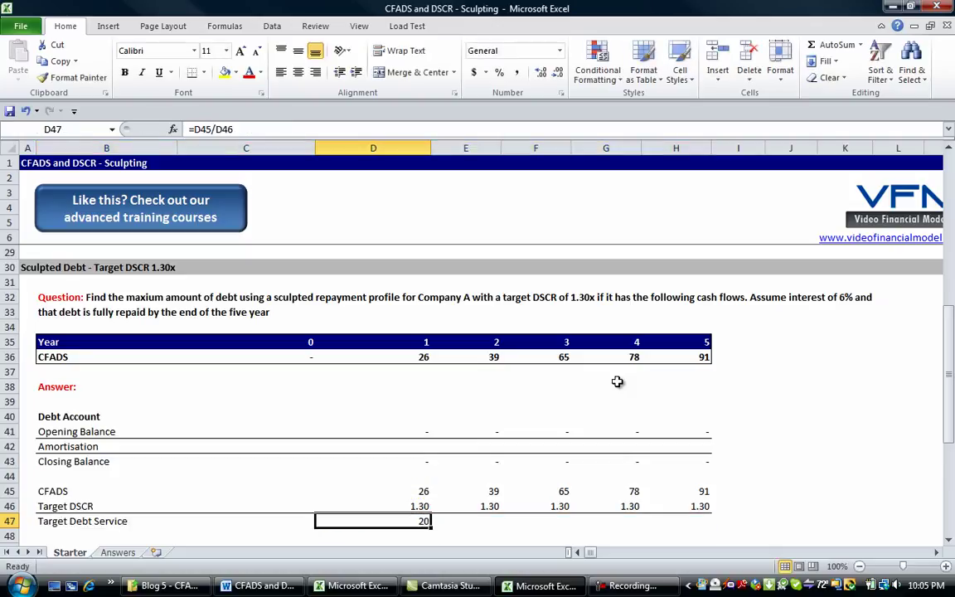
key(shift+Right)
key(shift+Right)
key(shift+Right)
key(shift+Right)
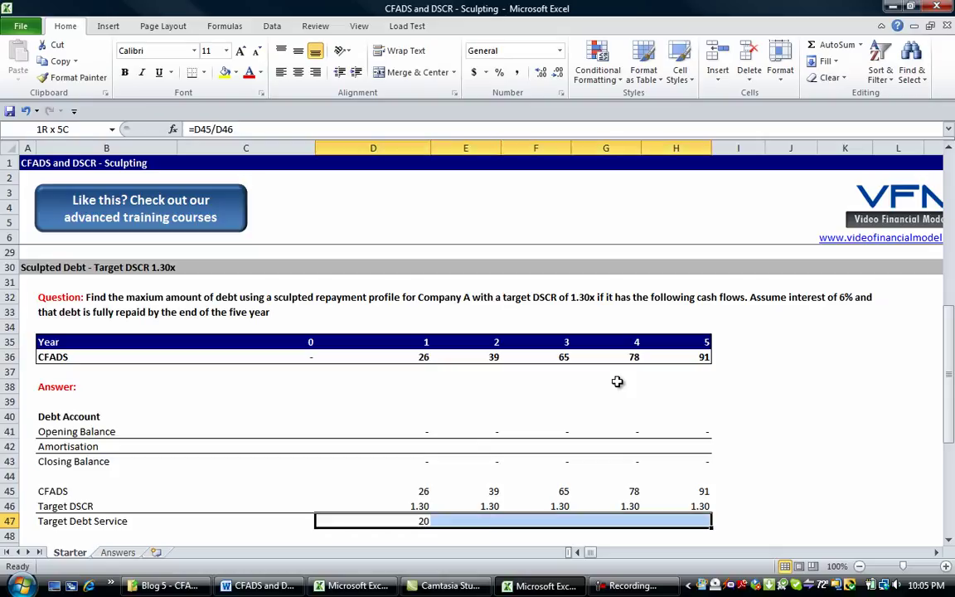
key(ctrl+r)
Step: Enter 10 as the year 0 closing balance in C43 of the debt account
key(Down)
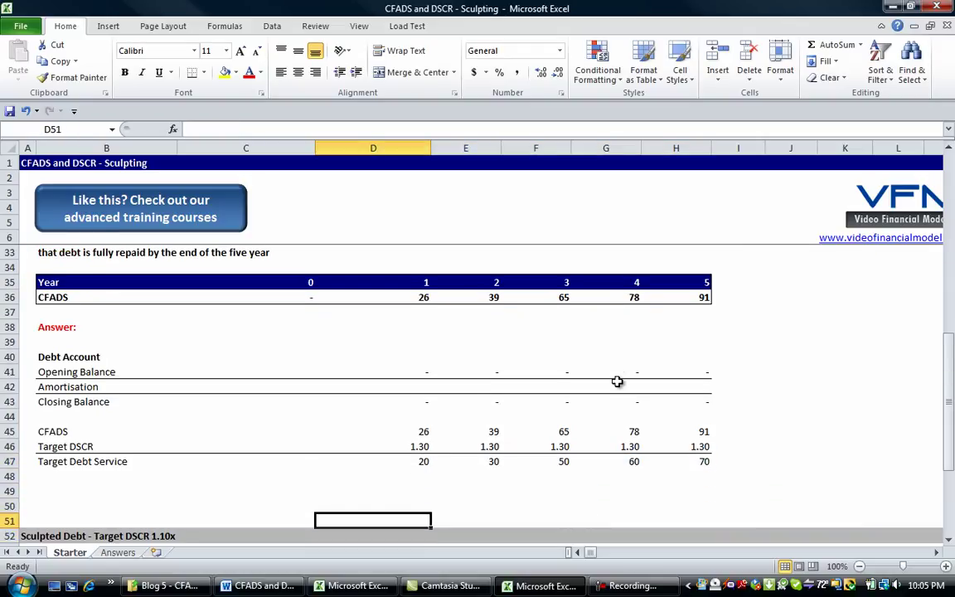
key(Left)
key(Left)
key(Up)
key(Up)
key(Up)
key(Up)
key(Up)
key(Up)
key(Up)
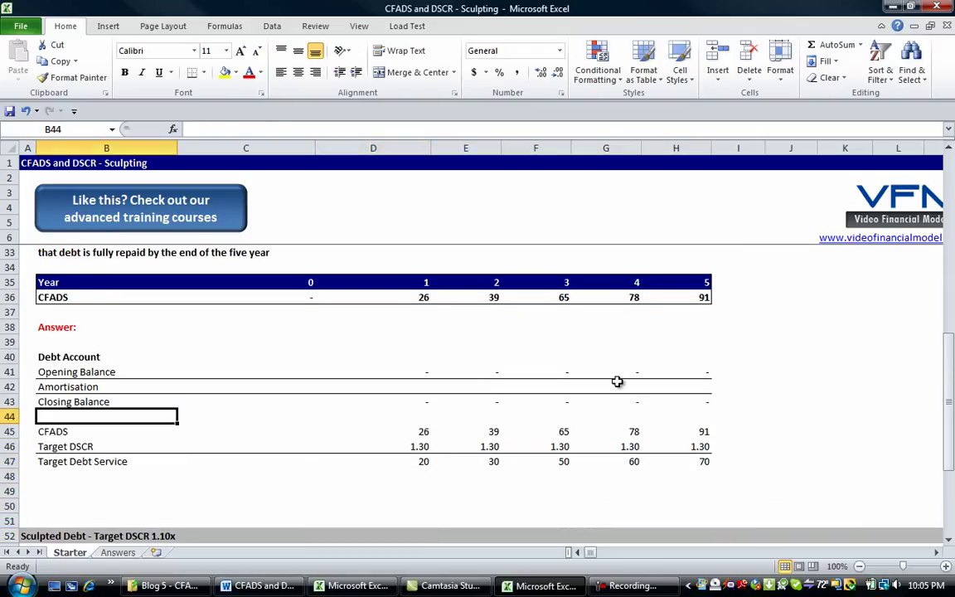
key(Up)
key(Right)
key(Right)
key(Left)
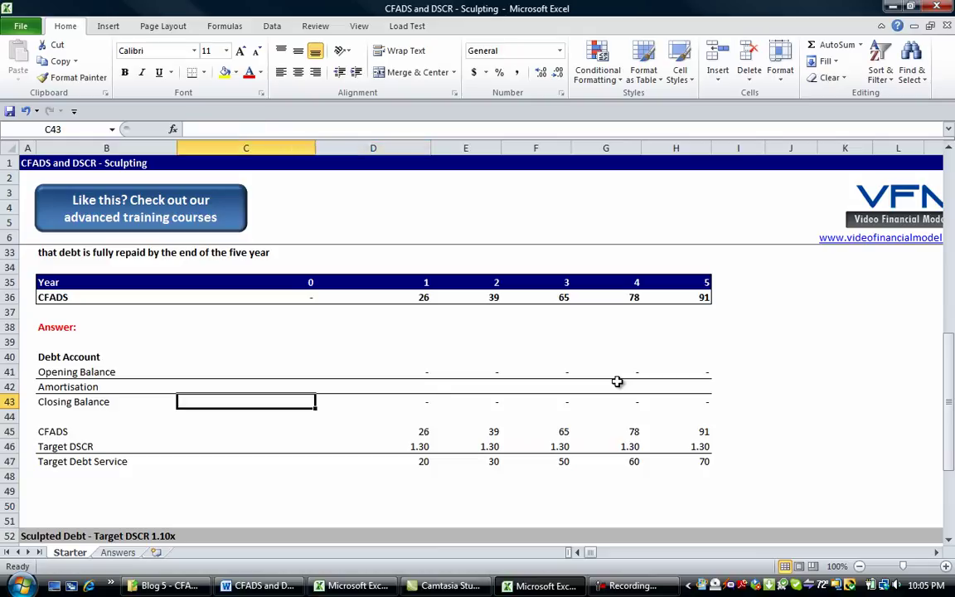
text(10)
key(Return)
Step: Label B48 as Interest beneath the Target Debt Service row
key(Down)
key(Down)
key(Down)
key(Down)
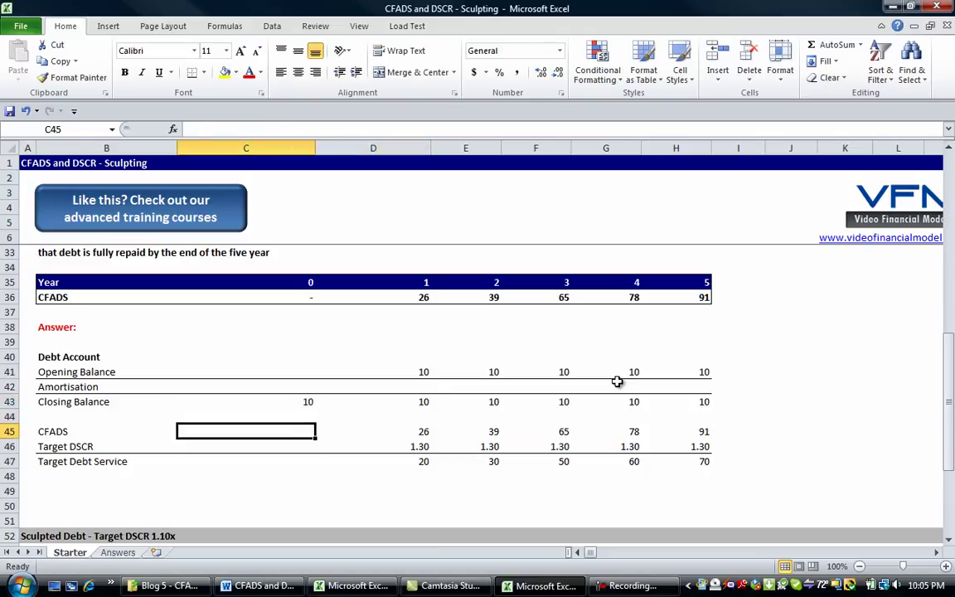
key(Left)
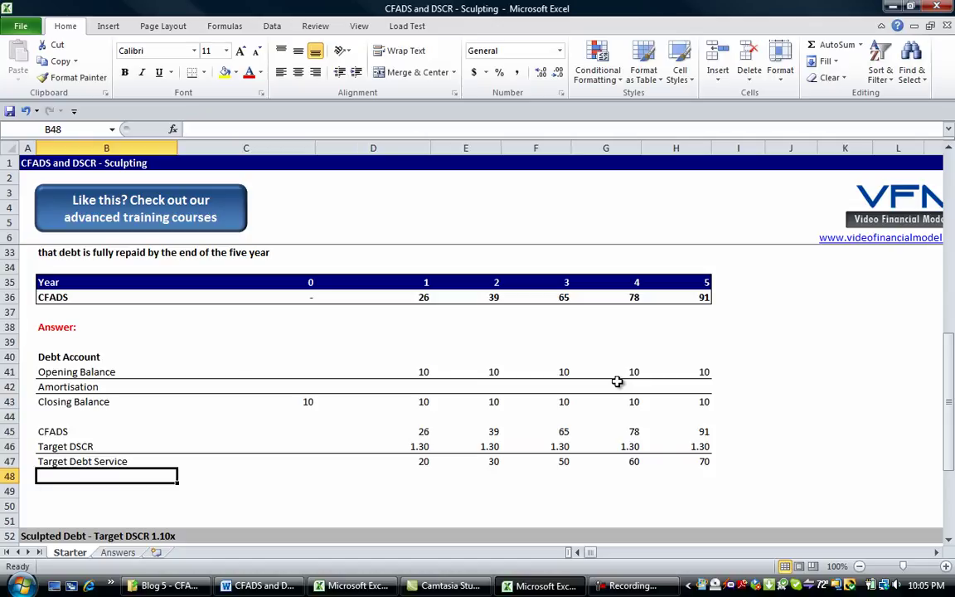
text(1)
key(Escape)
key(Down)
key(Up)
text(Ines)
text(er)
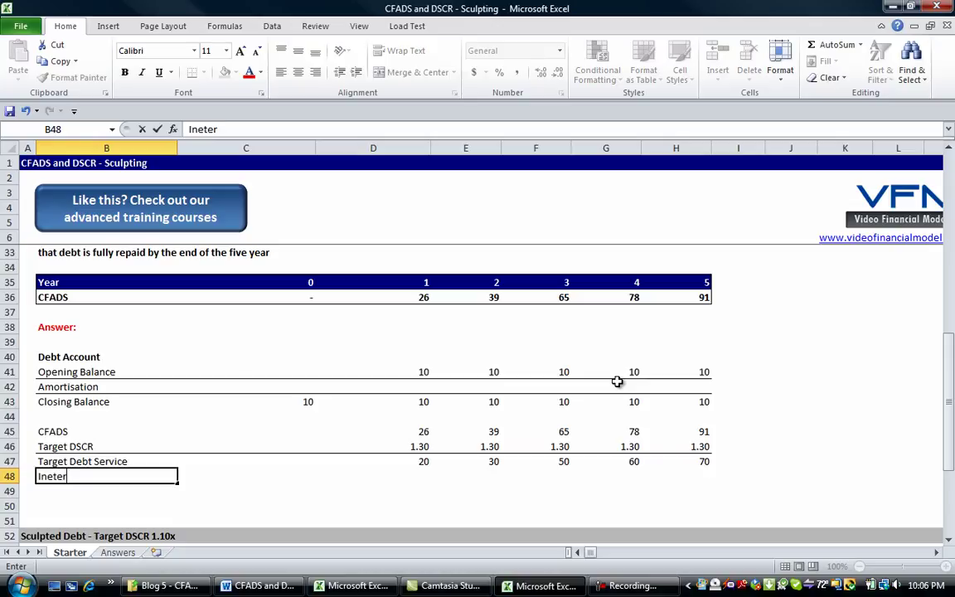
key(BackSpace)
key(BackSpace)
key(BackSpace)
key(BackSpace)
text(terest)
key(Return)
Step: Add the prefix "less:" to the Interest label in B48
key(Up)
key(F2)
key(Home)
text(less:)
key(Return)
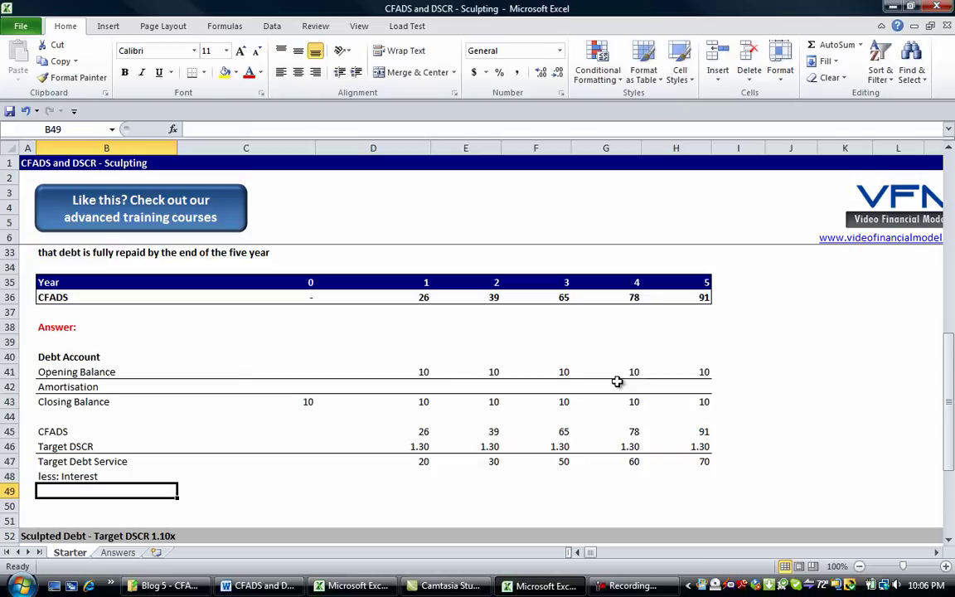
Step: Label B49 as Target Amortisation beneath the interest row
text(Target )
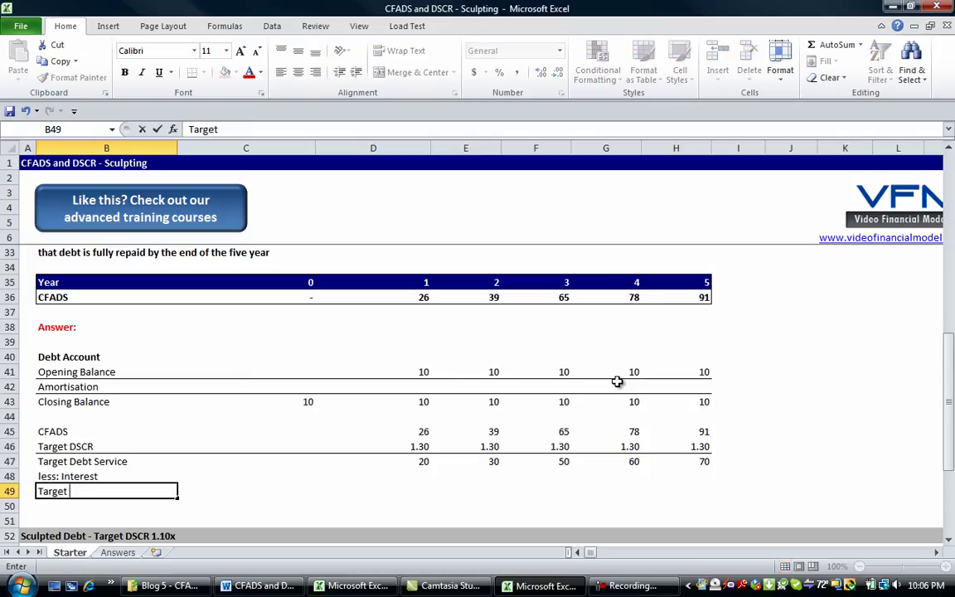
text(Amortisation)
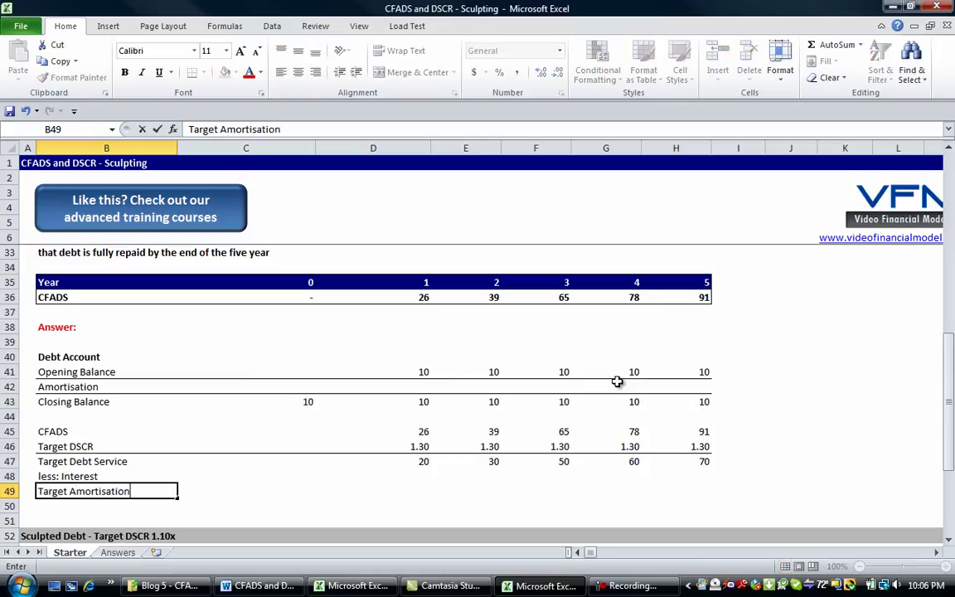
key(Return)
Step: Add a top border across the Target Amortisation row from B49 to H49
key(Up)
key(shift+Right)
key(shift+Right)
key(shift+Right)
key(shift+Right)
key(shift+Right)
key(shift+Right)
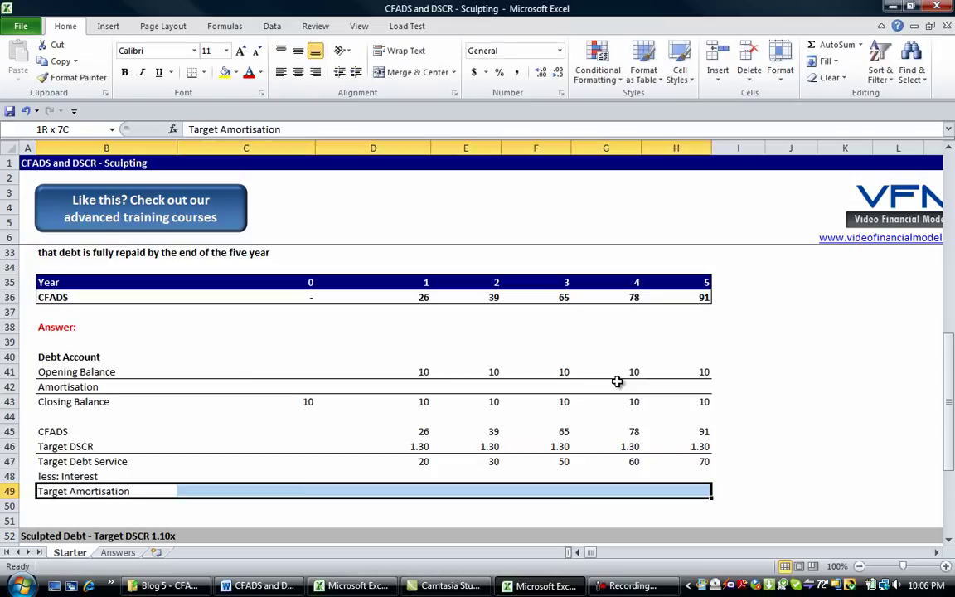
Step: Calculate year 1 interest in D48 as the negative opening balance at 6%, using =-D41*6%
key(Up)
key(Right)
key(Right)
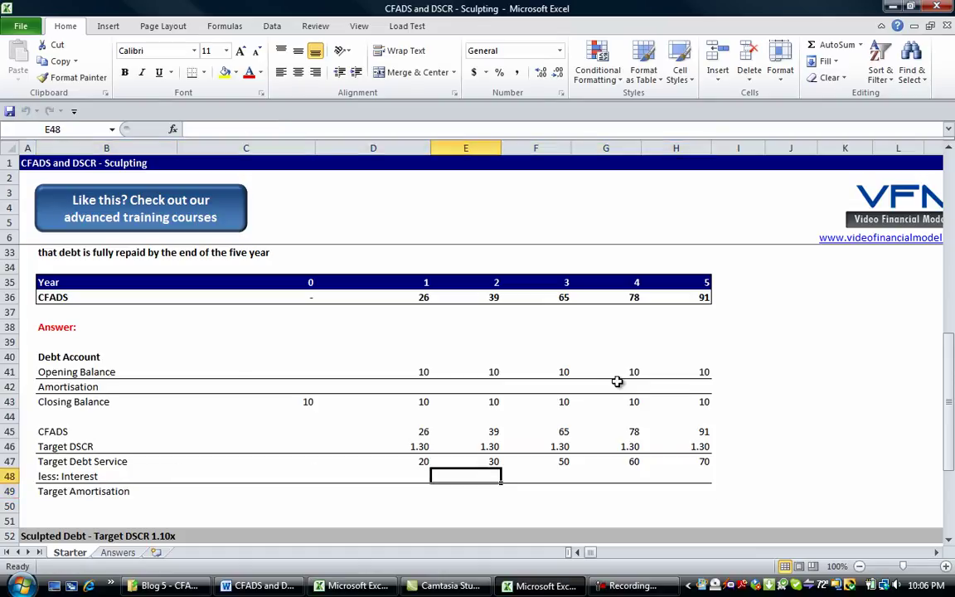
text(=)
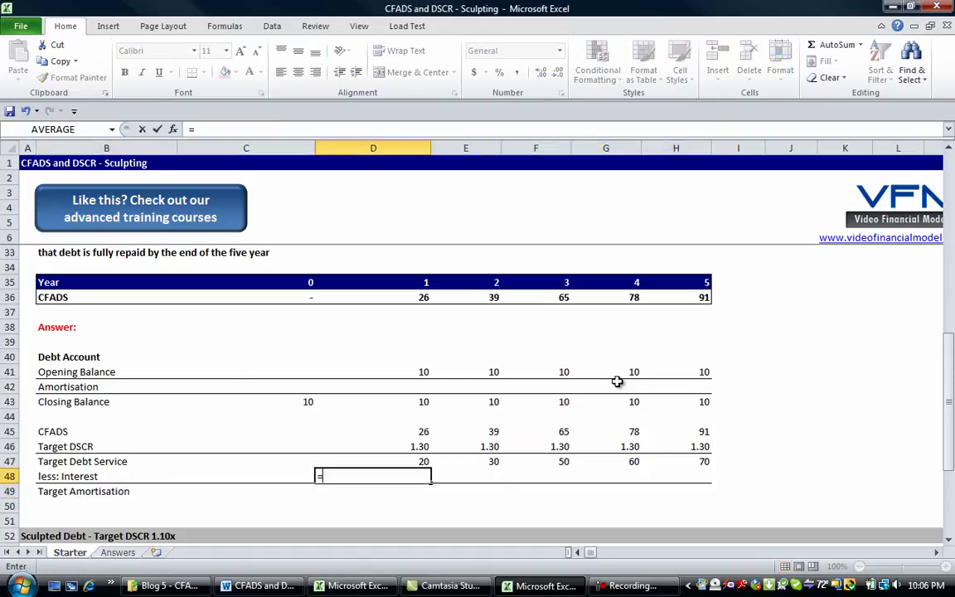
text(-)
key(Up)
key(Up)
key(Up)
key(Up)
key(Up)
key(Up)
key(Up)
key(Down)
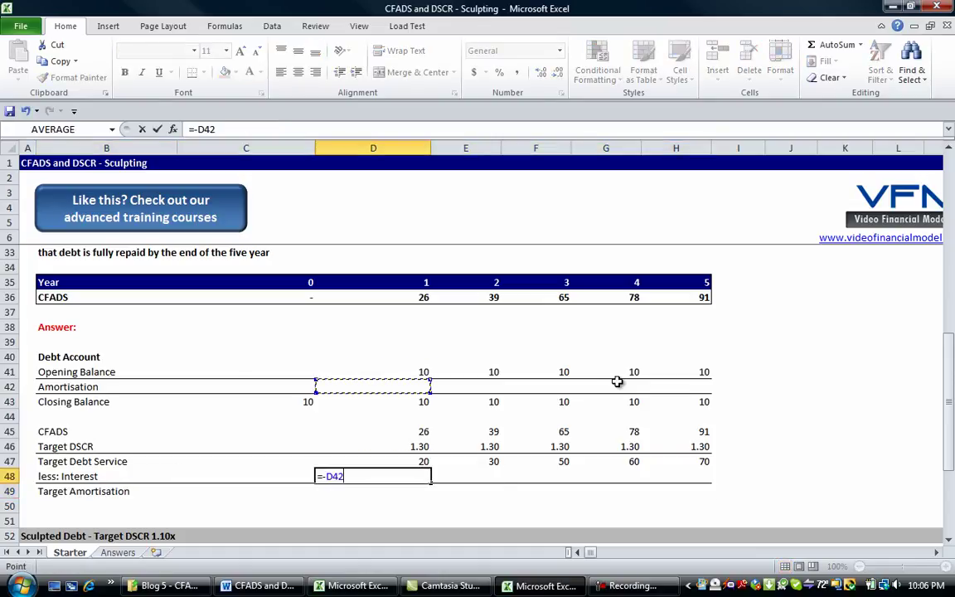
key(Down)
key(Up)
key(Up)
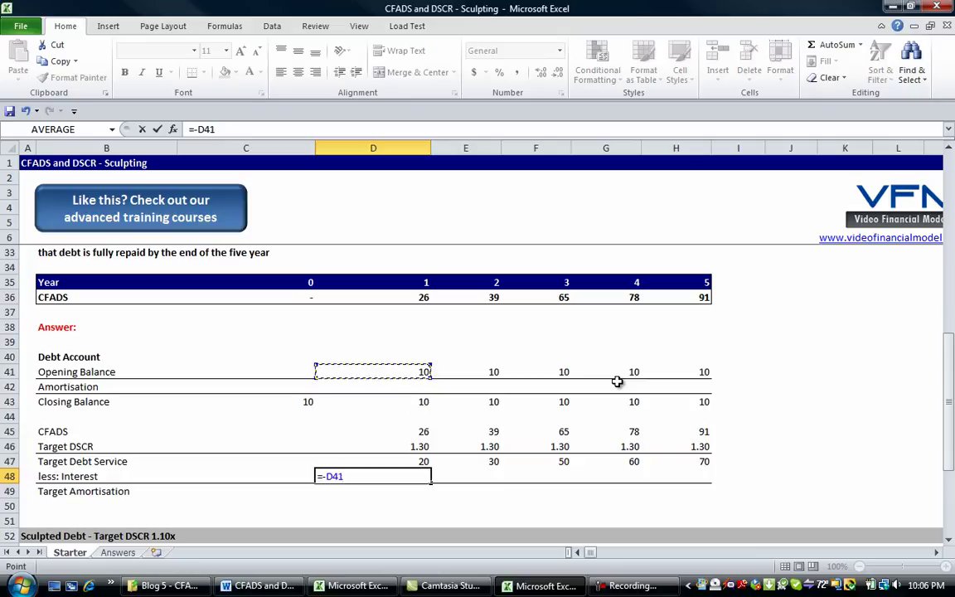
text(*6%)
key(Return)
Step: Copy the interest formula from D48 across to year 5 in H48
key(Up)
key(shift+Right)
key(shift+Right)
key(shift+Right)
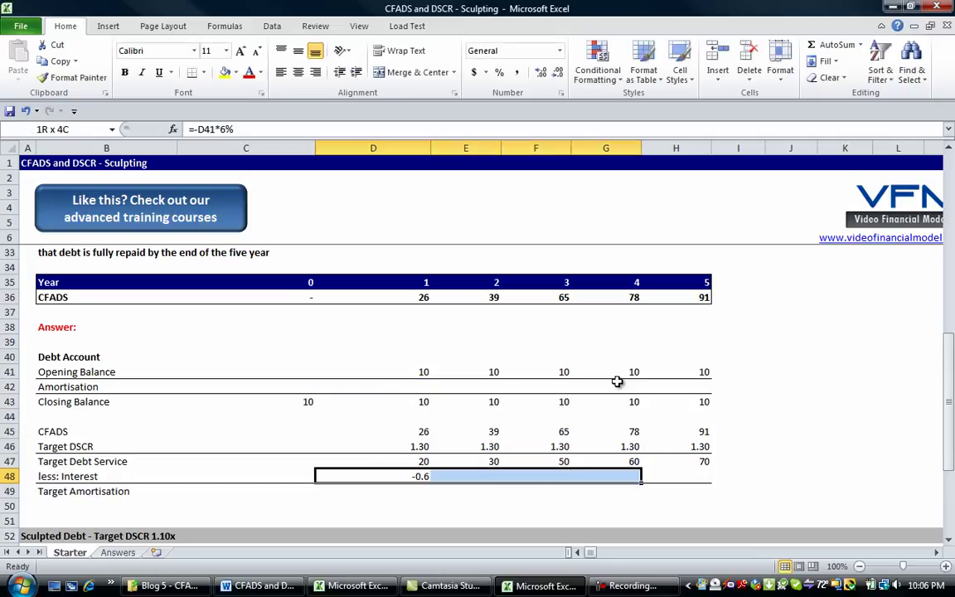
key(shift+Right)
key(ctrl+r)
Step: Calculate year 1 target amortisation in D49 by summing target debt service and interest, =SUM(D47:D48)
key(Down)
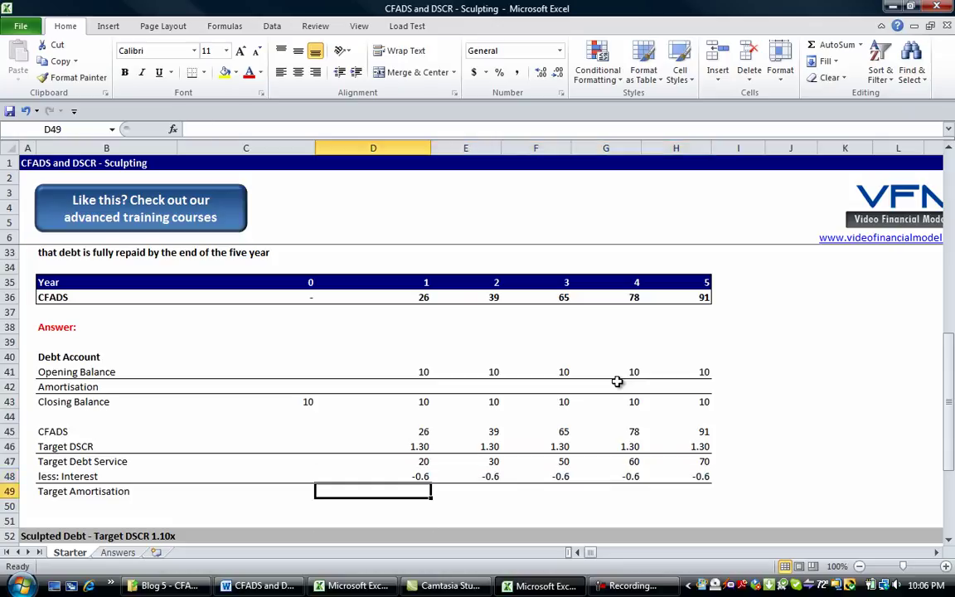
key(Up)
key(Up)
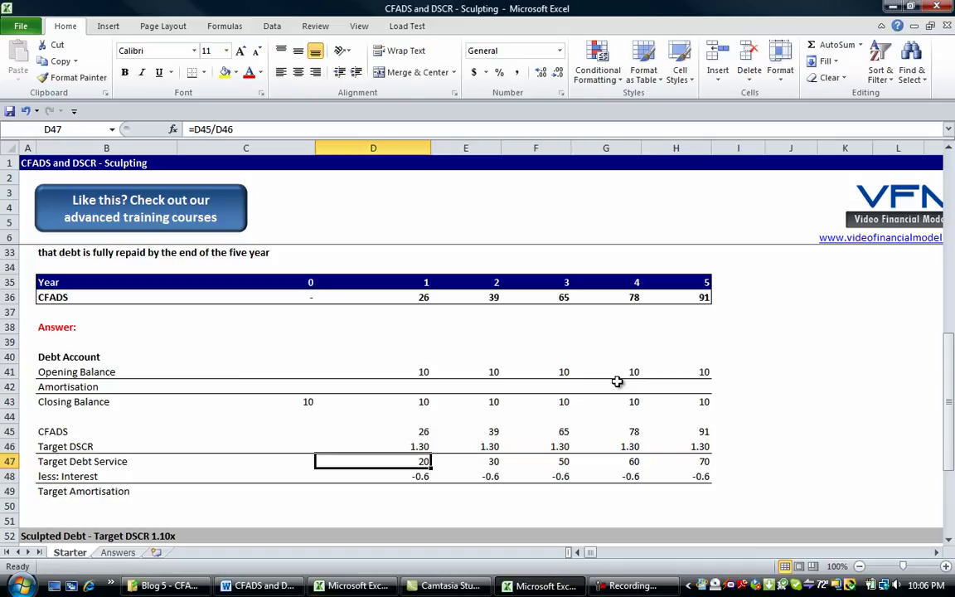
key(Down)
key(Down)
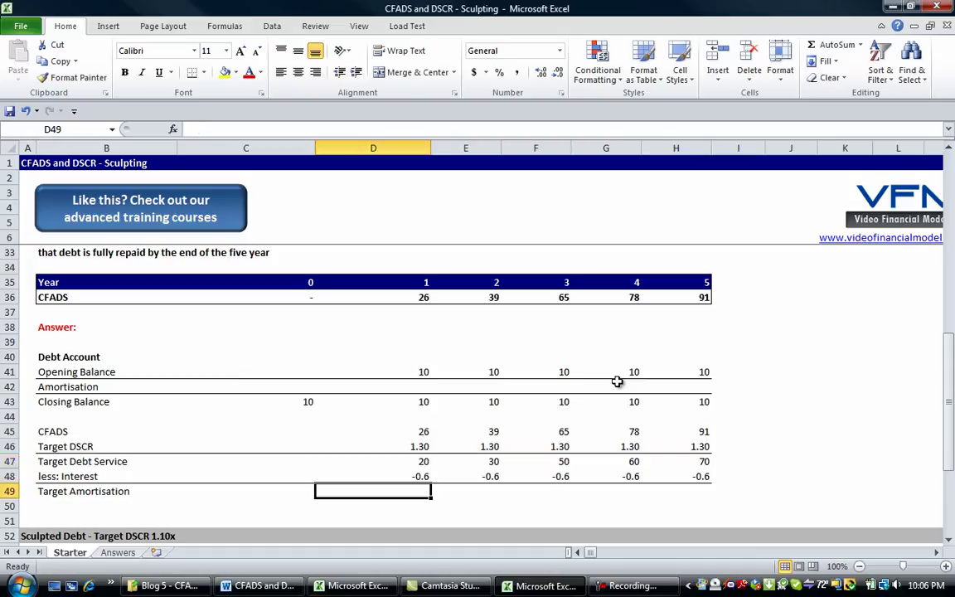
key(alt)
key(Escape)
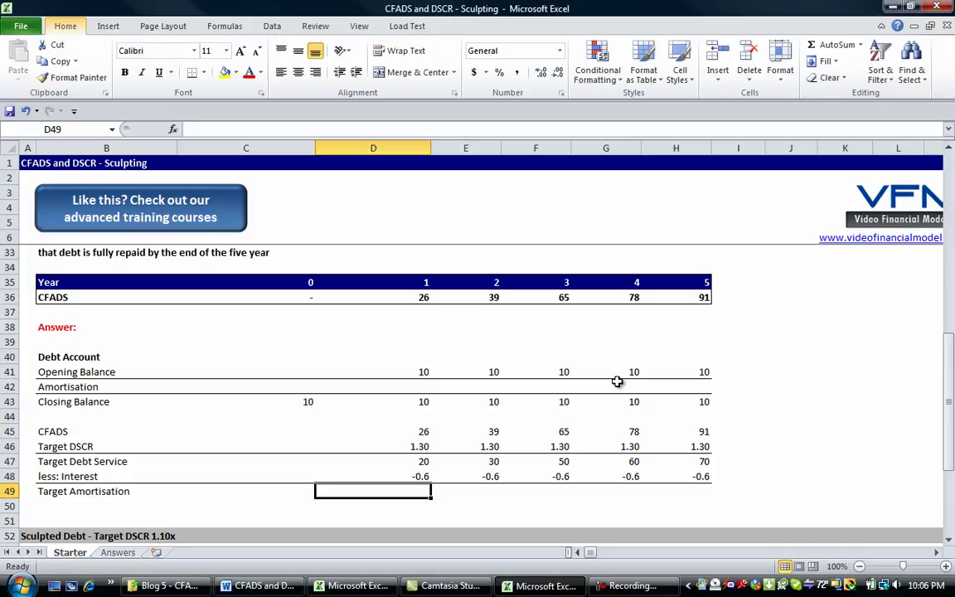
key(alt+equal)
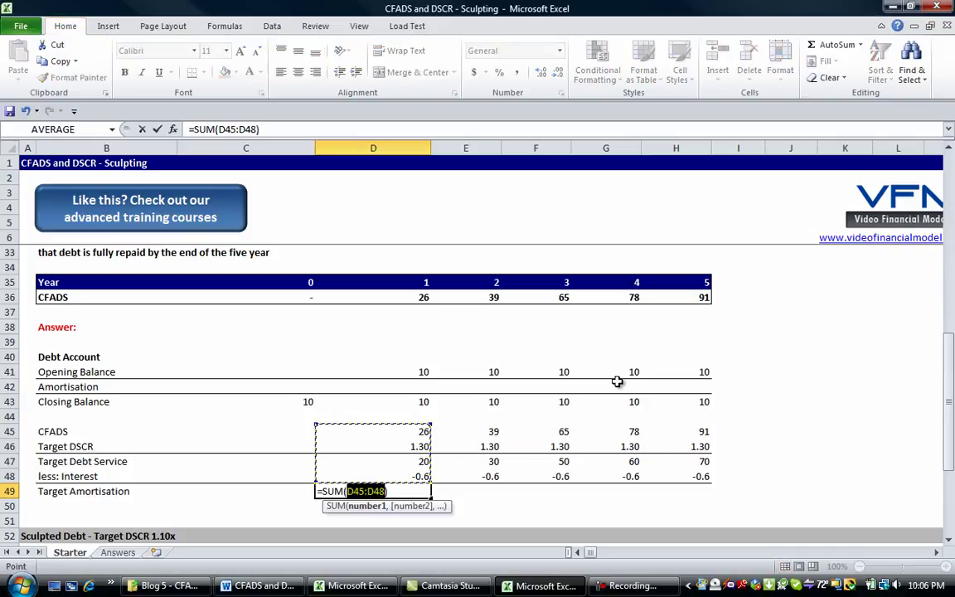
key(Up)
key(Up)
key(shift+Down)
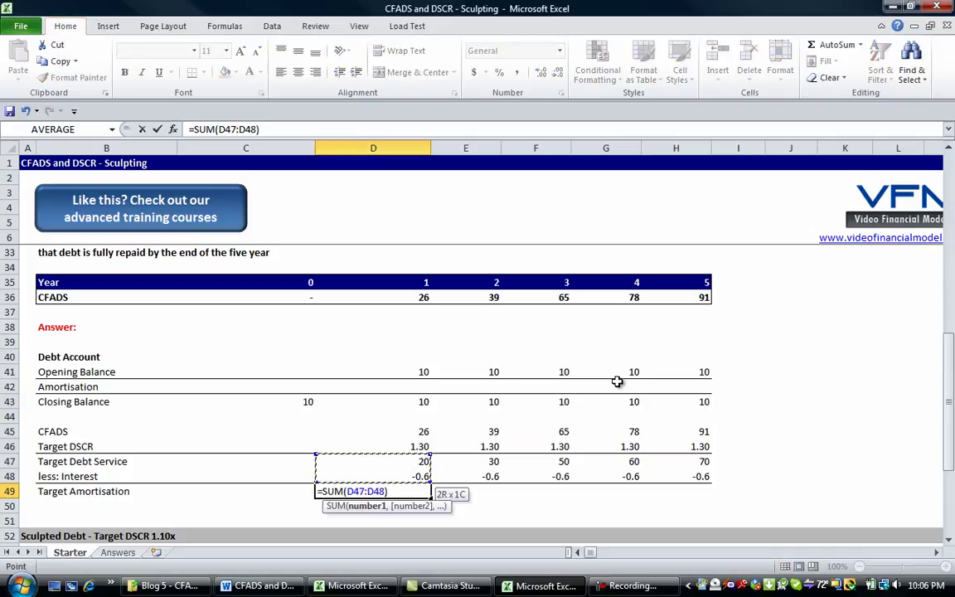
key(Return)
Step: Copy the target amortisation formula from D49 across to year 5 in H49
key(Up)
key(shift+Right)
key(shift+Right)
key(shift+Right)
key(shift+Right)
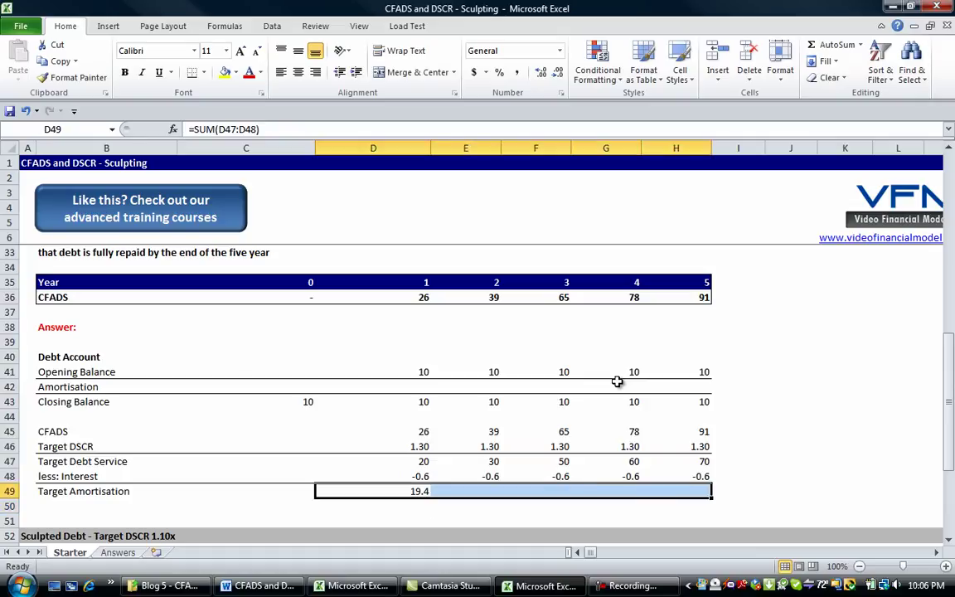
key(ctrl+r)
Step: Link year 1 amortisation of the debt account in D42 to the negative target amortisation, =-D49
key(Right)
key(Up)
key(Up)
key(Up)
key(Up)
key(Up)
key(Up)
key(Up)
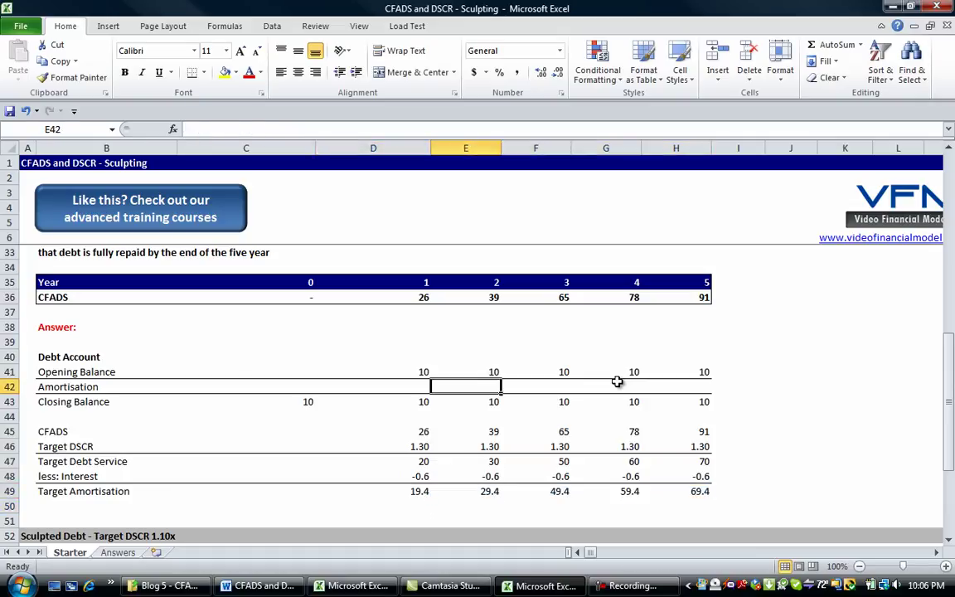
key(Left)
text(=)
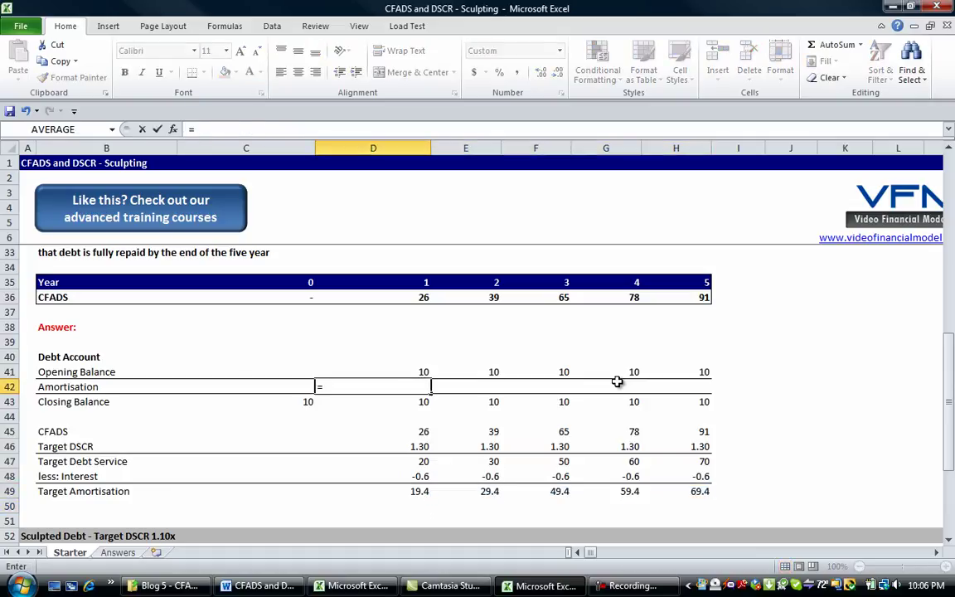
key(Down)
key(BackSpace)
key(BackSpace)
key(BackSpace)
text(-)
key(Down)
key(Down)
key(Down)
key(Down)
key(Down)
key(Down)
key(Down)
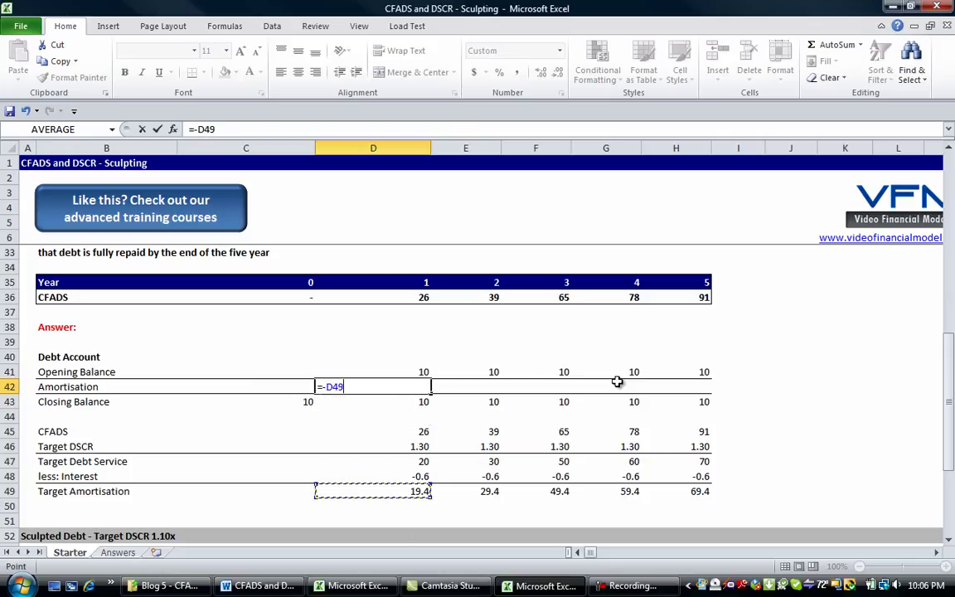
key(Return)
Step: Copy the amortisation formula from D42 across to year 5 in H42
key(Up)
key(shift+Right)
key(shift+Right)
key(shift+Right)
key(shift+Right)
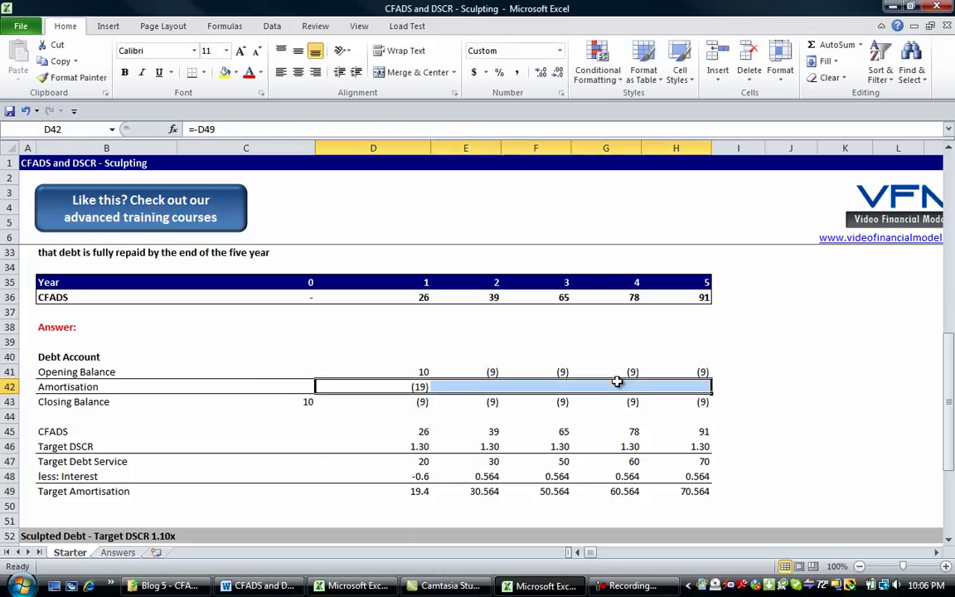
key(ctrl+r)
Step: Highlight the year 5 closing balance in H43 with a yellow fill
key(Left)
key(Left)
key(Right)
key(Right)
key(Right)
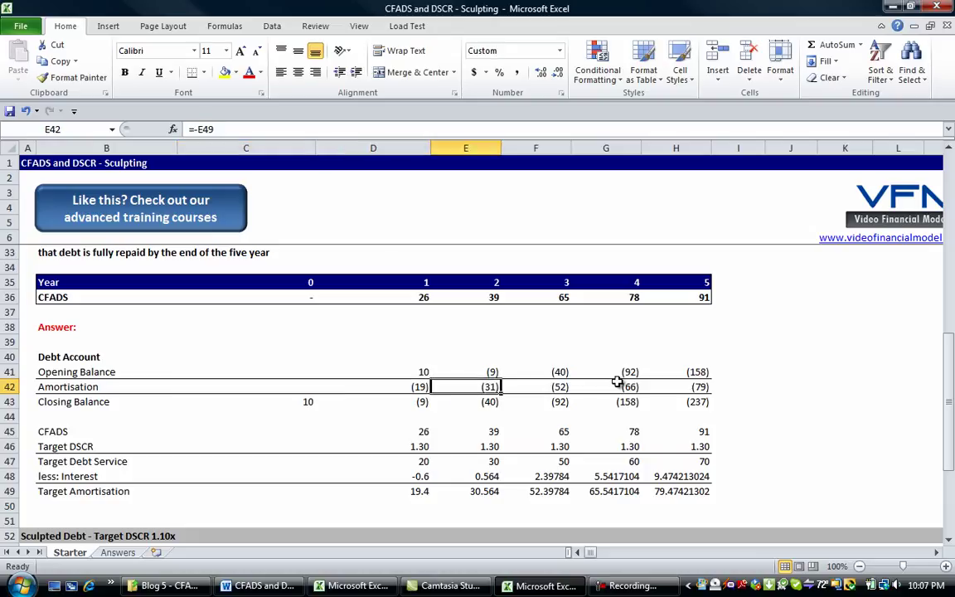
key(Right)
key(Down)
key(Left)
key(Left)
key(shift+Right)
key(shift+Right)
key(shift+Right)
key(shift+Right)
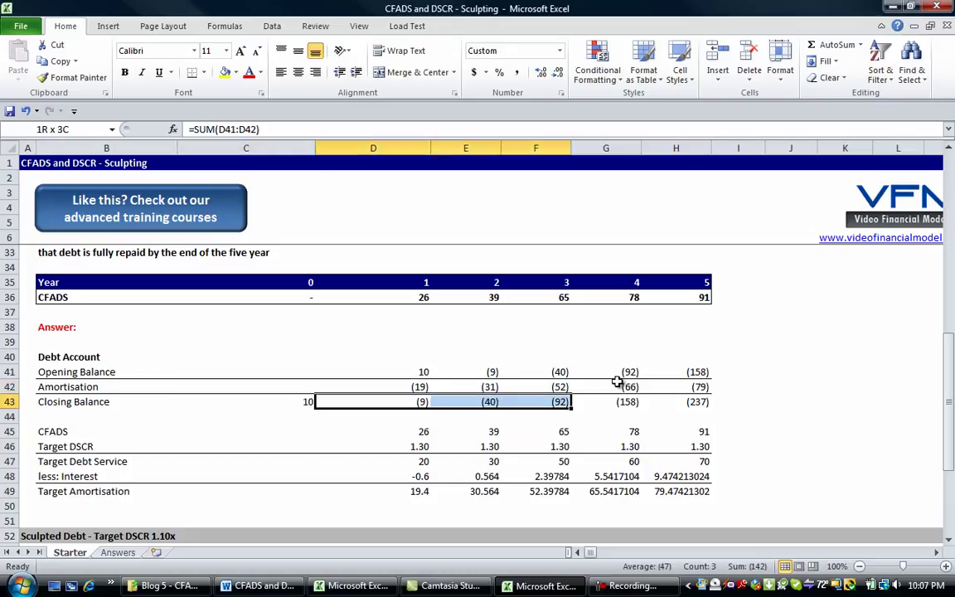
key(Right)
key(Right)
key(Right)
key(Right)
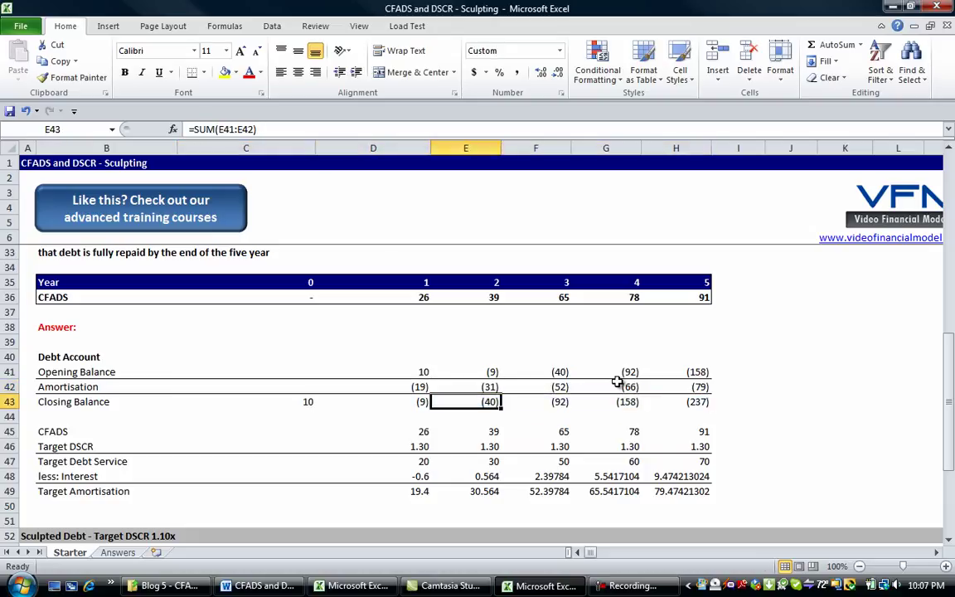
key(F4)
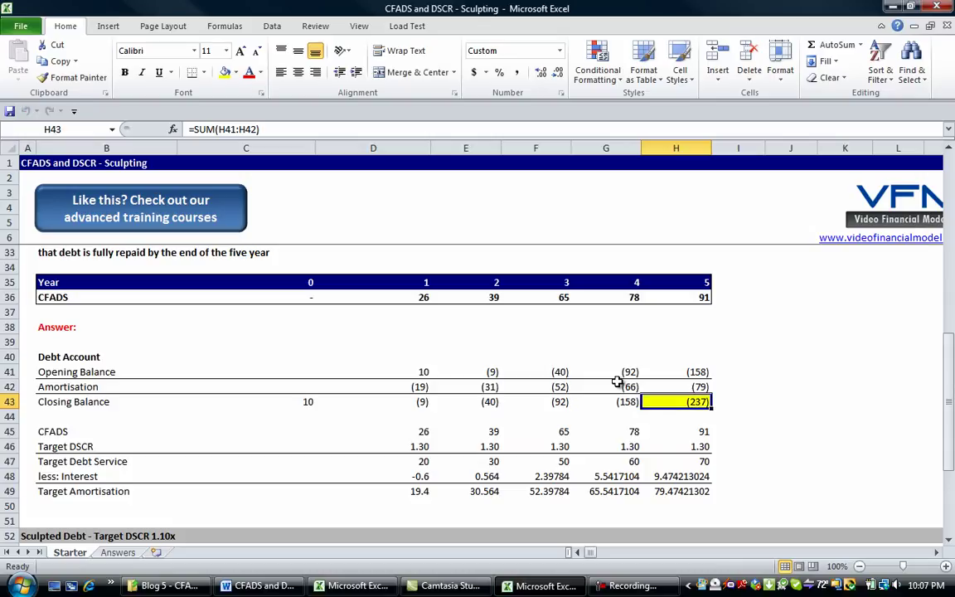
Step: Apply the same yellow fill to the year 0 closing balance in C43
key(Left)
key(Left)
key(Left)
key(Left)
key(Left)
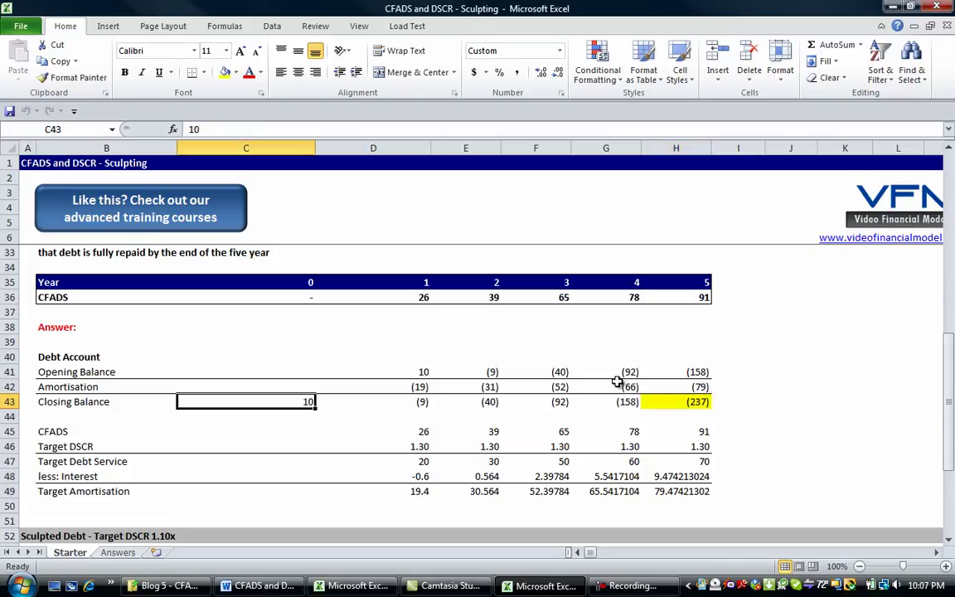
key(F4)
Step: Try 20 as the year 0 closing balance in C43
key(Right)
key(Left)
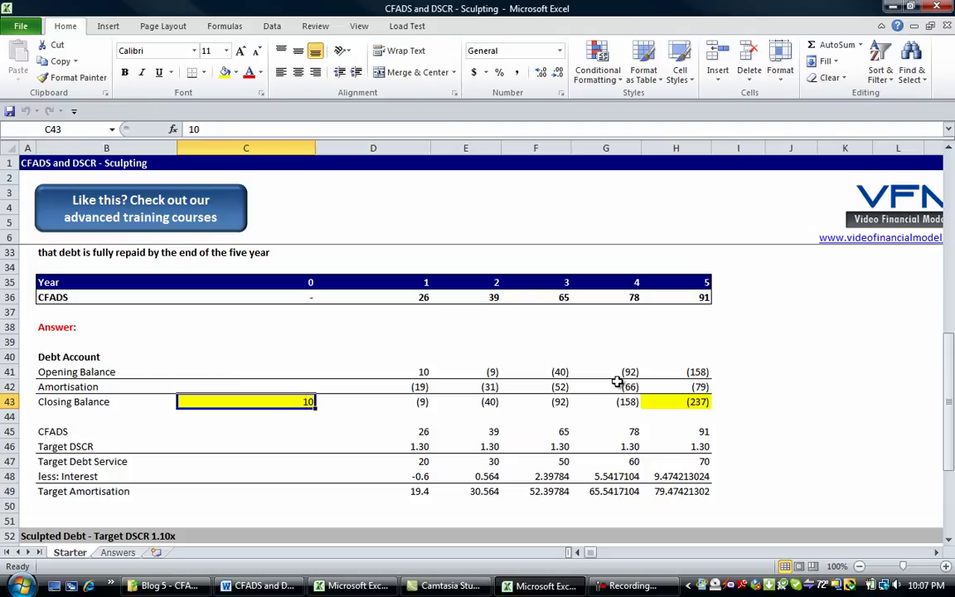
text(20)
key(Return)
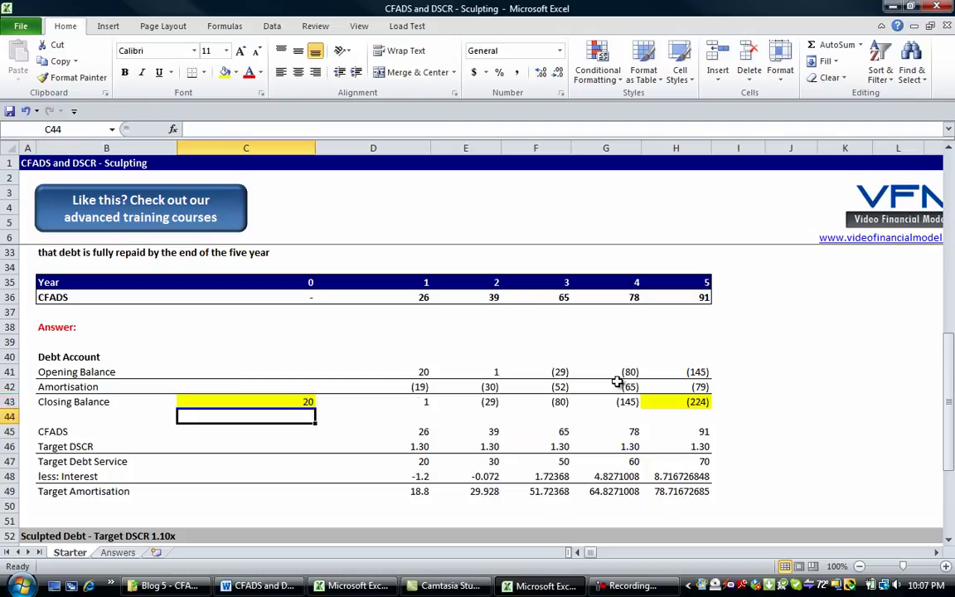
Step: Set the year 0 closing balance in C43 to 100
key(Up)
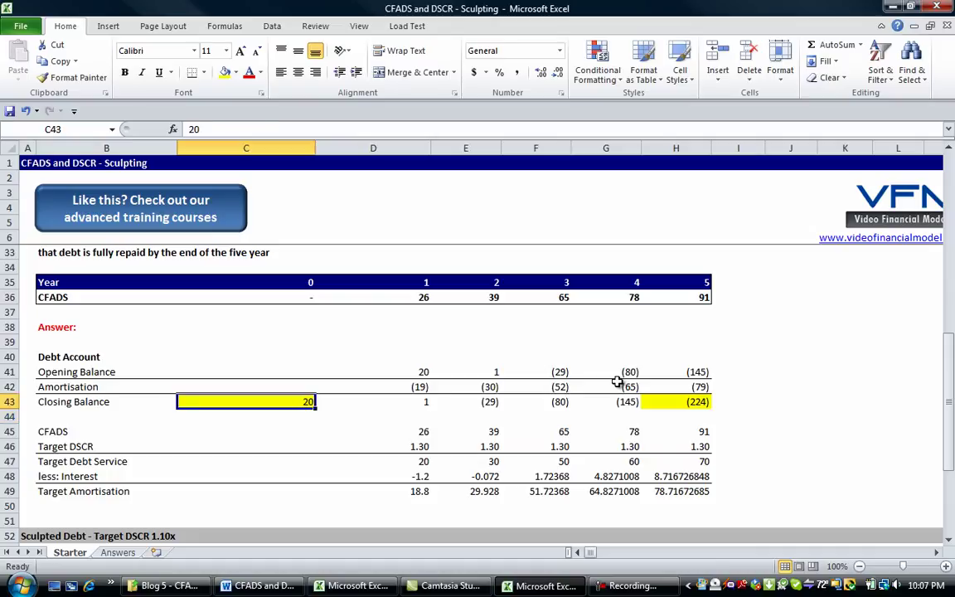
text(100)
key(Return)
key(Up)
Step: Examine the credit foncier debt account in the section above and return to the sculpted closing balance in C43
key(Up)
key(Up)
key(Up)
key(Up)
key(Up)
key(Up)
key(Up)
key(Up)
key(Up)
key(Up)
key(Up)
key(Up)
key(Up)
key(Up)
key(Up)
key(Up)
key(Up)
key(Up)
key(Up)
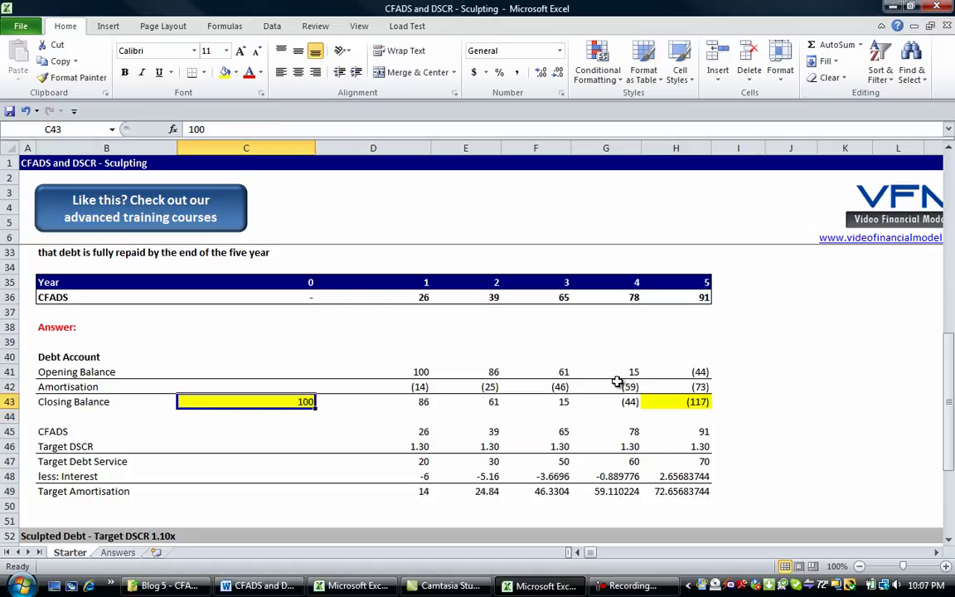
key(Up)
key(Up)
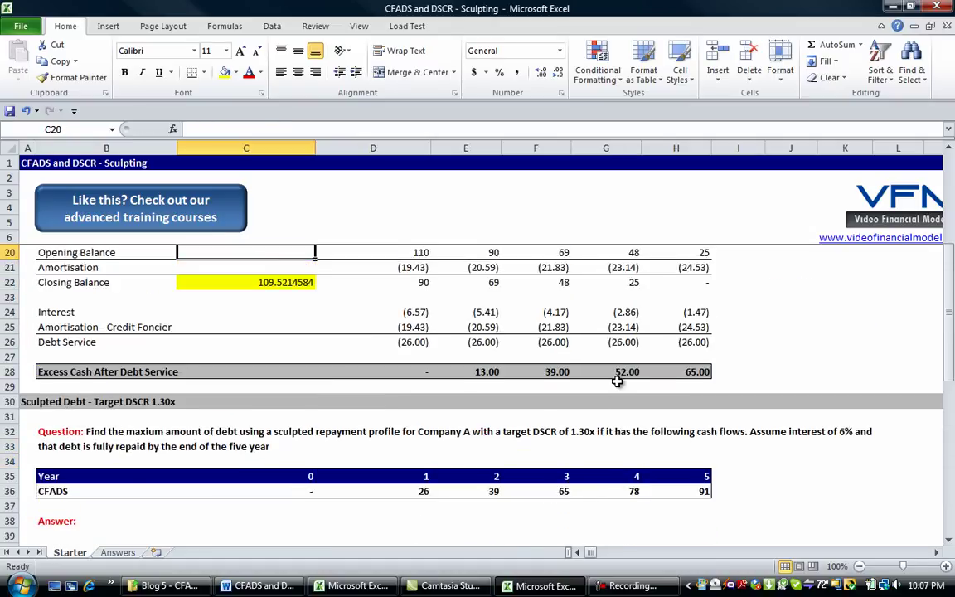
key(Down)
key(Down)
key(Down)
key(Down)
key(Down)
key(Down)
key(Down)
key(Down)
key(Down)
key(Down)
key(Down)
key(Down)
key(Down)
key(Down)
key(Down)
key(Down)
key(Down)
key(Down)
key(Down)
key(Down)
key(Down)
key(Down)
key(Down)
key(Down)
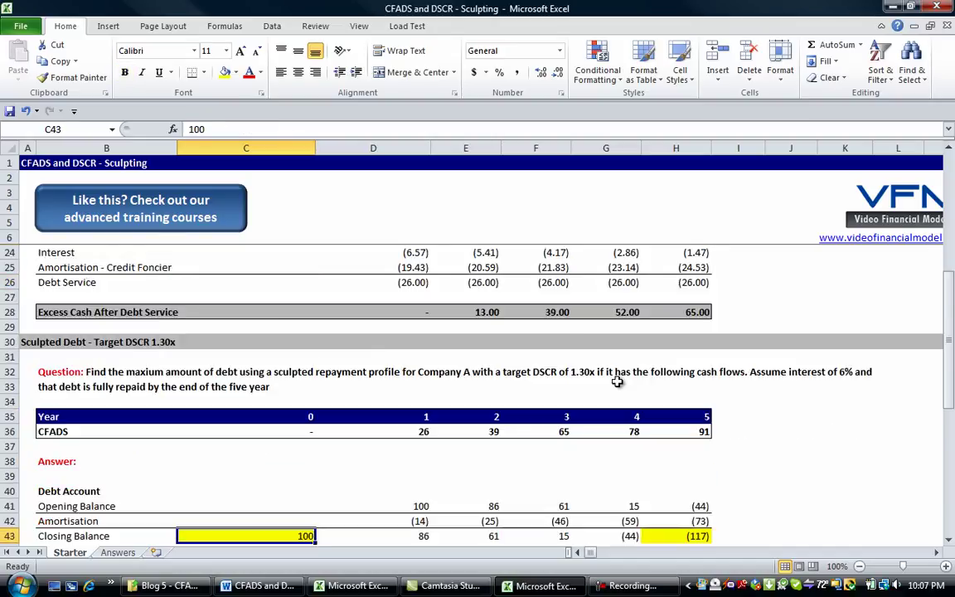
key(Up)
key(Up)
key(Up)
key(Up)
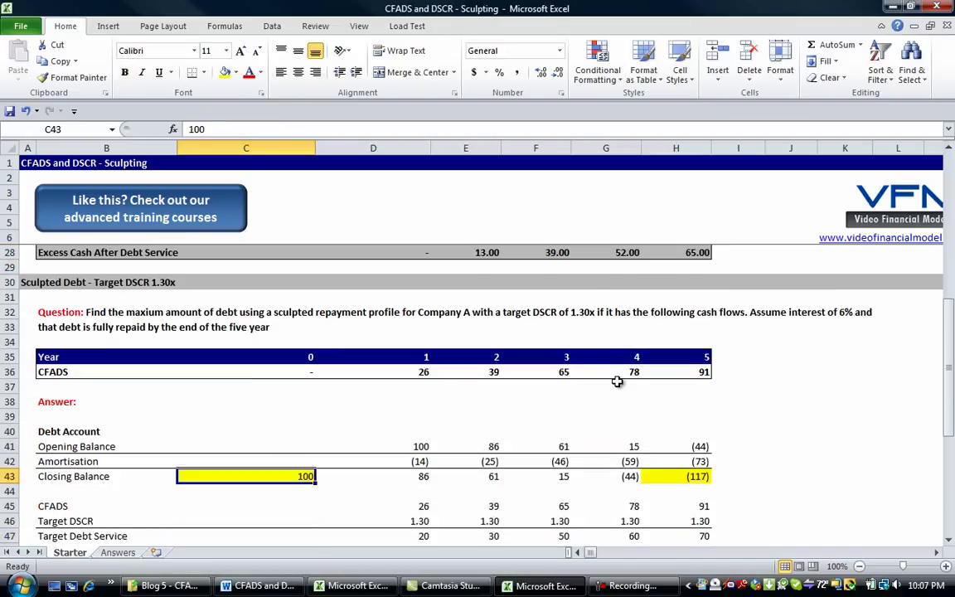
Step: Try 150 as the year 0 closing balance in C43
text(150)
key(Return)
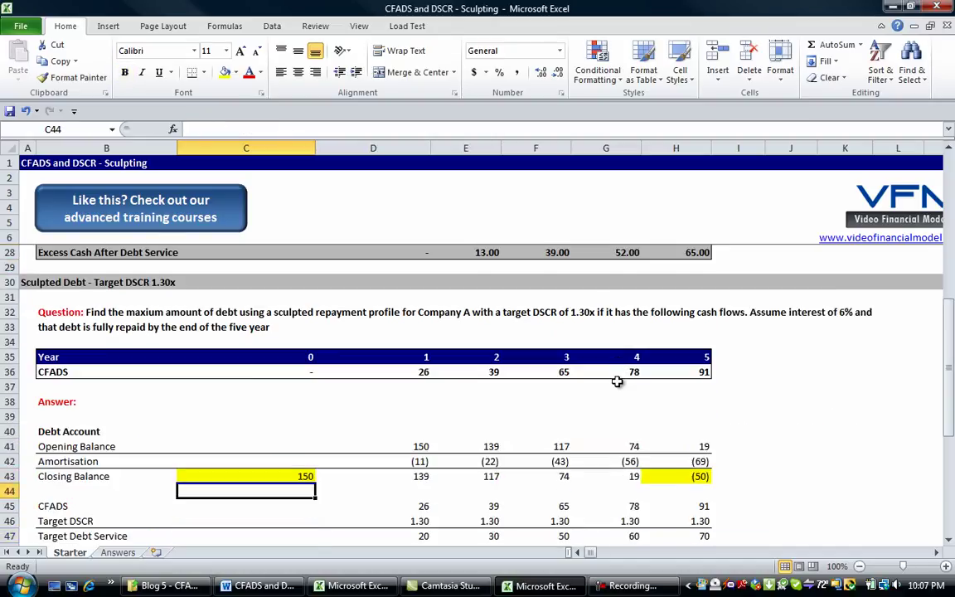
Step: Examine how the trial debt amount flows through the sculpted debt account and the target amortisation calculation beneath it
key(Down)
key(Down)
key(Down)
key(Down)
key(Down)
key(Down)
key(Down)
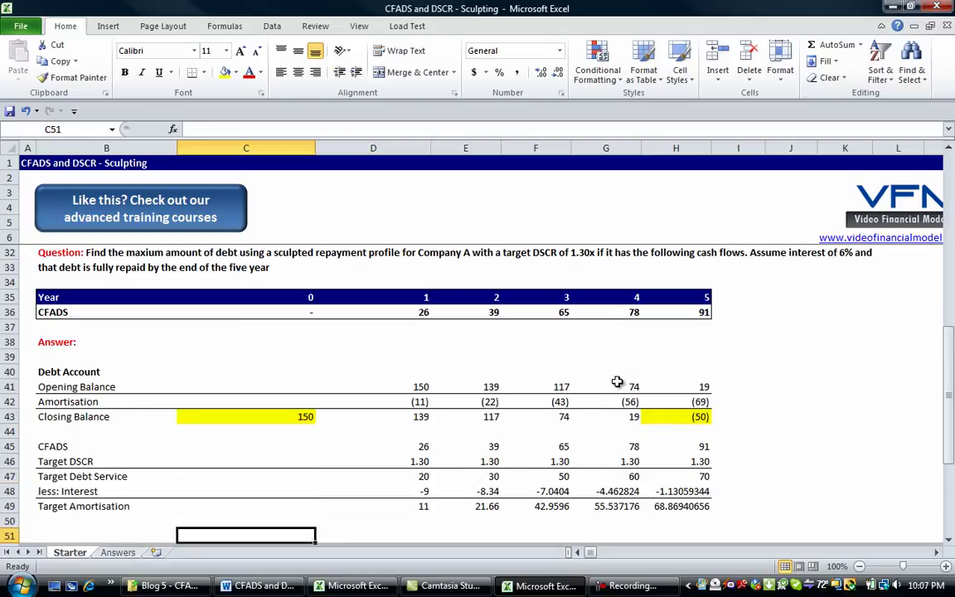
key(Up)
key(Up)
key(Up)
key(Up)
key(Up)
key(Up)
key(Up)
key(Up)
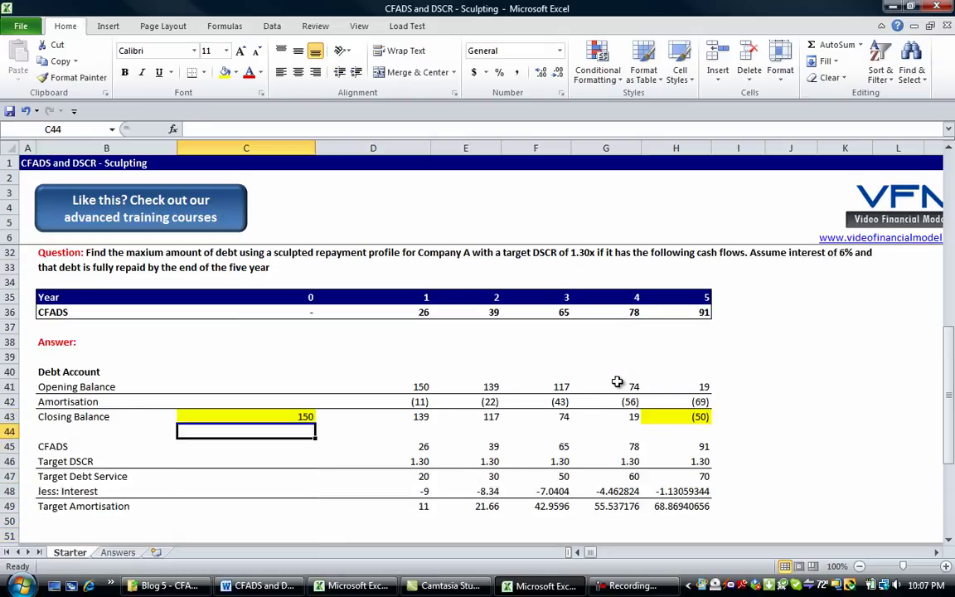
key(Down)
key(Down)
key(Down)
key(Down)
key(Down)
key(Down)
key(Down)
key(Down)
key(Down)
key(Down)
key(Down)
key(Down)
key(Down)
key(Up)
key(Up)
key(Up)
key(Up)
key(Up)
key(Up)
key(Up)
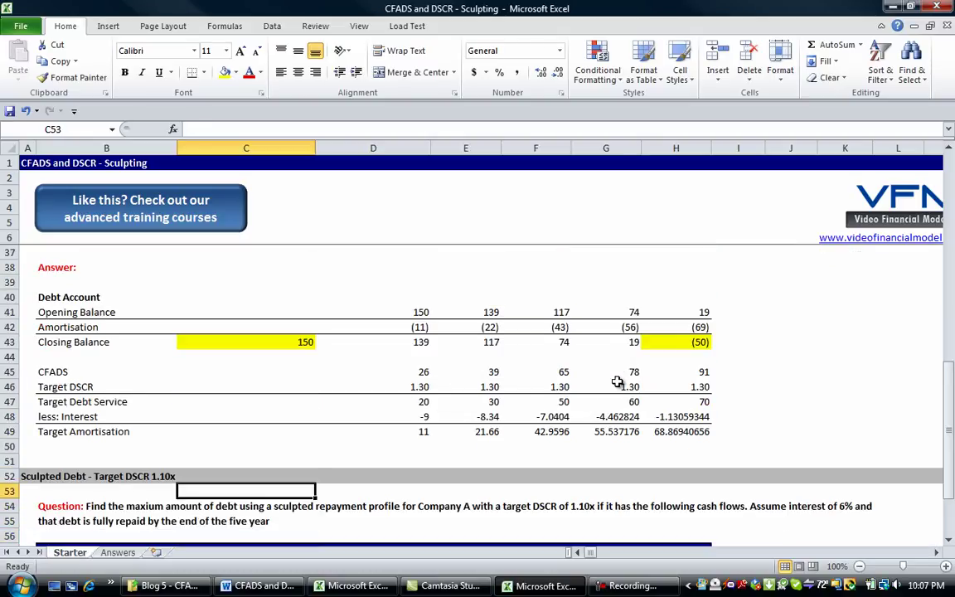
Step: Try 175 as the year 0 closing balance in C43
key(Up)
key(Up)
key(Up)
key(Up)
key(Up)
key(Up)
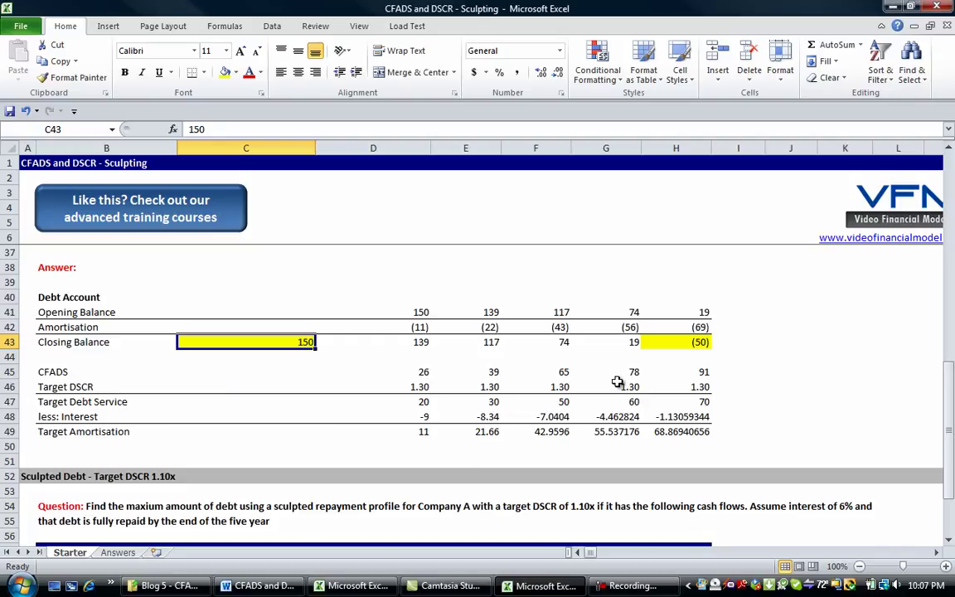
text(175)
key(Return)
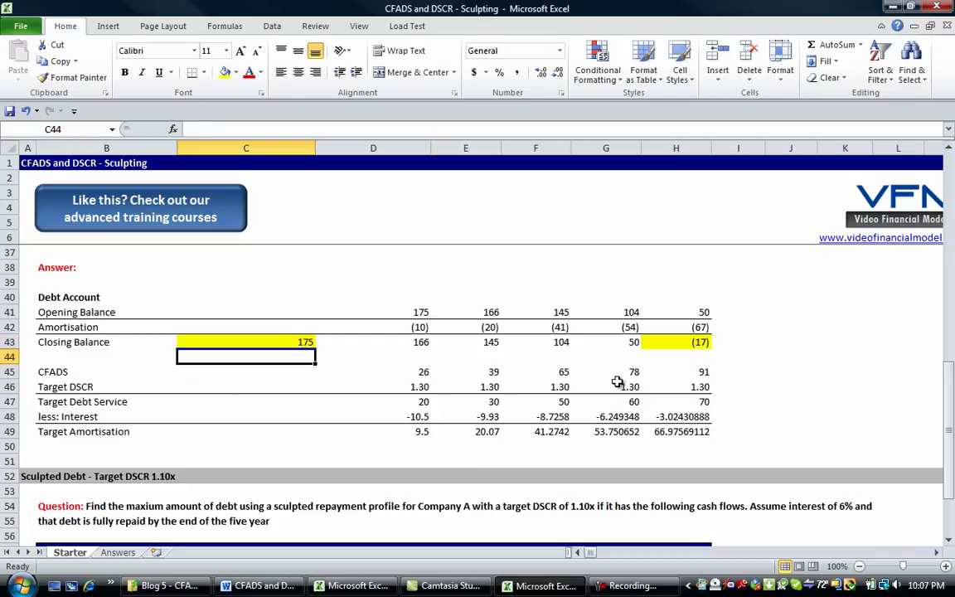
Step: Run Goal Seek to bring the year 5 closing balance in H43 to 0 by changing the year 0 closing balance in C43
key(Right)
key(Right)
key(Right)
key(Right)
key(Up)
key(Right)
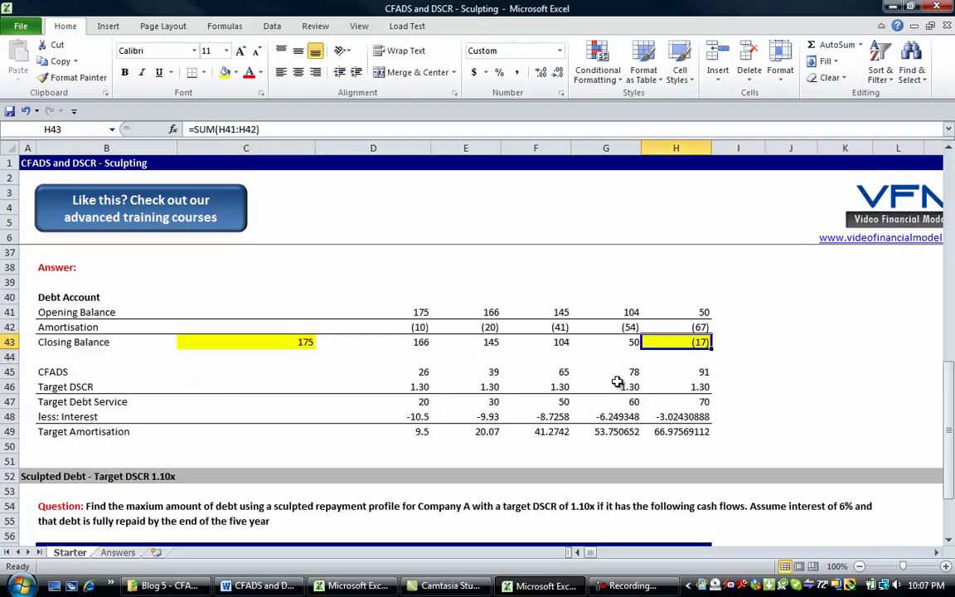
key(alt)
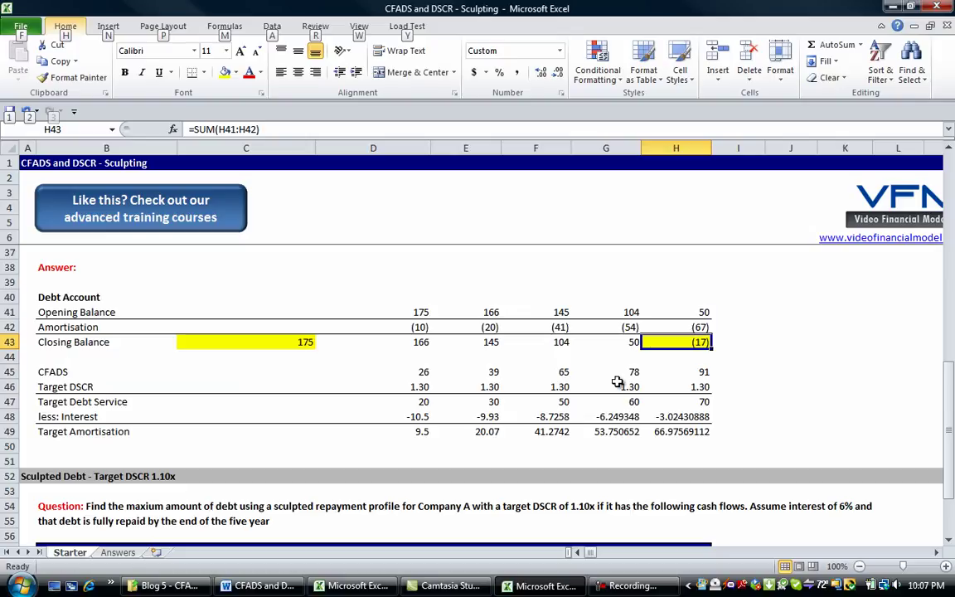
key(a)
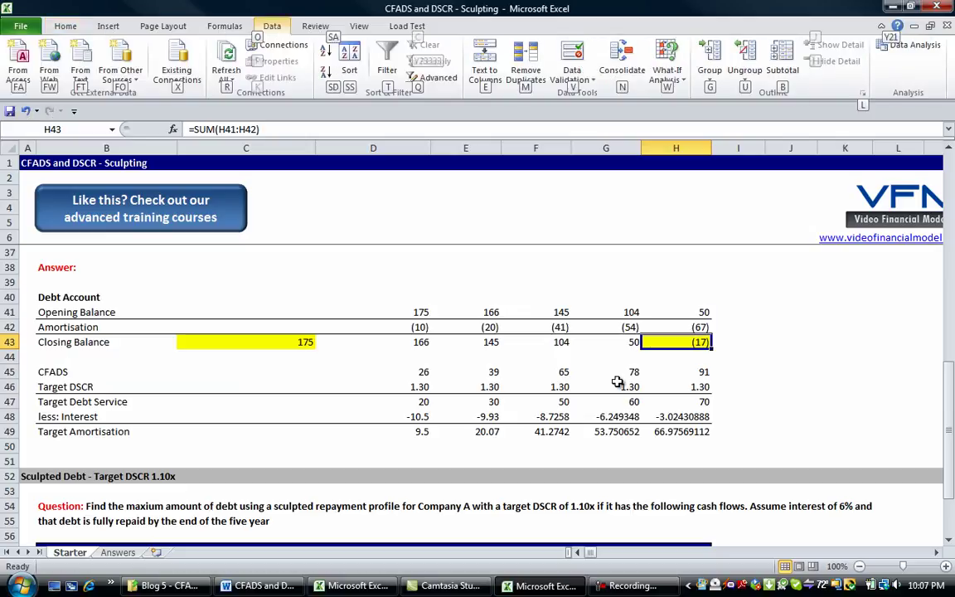
key(w)
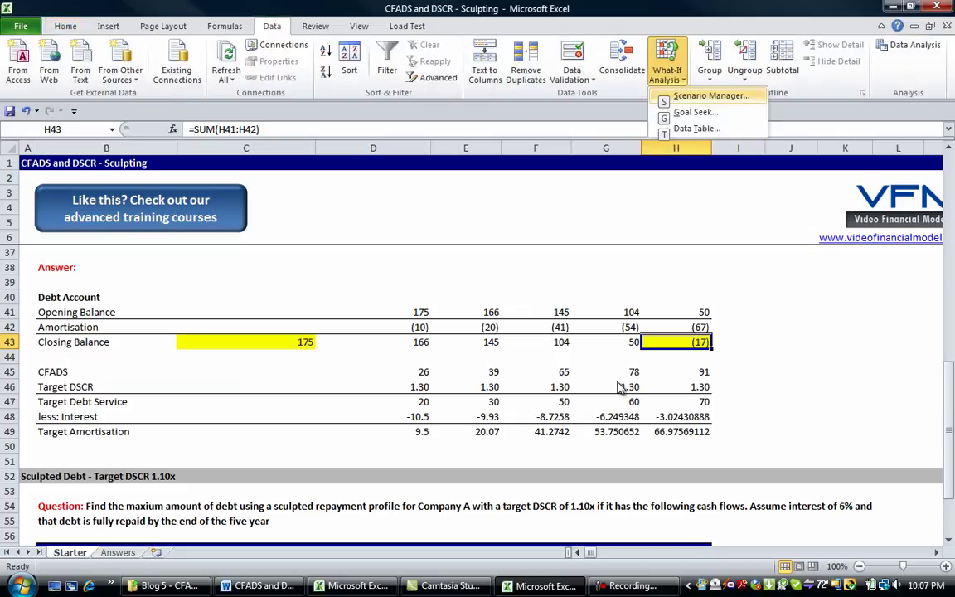
key(Down)
key(Return)
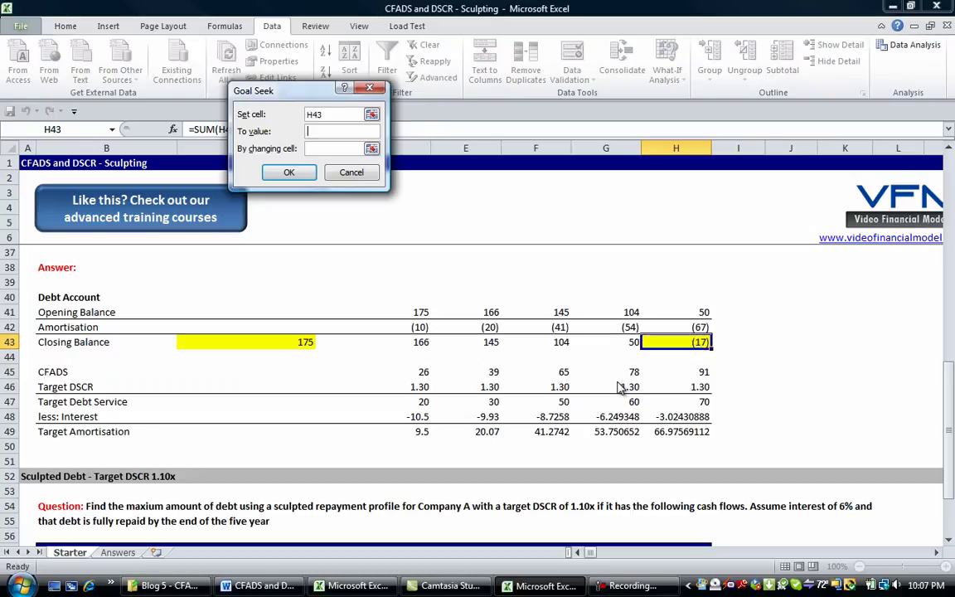
text(0)
key(Tab)
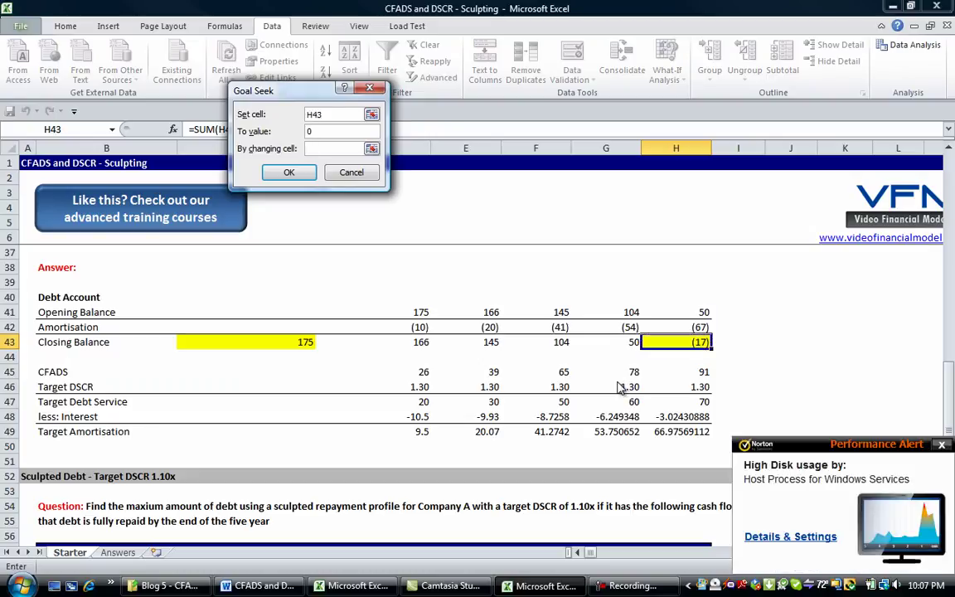
key(Left)
key(Left)
key(Left)
key(Left)
key(Left)
key(Return)
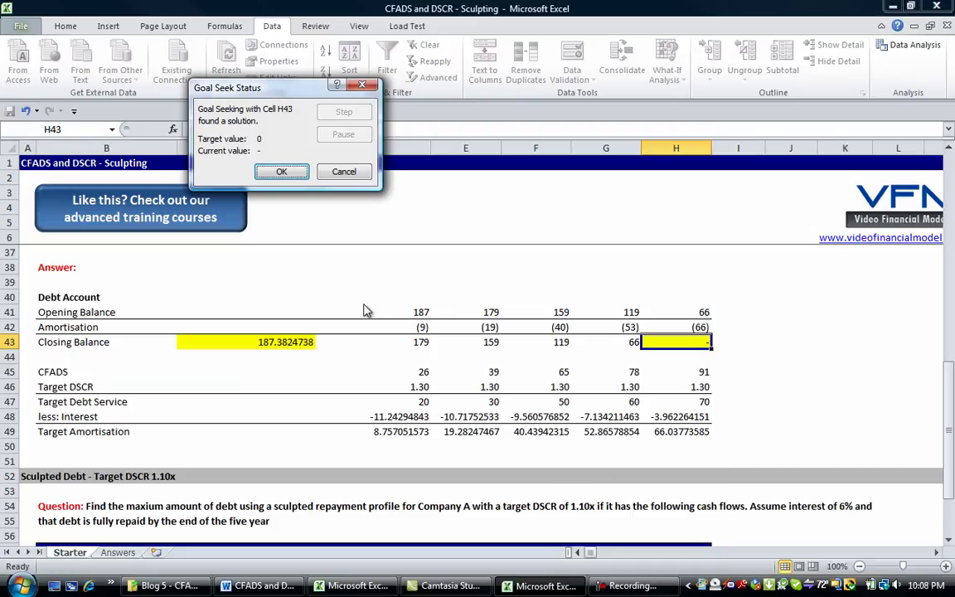
click(282, 172)
Step: Insert two blank rows at row 51, between the target amortisation and the Target DSCR 1.10x section heading
drag(286, 386, 286, 401)
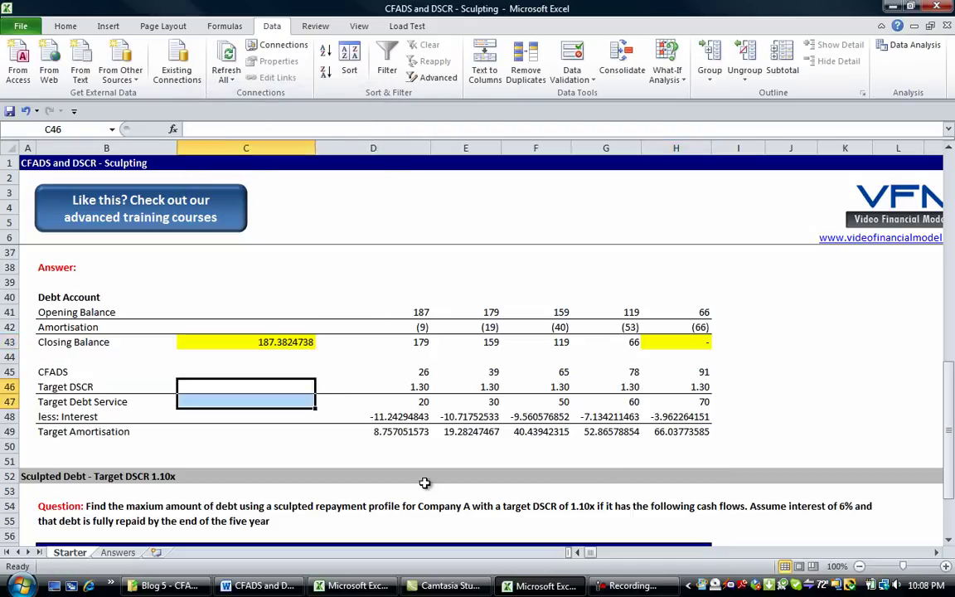
key(Down)
key(Left)
key(Down)
key(Down)
key(Down)
key(Down)
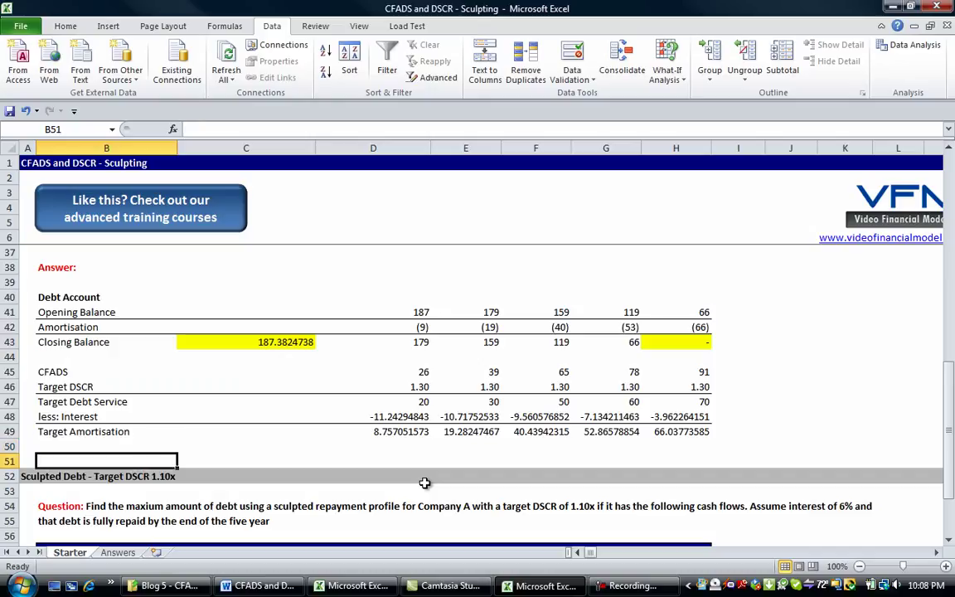
key(shift+space)
key(ctrl+shift+plus)
key(ctrl+shift+plus)
key(shift+BackSpace)
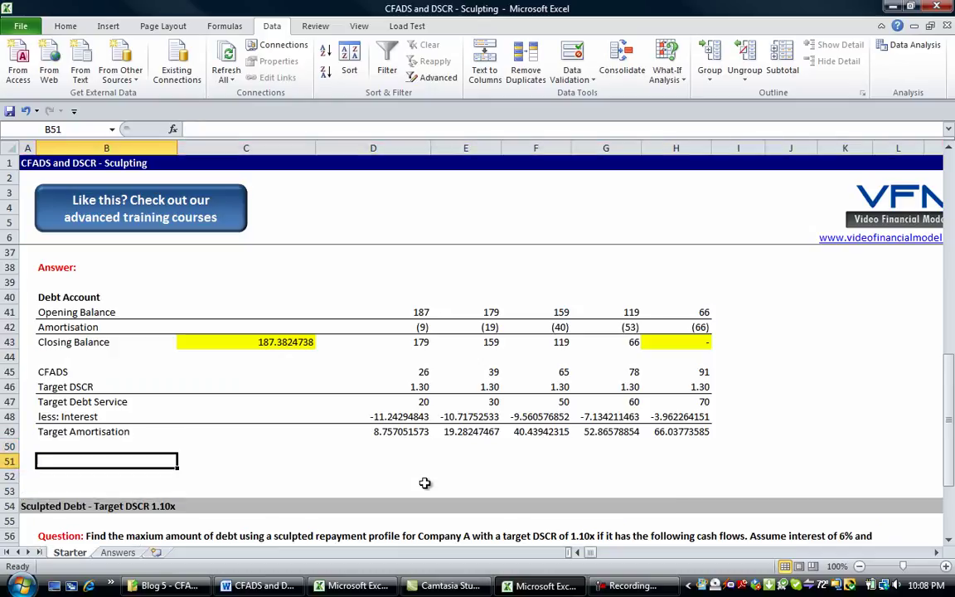
Step: Enter the label "Excess Cash" in B51
text(Exce)
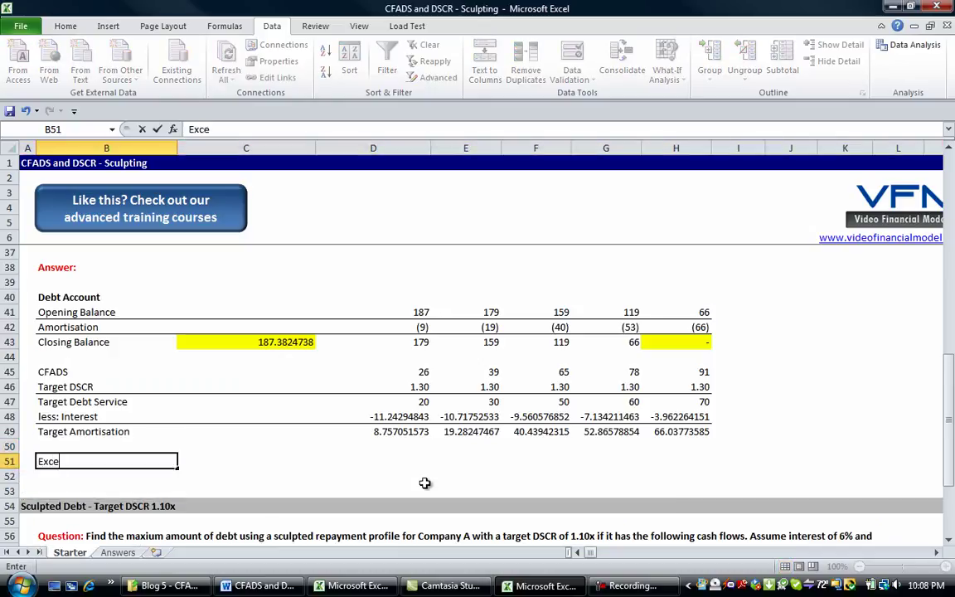
text(ss Cash)
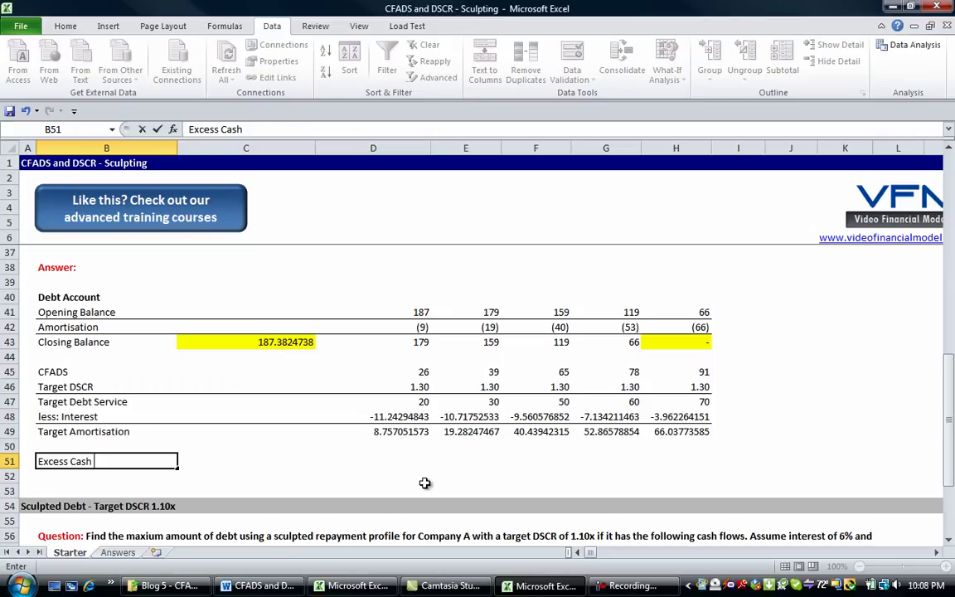
key(Return)
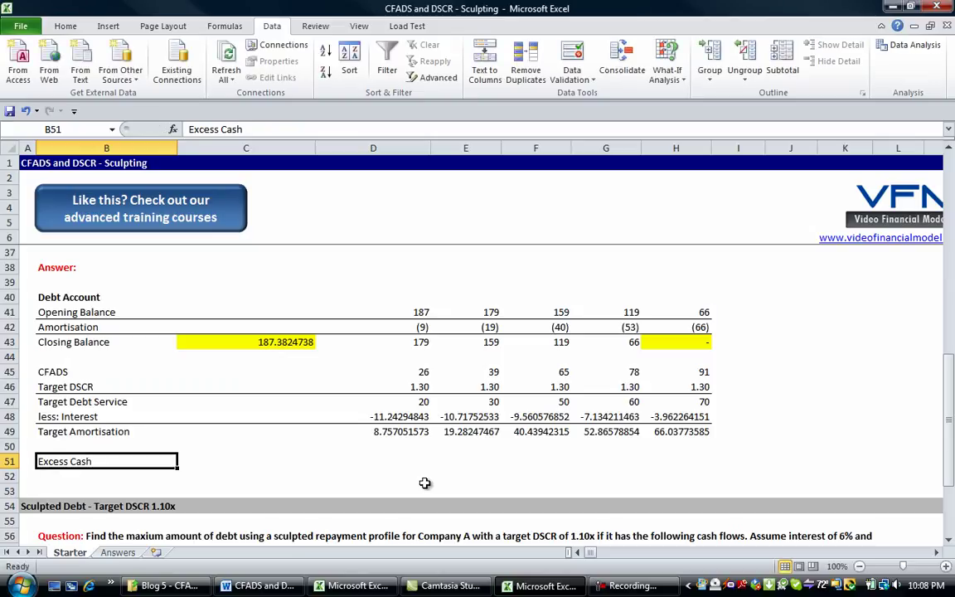
Step: Copy the formatted "Excess Cash After Debt Service" label from B28 of the credit foncier section into B51
key(Up)
key(Up)
key(Up)
key(Up)
key(Up)
key(Up)
key(Up)
key(Up)
key(Up)
key(Up)
key(Up)
key(Up)
key(Up)
key(Up)
key(Up)
key(Up)
key(Up)
key(Up)
key(Up)
key(Up)
key(Down)
key(Down)
key(Down)
key(Down)
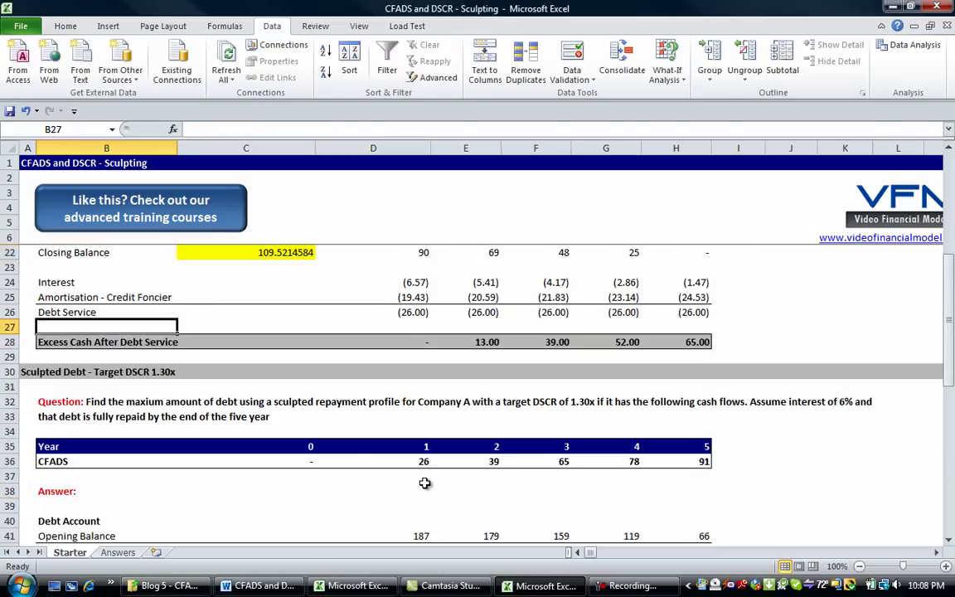
key(ctrl+c)
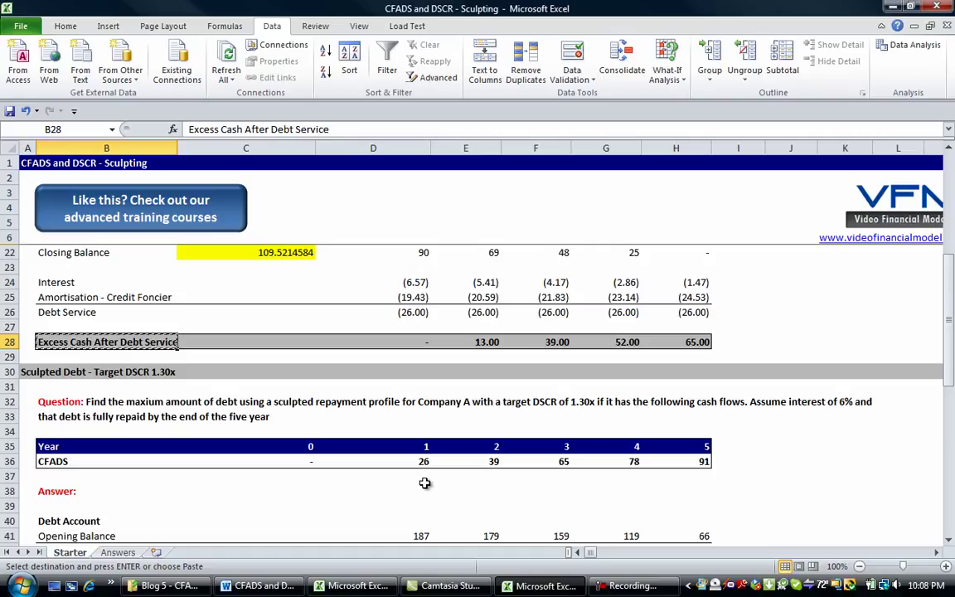
key(Down)
key(Down)
key(Down)
key(Down)
key(Down)
key(Down)
key(Down)
key(Down)
key(Down)
key(Down)
key(Down)
key(Down)
key(Down)
key(Down)
key(Down)
key(Down)
key(Down)
key(Down)
key(Down)
key(Down)
key(Down)
key(Down)
key(Down)
key(Down)
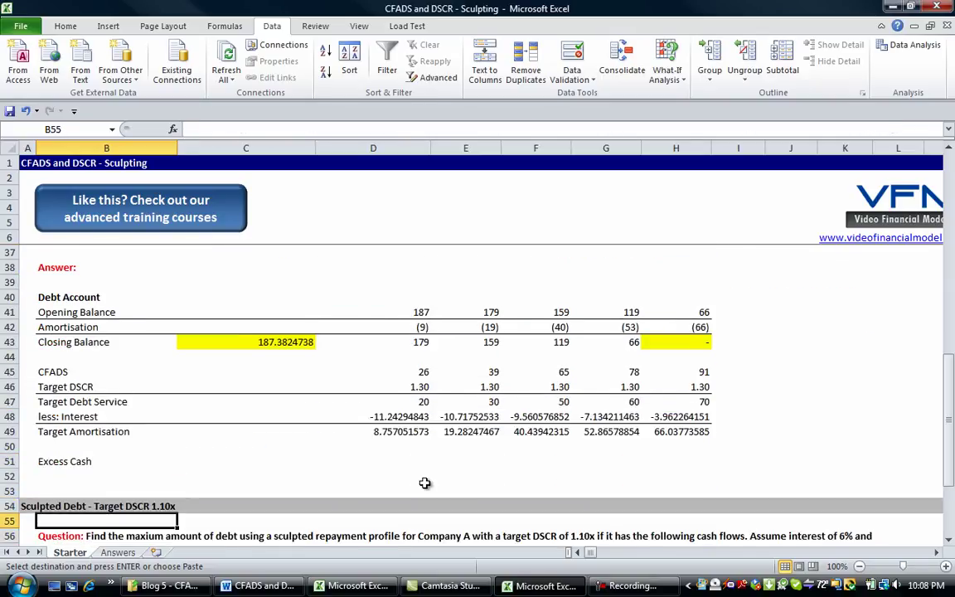
key(Up)
key(Up)
key(Up)
key(Up)
key(ctrl+v)
Step: Enter the year 1 excess cash formula =D36+D48-D49 in D51, taking CFADS plus negative interest less target amortisation
key(Right)
key(Right)
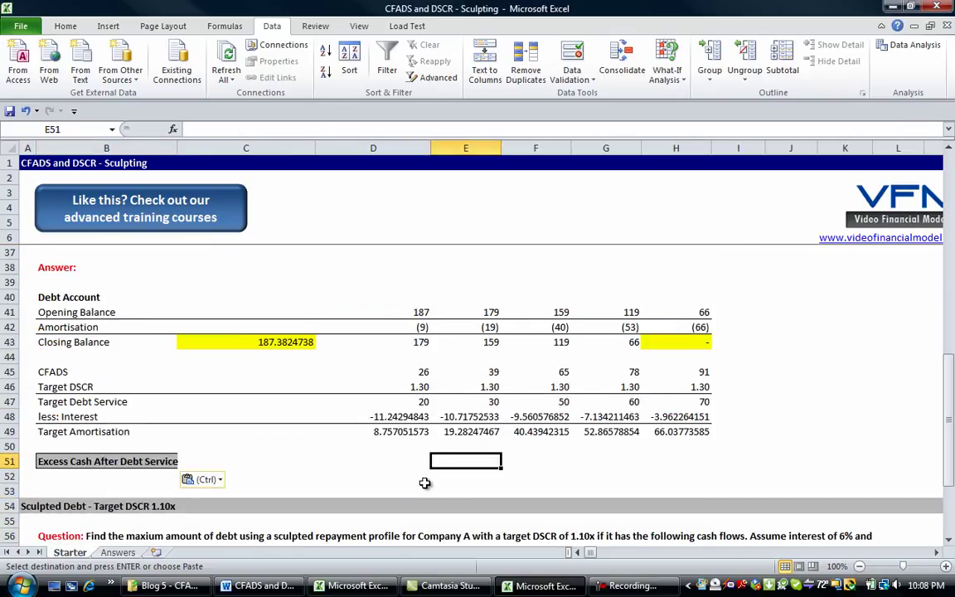
text(=)
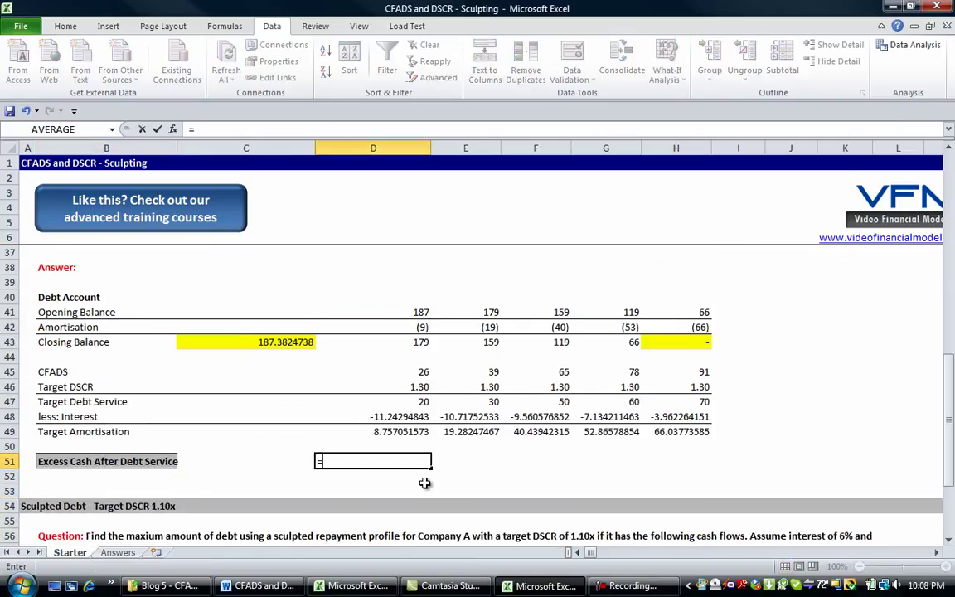
key(Up)
key(Up)
key(Up)
key(Up)
key(Up)
key(Up)
key(Up)
key(Up)
key(Up)
key(Up)
key(Up)
key(Up)
key(Up)
key(Up)
key(Up)
key(Up)
key(Up)
key(Down)
key(Down)
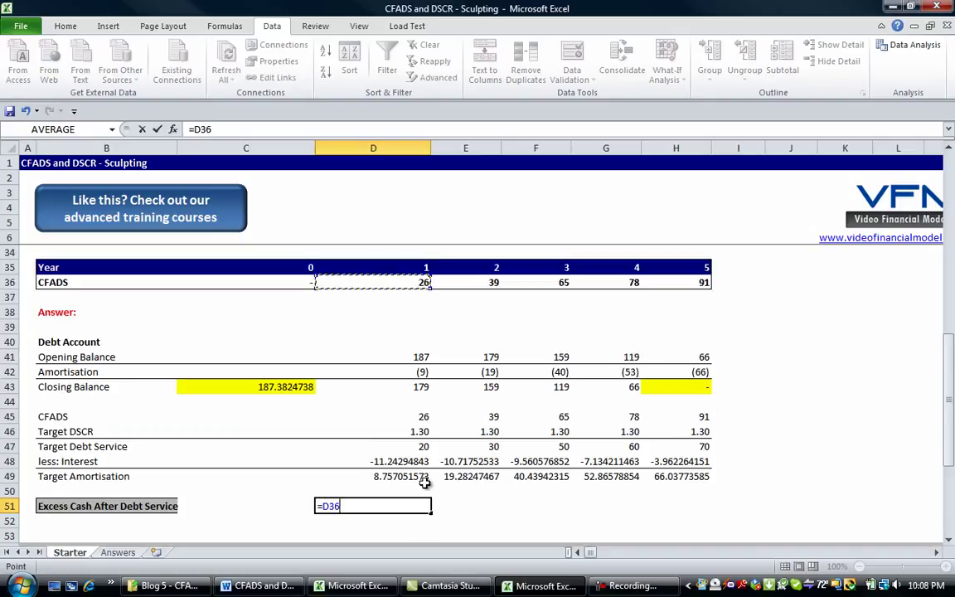
text(+)
key(Up)
key(Up)
key(Up)
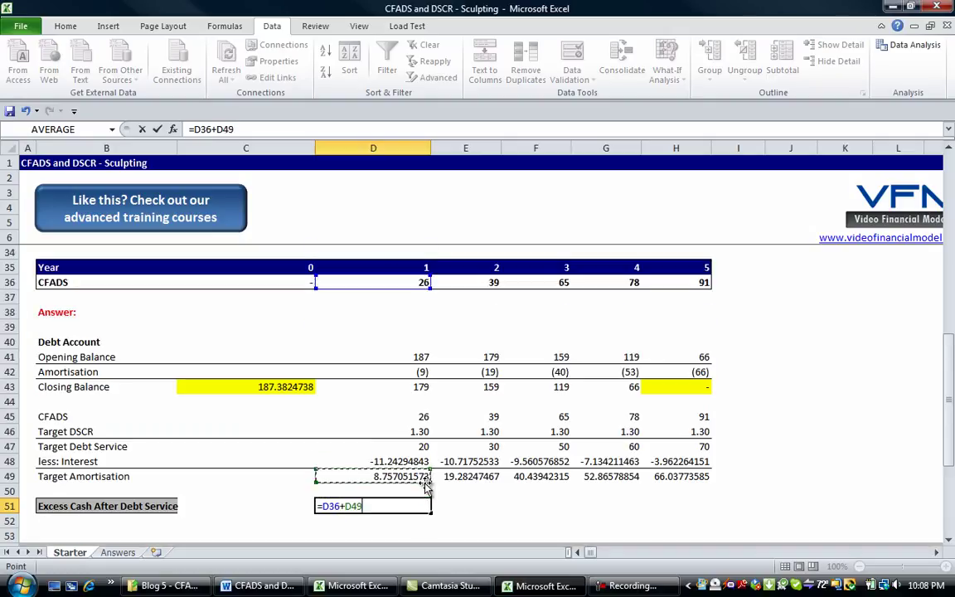
text(-)
key(Up)
key(Up)
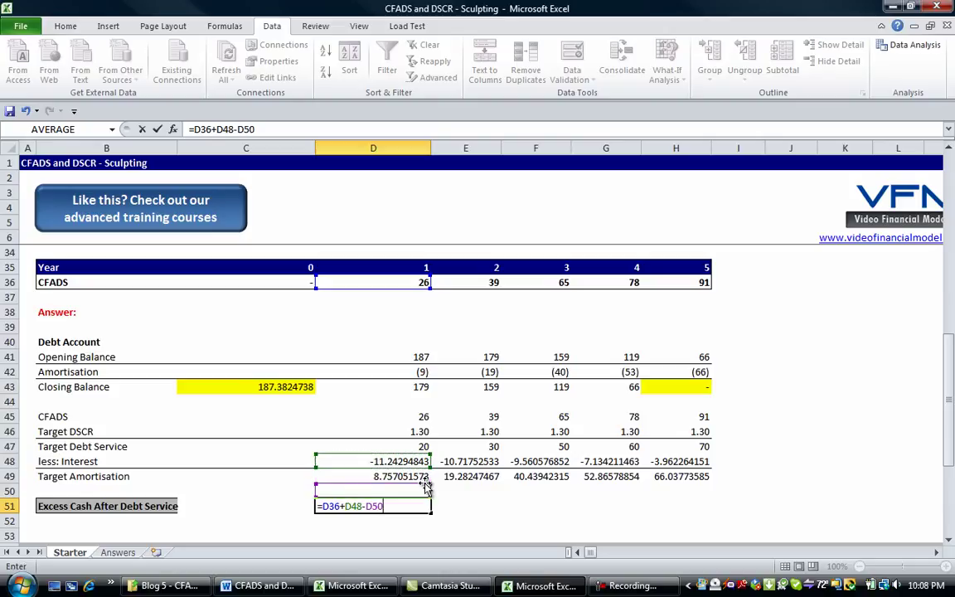
key(Return)
key(Up)
key(Up)
key(Up)
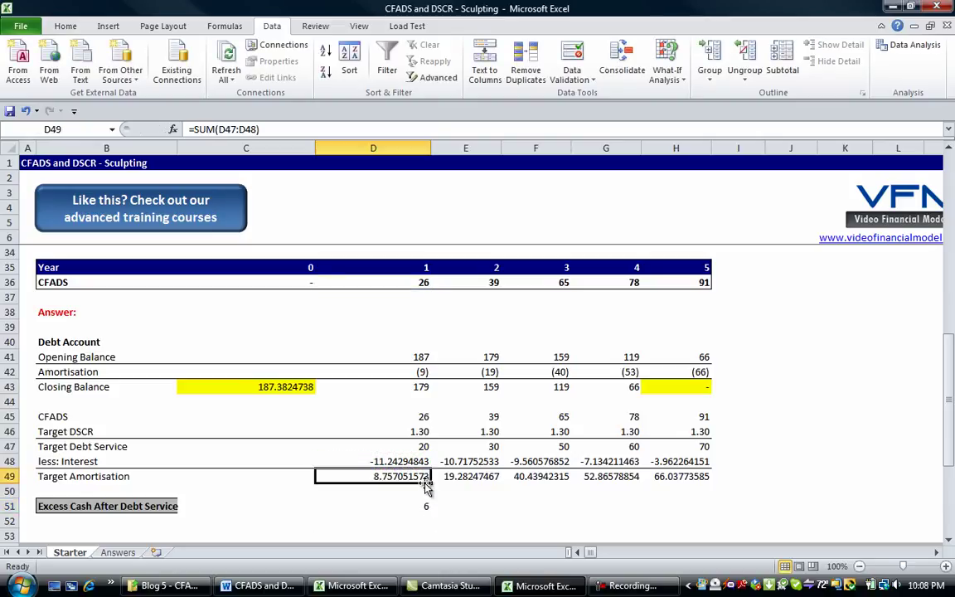
Step: Fill the year 1 excess cash formula in D51 across to year 5 in H51
key(Down)
key(Down)
key(shift+Right)
key(shift+Right)
key(shift+Right)
key(shift+Right)
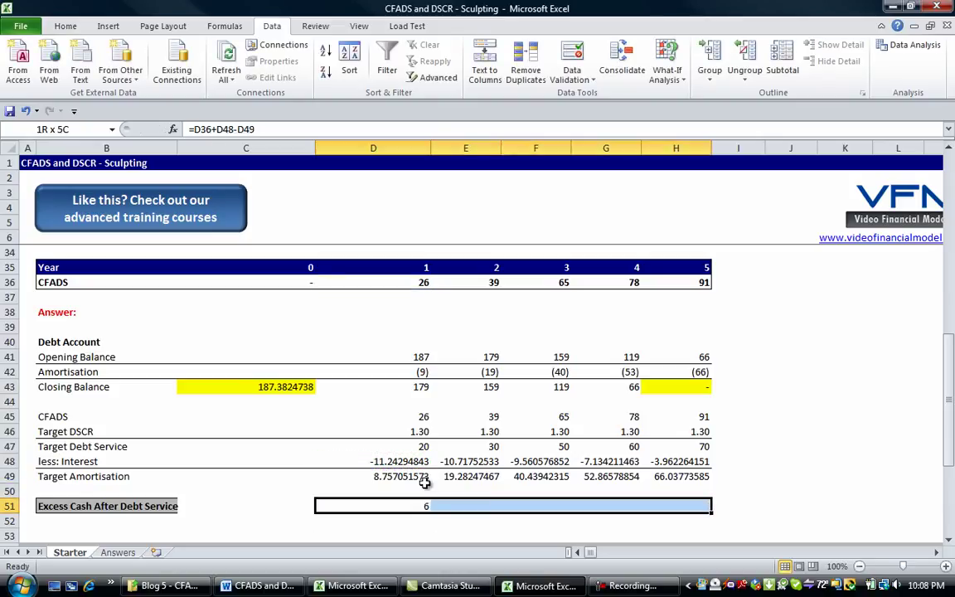
key(ctrl+r)
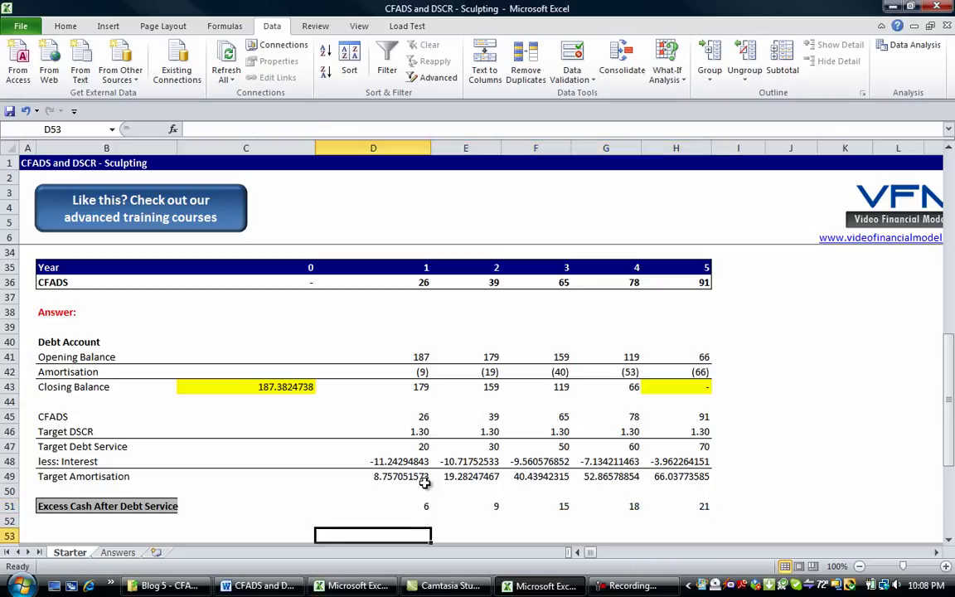
Step: Format the whole Excess Cash After Debt Service row, B51:H51, with the grey fill and outline border used in row 28
key(Left)
key(Left)
key(shift+Right)
key(shift+Right)
key(shift+Right)
key(shift+Right)
key(shift+Right)
key(shift+Right)
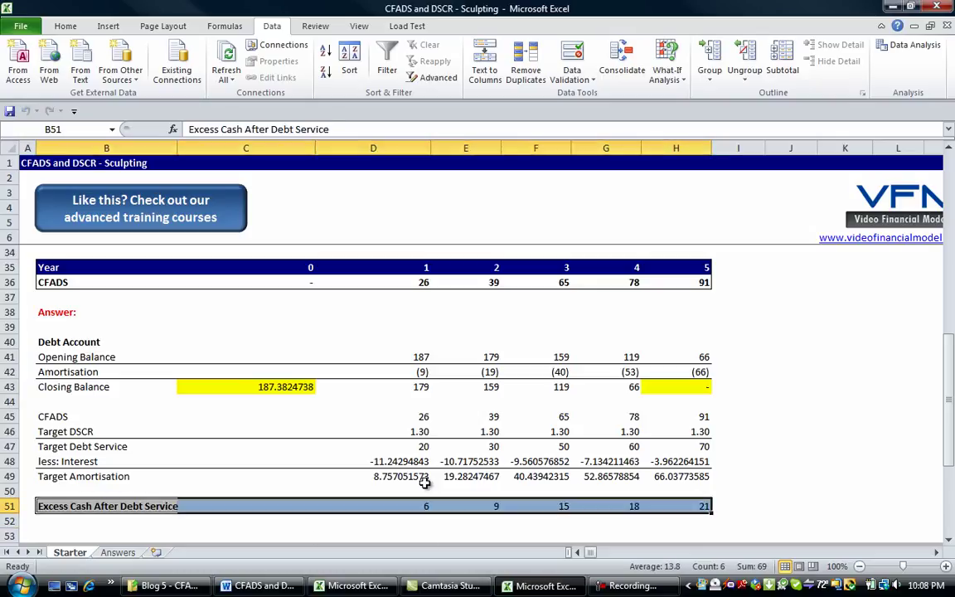
Step: Sum the sculpted excess cash for years 1 to 5 in J51 with =SUM(D51:H51)
key(Right)
key(Right)
key(Right)
key(Right)
key(Right)
key(Right)
key(Right)
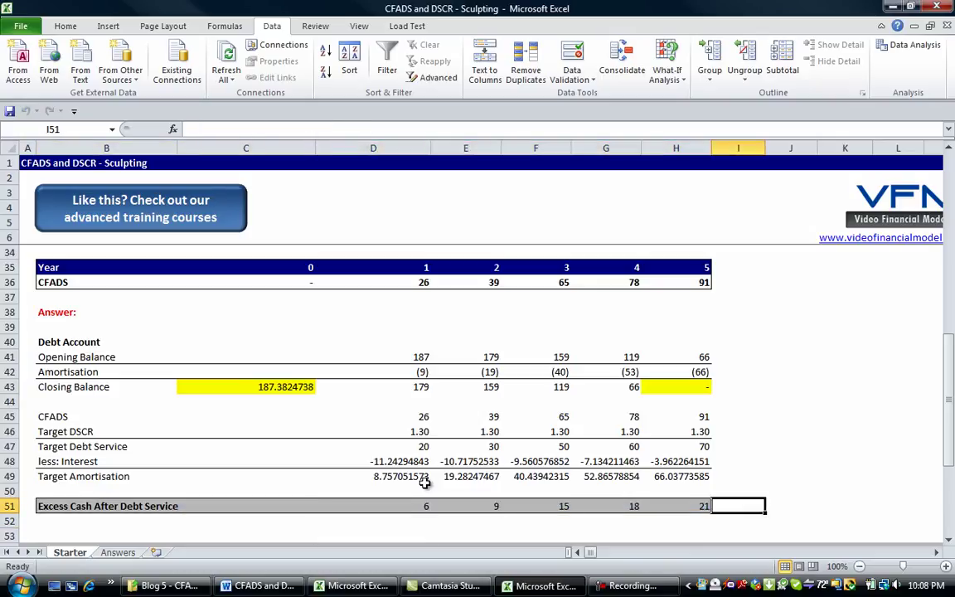
key(Right)
text(=sum()
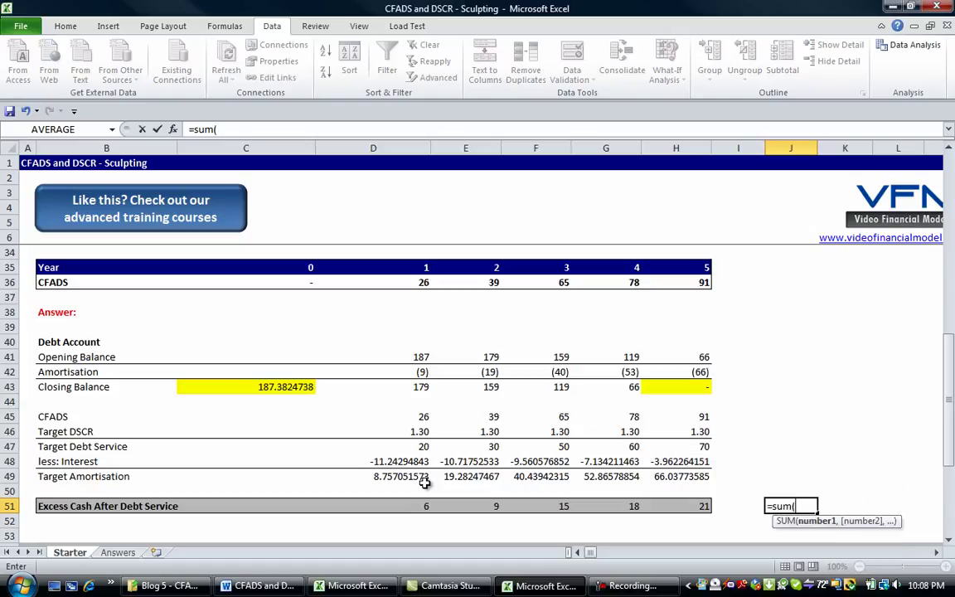
key(Left)
key(Left)
key(shift+Left)
key(shift+Left)
key(shift+Left)
key(shift+Left)
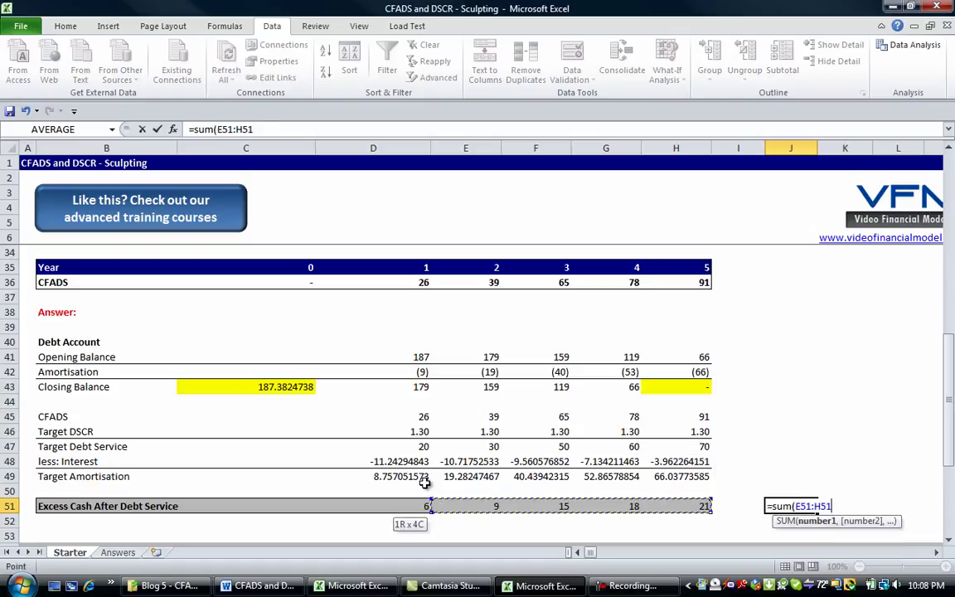
text())
key(Return)
key(Up)
key(Left)
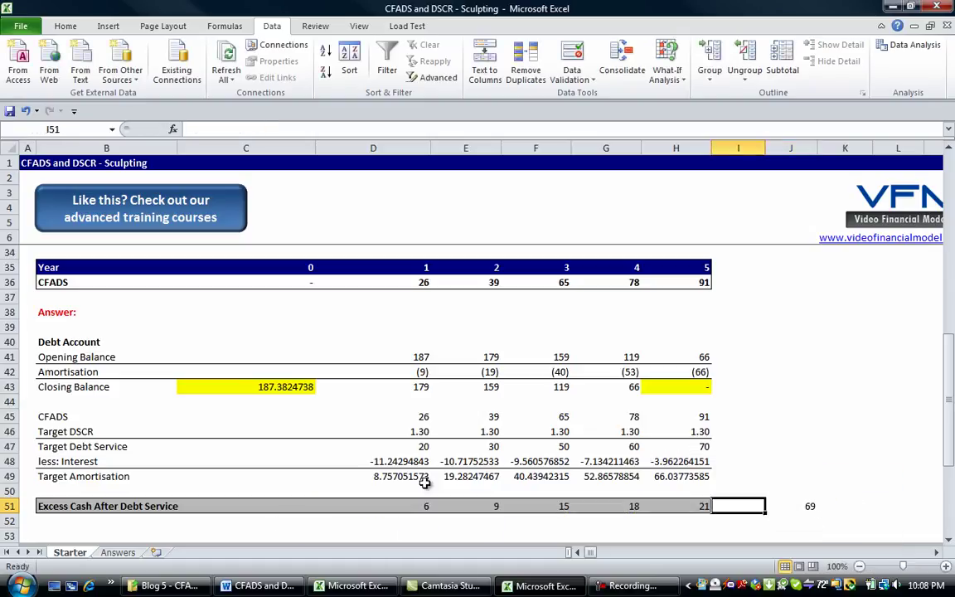
Step: Move the excess cash total from J51 to I51, directly beside the year 5 value
key(Right)
key(ctrl+c)
key(Left)
key(Escape)
key(Right)
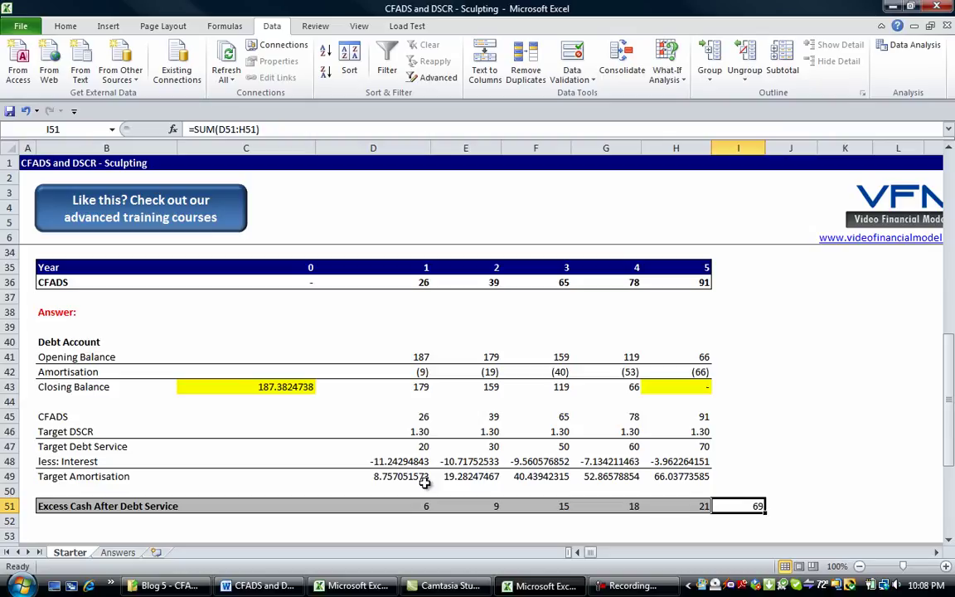
Step: Total the credit foncier Excess Cash After Debt Service row in I28 with a SUM of the yearly values in row 28
key(Left)
key(Up)
key(Up)
key(Up)
key(Up)
key(Up)
key(Up)
key(Up)
key(Up)
key(Up)
key(Up)
key(Up)
key(Up)
key(Up)
key(Up)
key(Up)
key(Up)
key(Up)
key(Up)
key(Up)
key(Up)
key(Up)
key(Up)
key(Up)
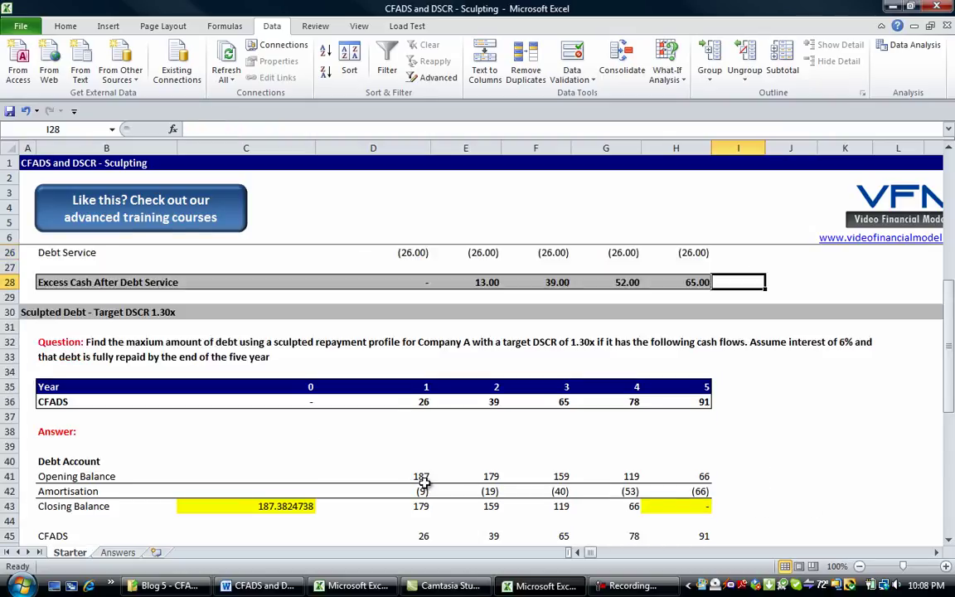
key(alt+=)
key(Left)
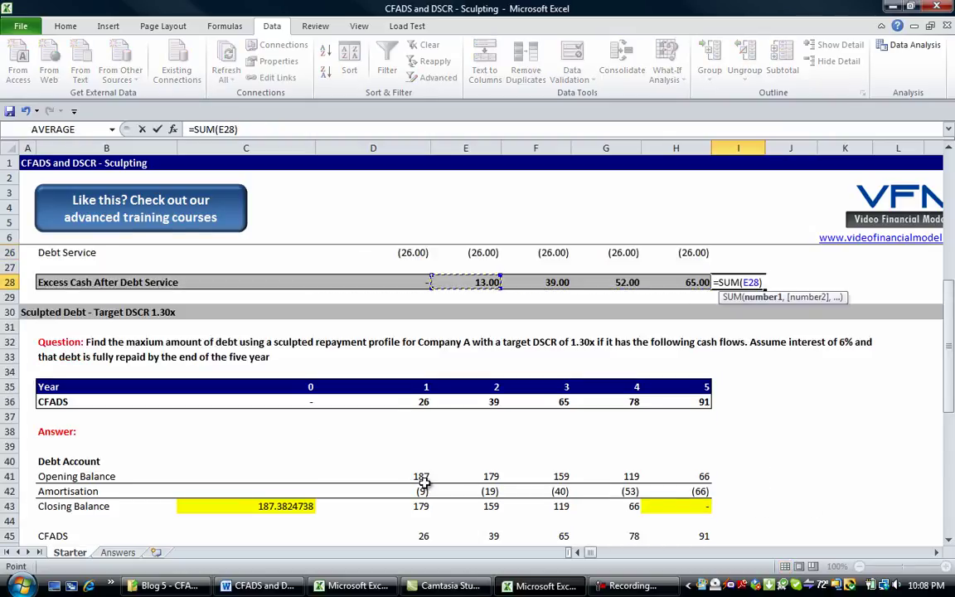
key(ctrl+shift+Left)
key(Return)
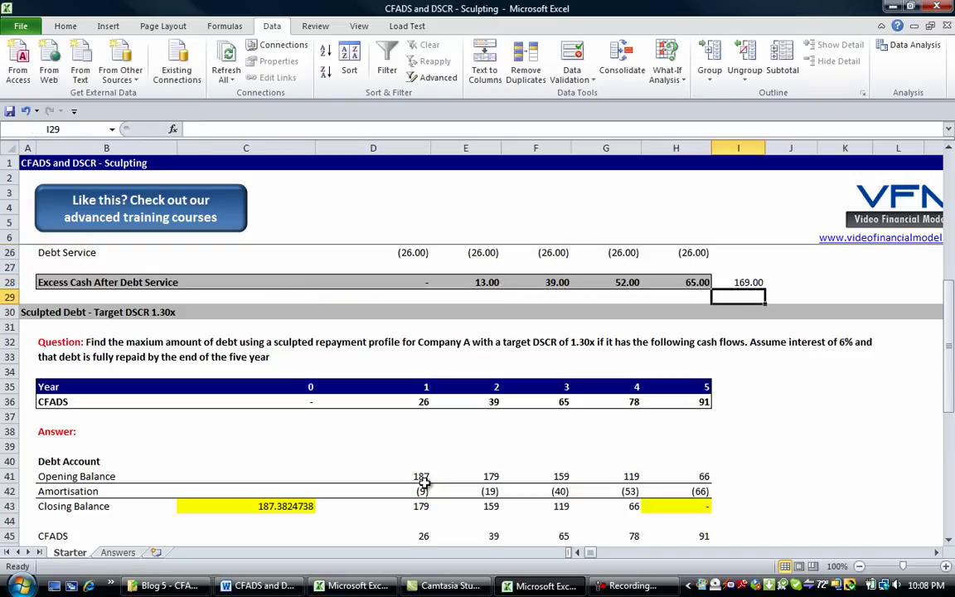
Step: Review the sculpted excess cash total in I51 and the Target DSCR 1.10x question below it
key(Down)
key(Down)
key(Down)
key(Down)
key(Down)
key(Down)
key(Down)
key(Down)
key(Down)
key(Down)
key(Down)
key(Down)
key(Down)
key(Down)
key(Down)
key(Down)
key(Down)
key(Down)
key(Down)
key(Down)
key(Down)
key(Down)
key(Down)
key(Down)
key(Down)
key(Down)
key(Down)
key(Up)
key(Up)
key(Up)
key(Up)
key(Up)
key(Up)
key(Up)
key(Up)
key(Up)
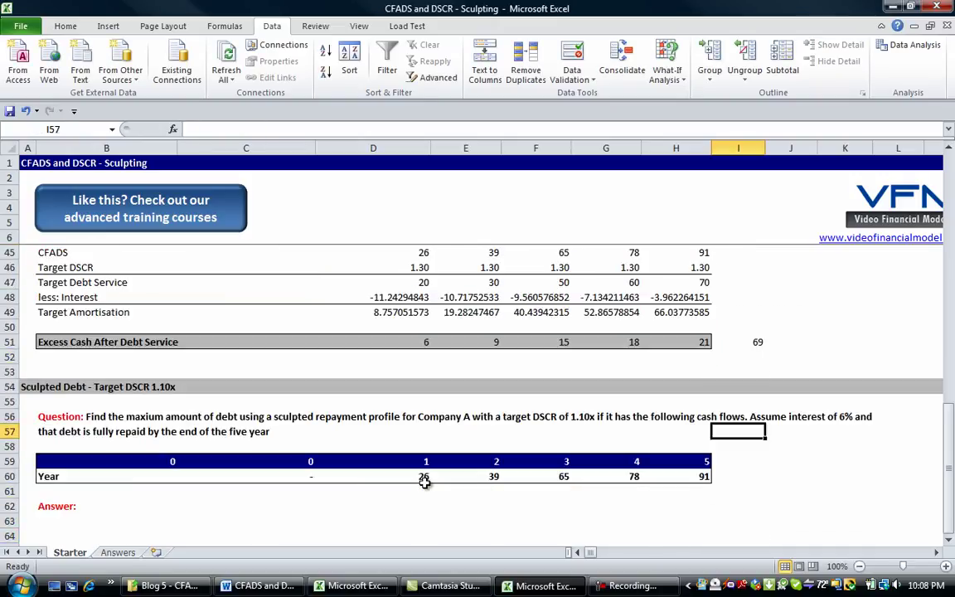
Step: Examine the yearly cash flows and the Answer area of the Target DSCR 1.10x section
key(Down)
key(Down)
key(Down)
key(Down)
key(Down)
key(Down)
key(Down)
key(Down)
key(Down)
key(Down)
key(Down)
key(Down)
key(Down)
key(Down)
key(Down)
key(Down)
key(Down)
key(Down)
key(Down)
key(Down)
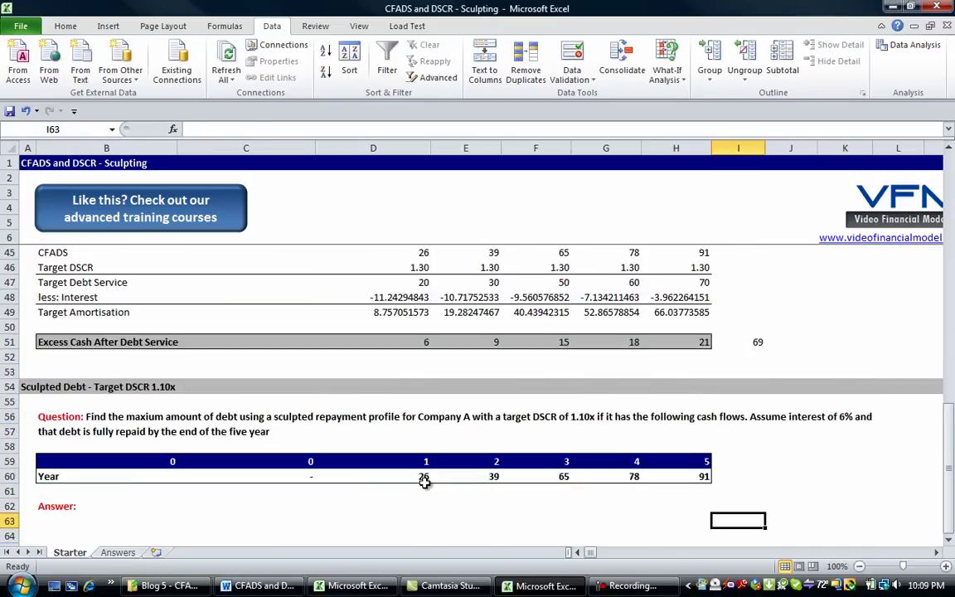
key(Left)
key(Left)
key(Left)
key(Left)
key(Left)
key(Left)
key(Left)
Step: Read the sculpted debt question for Company A with a target DSCR of 1.10x and 6% interest
key(Up)
key(Up)
key(Up)
key(Up)
key(Up)
key(Up)
key(Up)
key(Up)
key(Up)
key(Up)
key(Up)
key(Up)
key(Up)
key(Up)
key(Up)
key(Up)
key(Up)
key(Up)
key(Up)
key(Up)
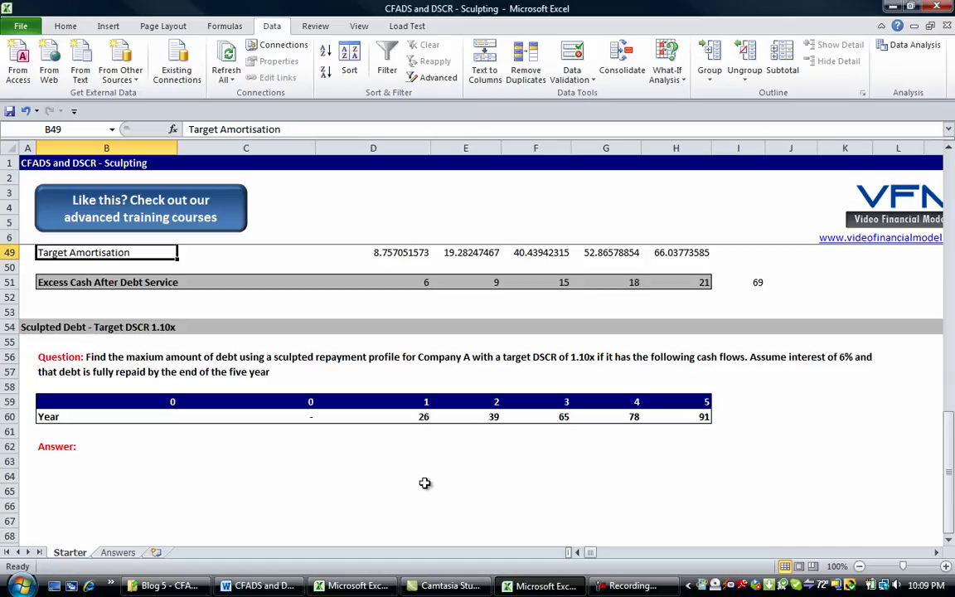
key(Down)
key(Down)
key(Down)
key(Down)
key(Down)
key(Down)
key(Down)
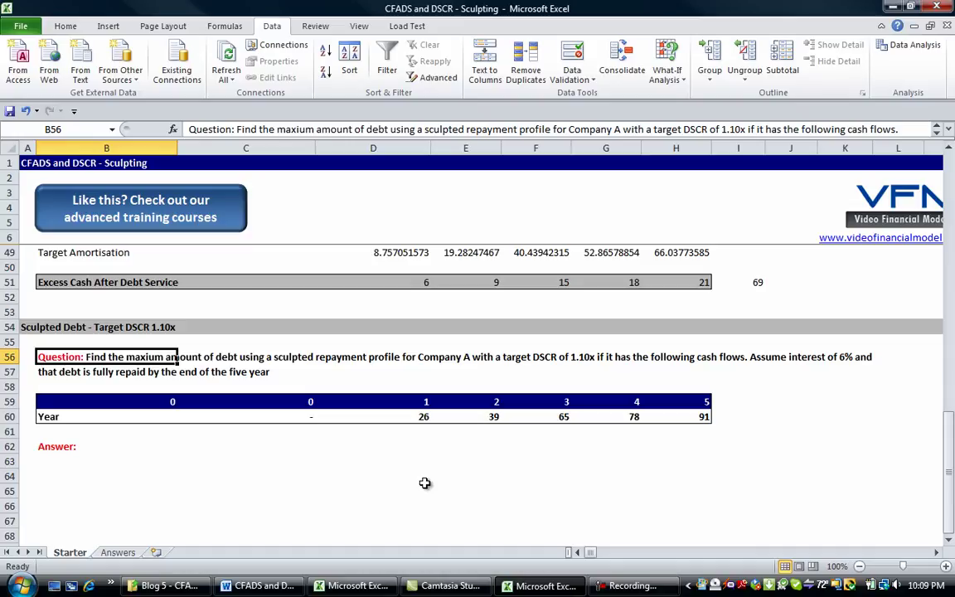
key(Right)
key(Right)
key(Right)
key(Right)
key(Right)
key(Right)
key(Right)
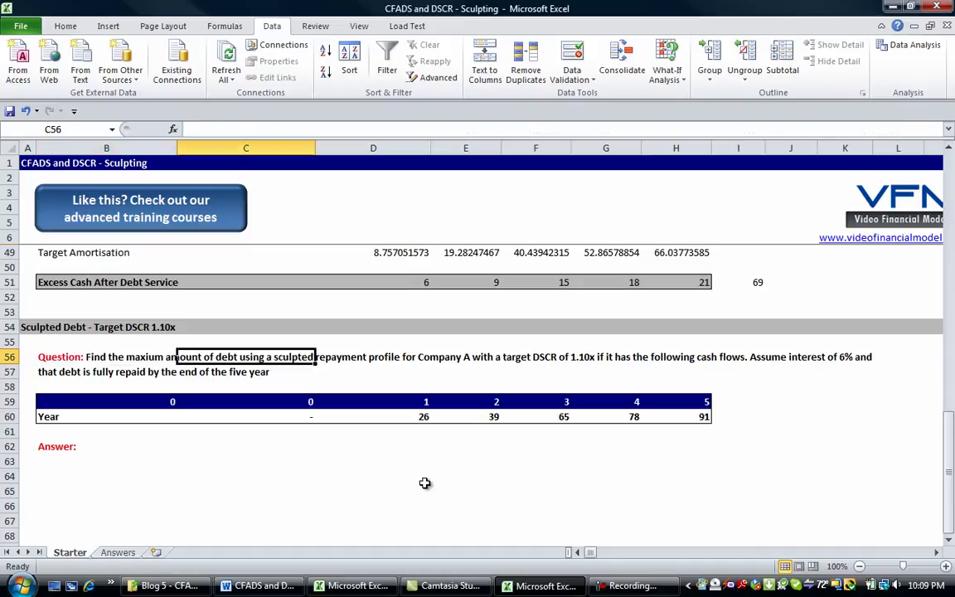
Step: Review the 1.30x sculpted case's excess cash total in I51 and its initial debt amount in C43
key(Up)
key(Up)
key(Up)
key(Up)
key(Up)
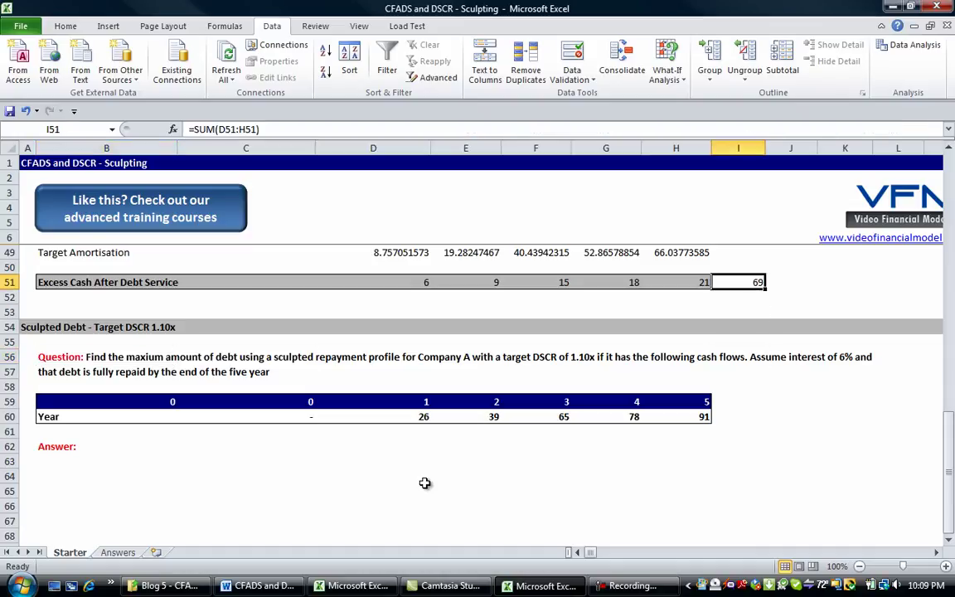
key(Up)
key(Up)
key(Up)
key(Up)
key(Up)
key(Up)
key(Up)
key(Up)
key(Up)
key(Up)
key(Up)
key(Up)
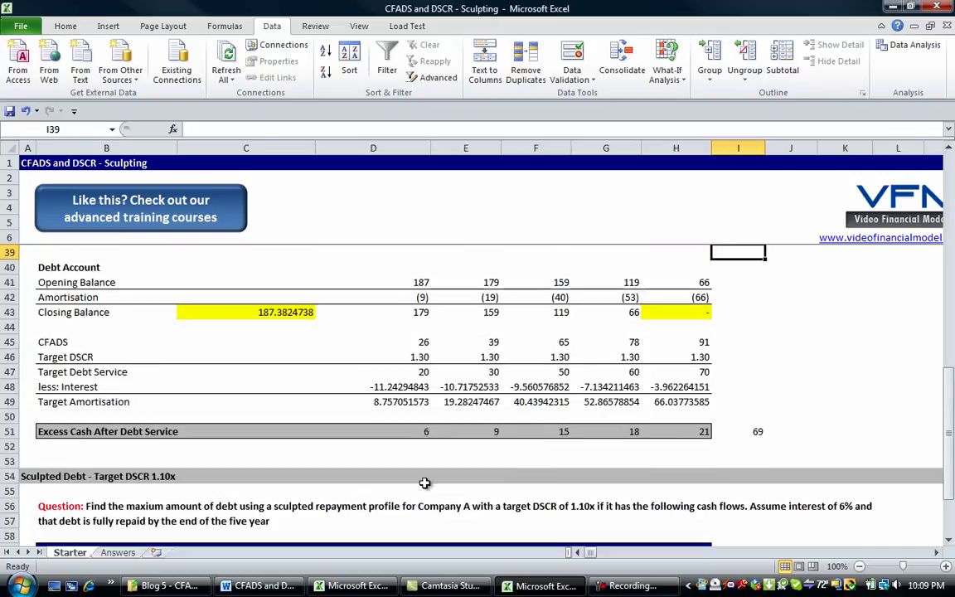
key(Up)
key(Up)
key(Up)
key(Home)
key(Right)
key(Right)
key(Down)
key(Down)
key(Down)
key(Down)
key(Down)
key(Down)
key(Down)
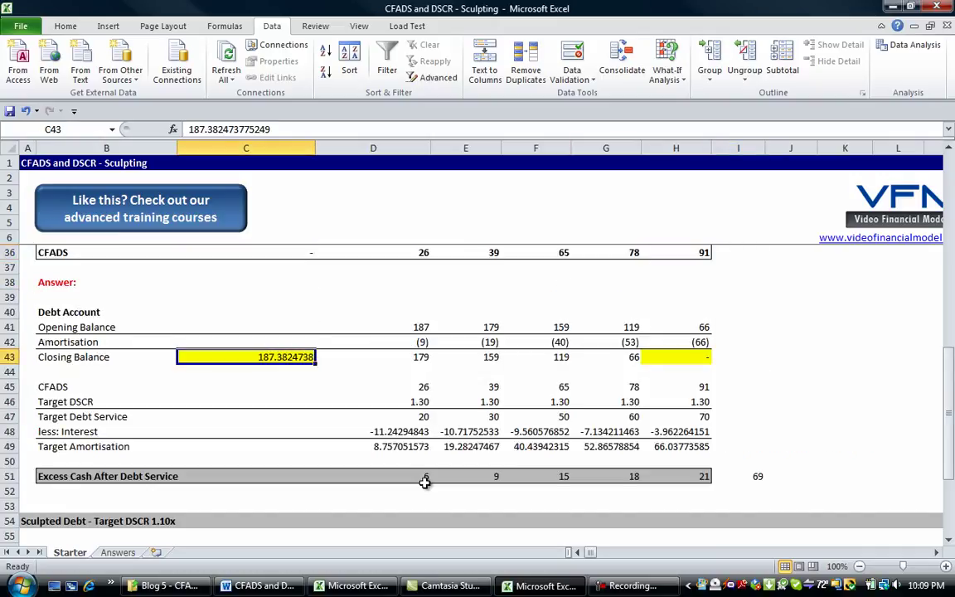
Step: Return to the Answer area below the Target DSCR 1.10x cash flow table
key(Down)
key(Down)
key(Down)
key(Down)
key(Down)
key(Down)
key(Down)
key(Down)
key(Down)
key(Down)
key(Down)
key(Down)
key(Down)
key(Down)
key(Down)
key(Down)
key(Down)
key(Down)
key(Down)
key(Down)
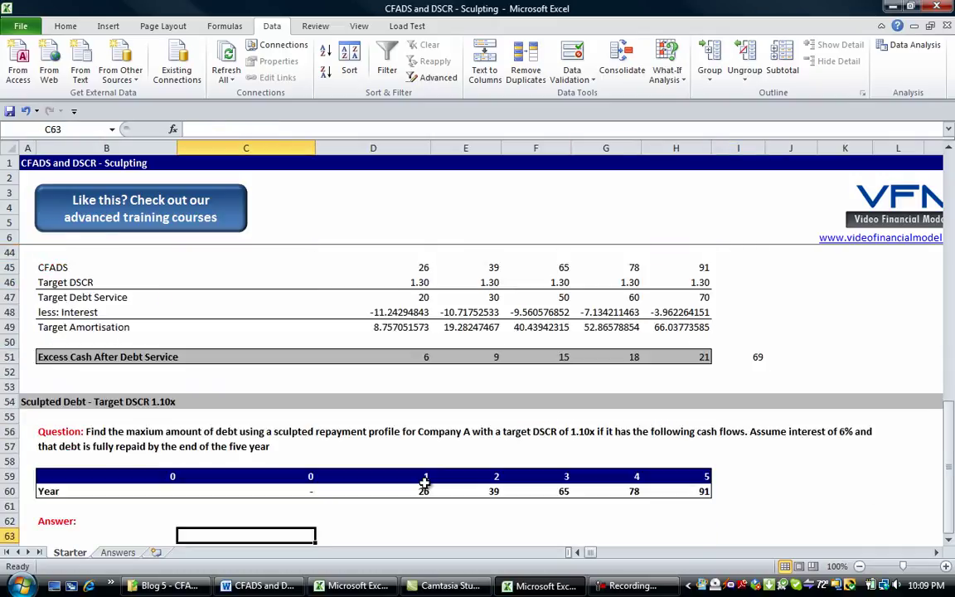